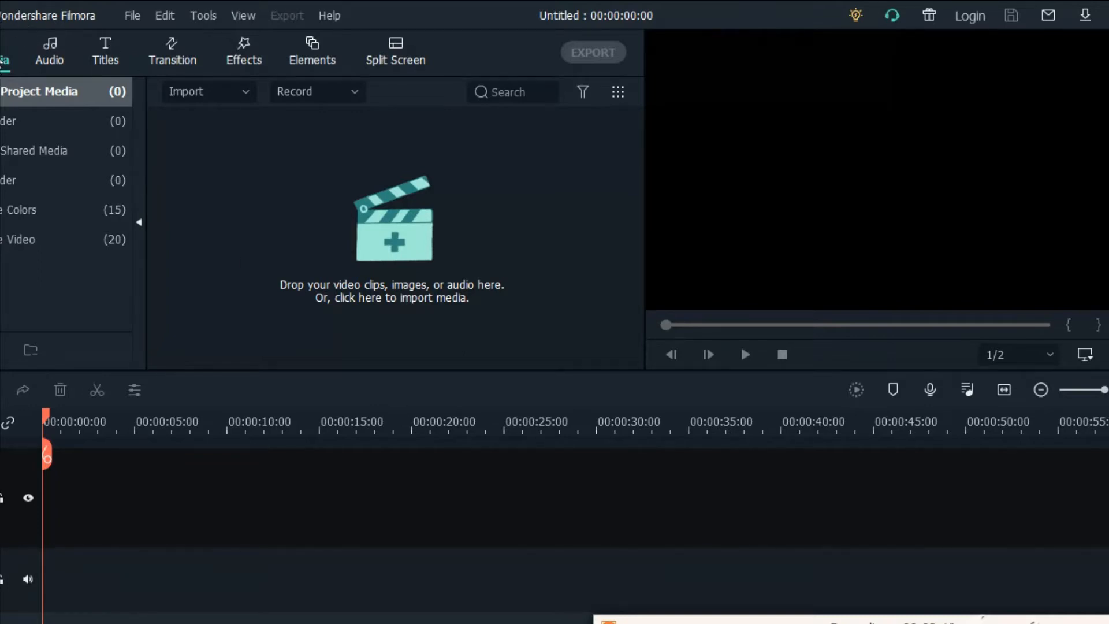
# Import the video Epic YouTube Logo Green Screen.mp4 from the Desktop folder into the project media.
pyautogui.click(228, 223)
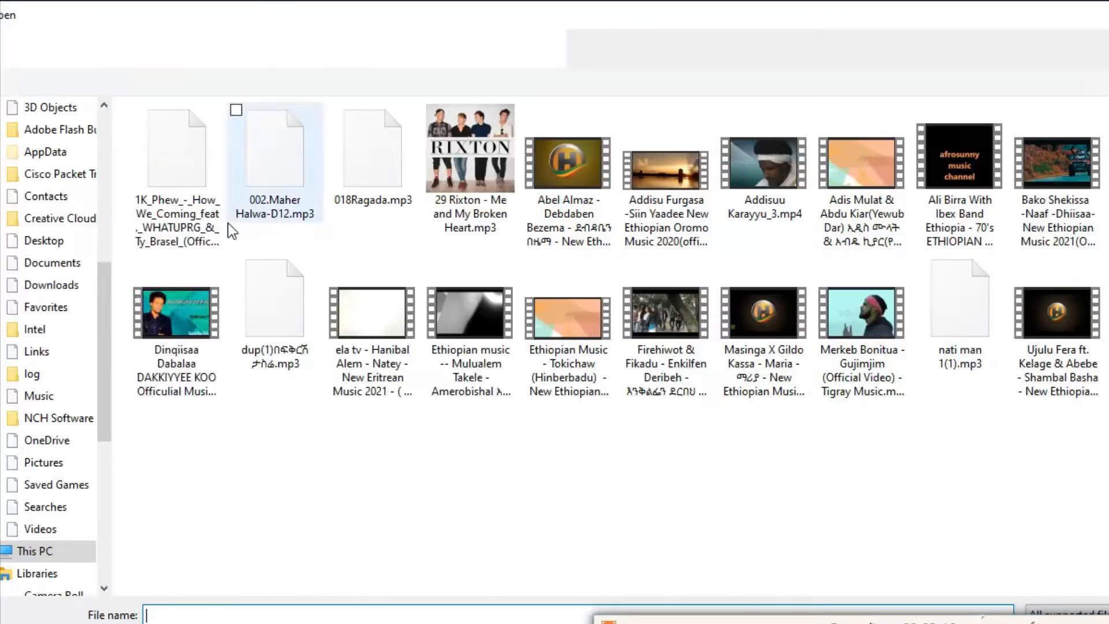
pyautogui.rightClick(228, 223)
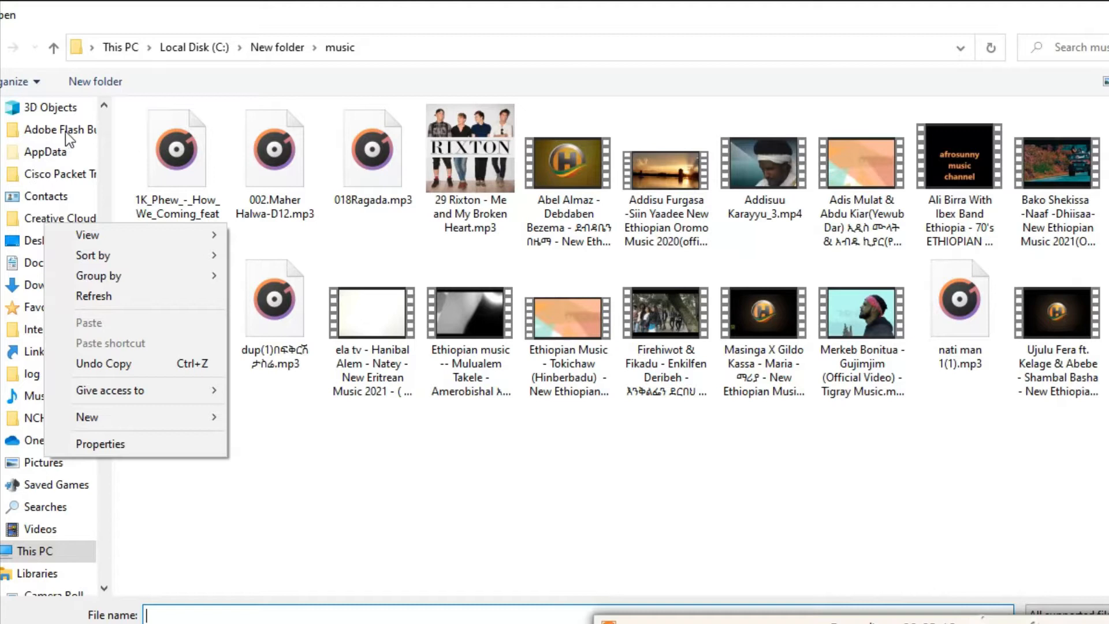
pyautogui.click(106, 113)
pyautogui.scroll(6, 105, 113)
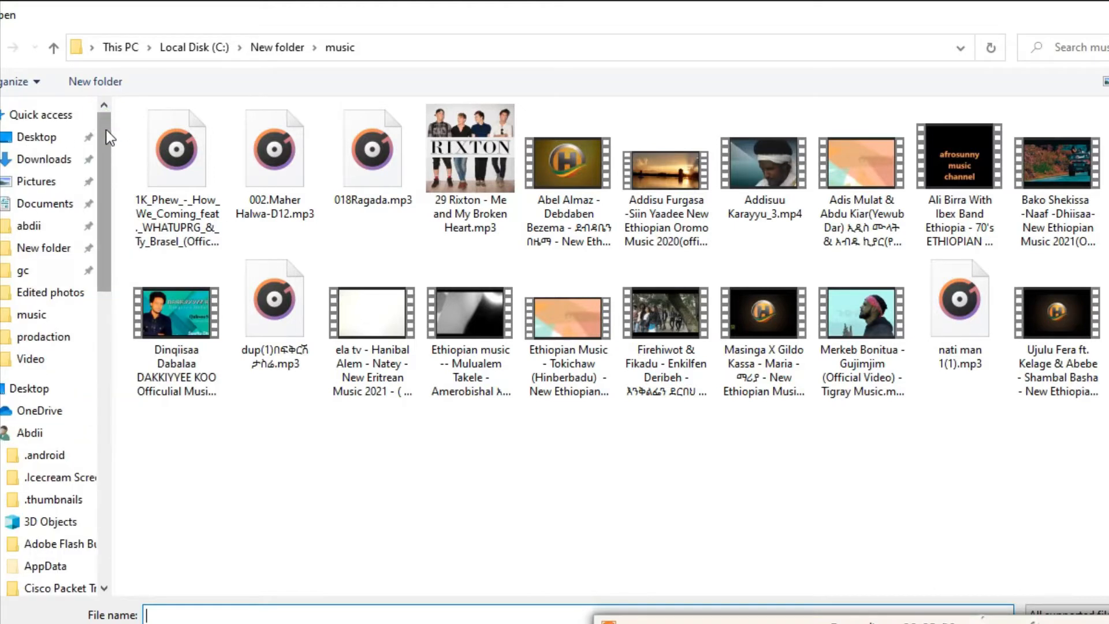
pyautogui.moveTo(98, 169); pyautogui.dragTo(95, 296)
pyautogui.click(54, 284)
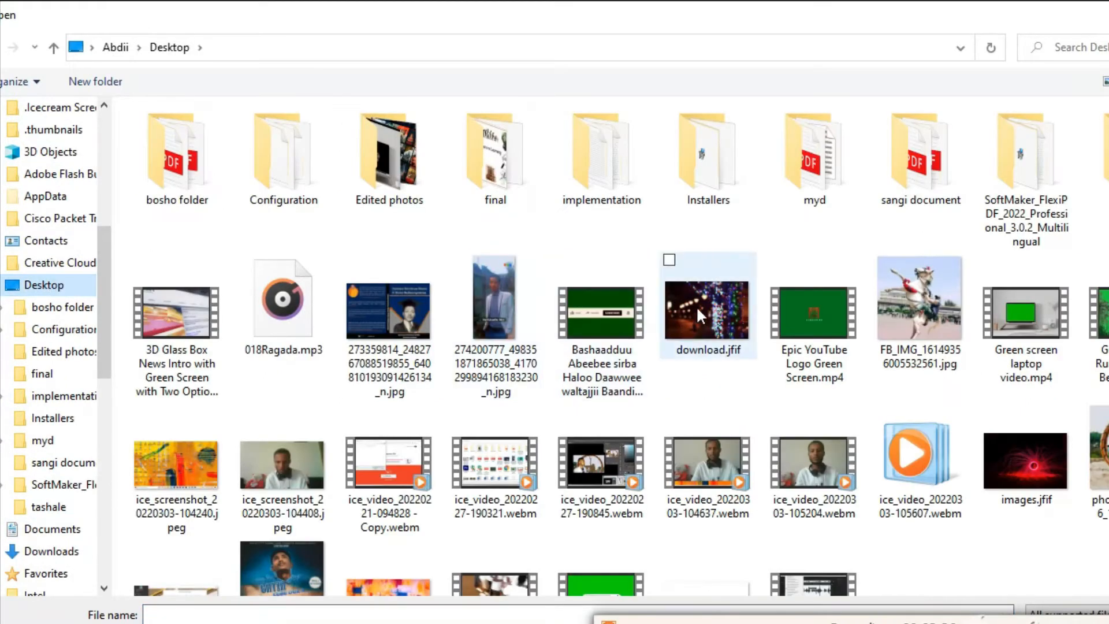
pyautogui.doubleClick(829, 316)
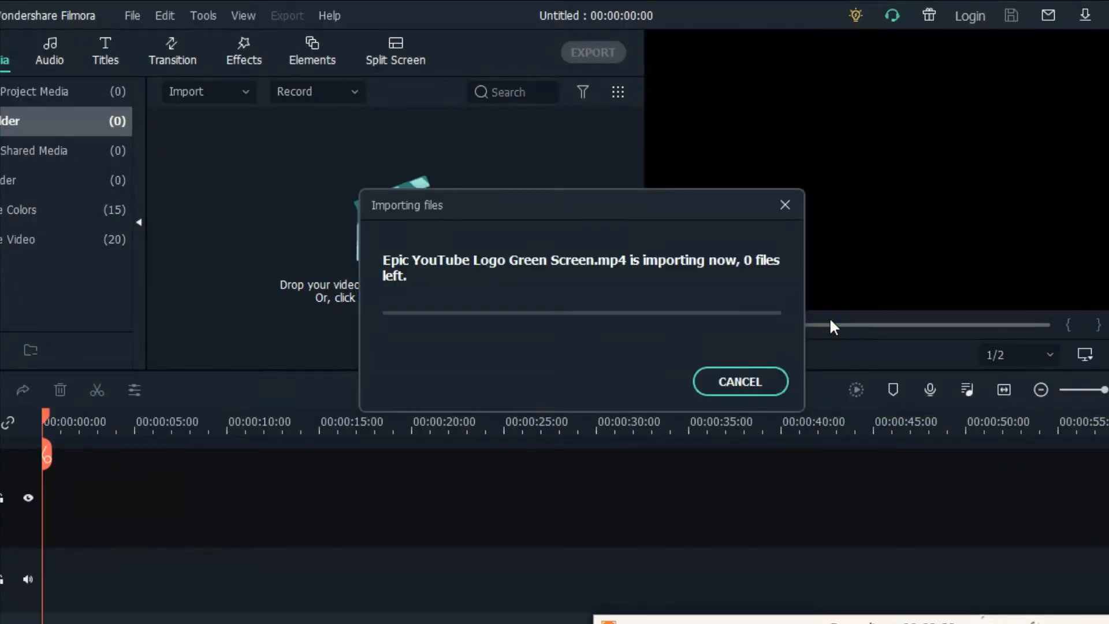
# Import the FB_IMG photo of the horse rider and the Green Screen Rumput Pohon Bergerak video from the Desktop.
pyautogui.rightClick(370, 180)
pyautogui.click(385, 194)
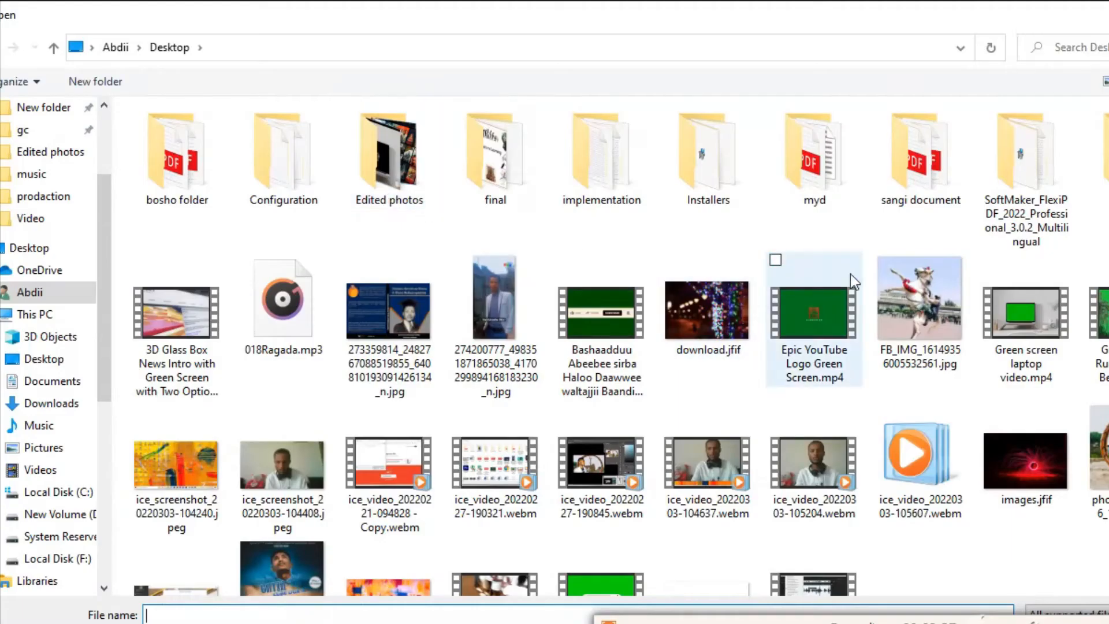
pyautogui.doubleClick(926, 300)
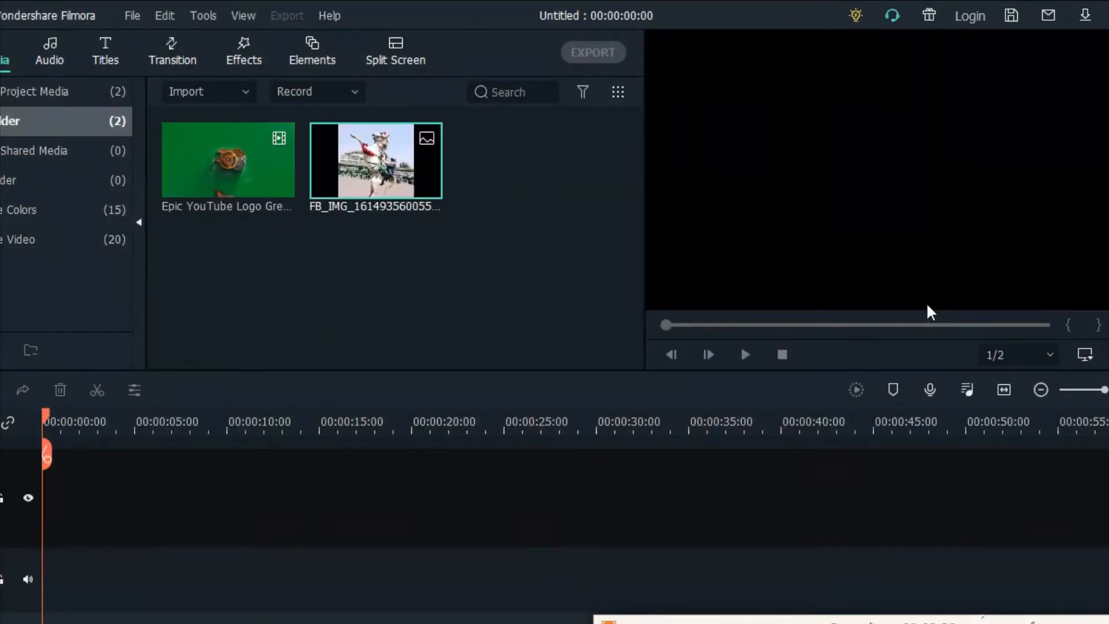
pyautogui.rightClick(518, 147)
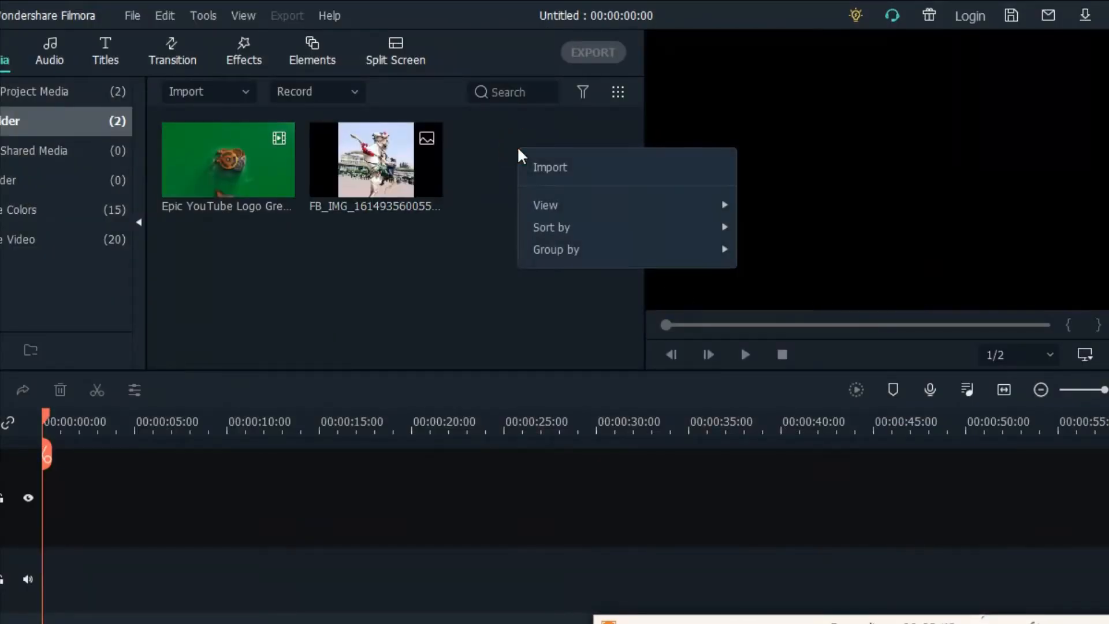
pyautogui.click(542, 163)
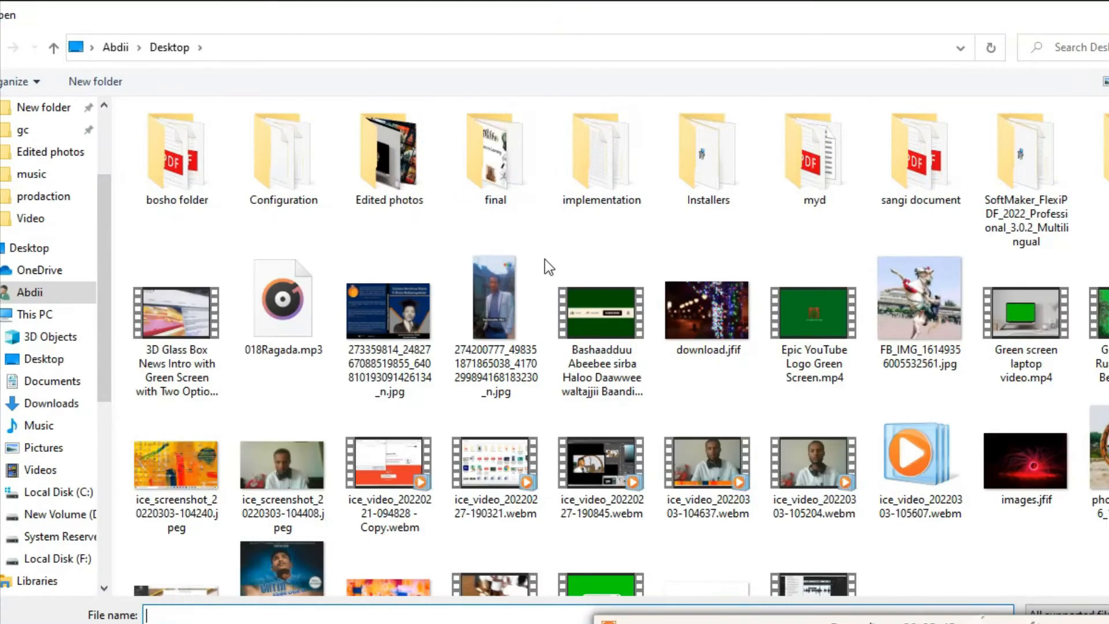
pyautogui.doubleClick(1101, 315)
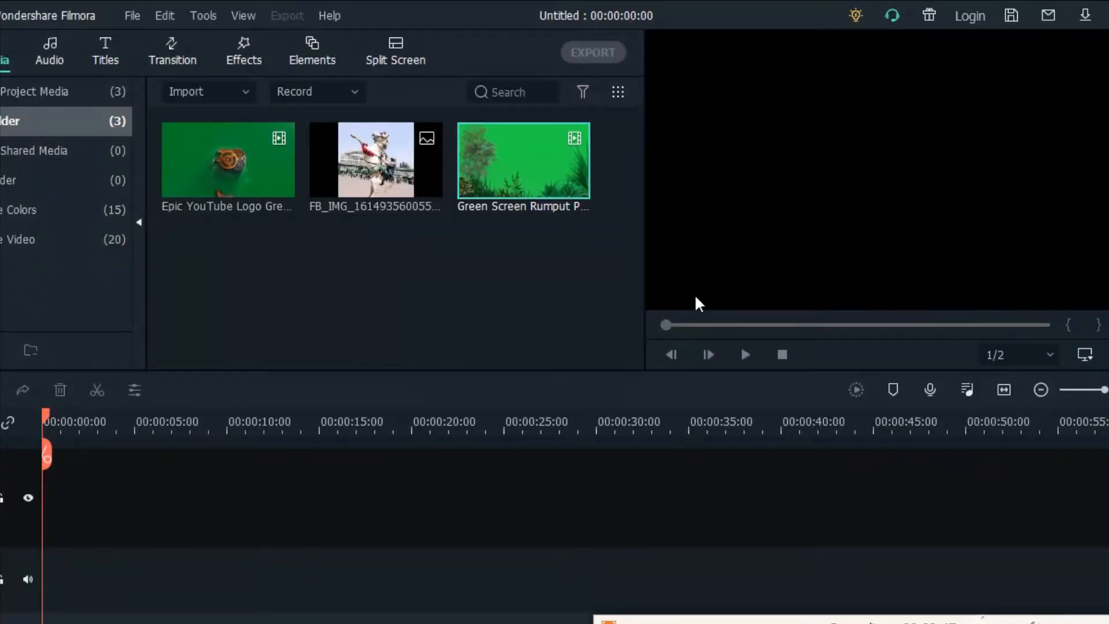
# Import the images download.jfif and photo_2021-11-06 from the Desktop into the project media.
pyautogui.rightClick(431, 270)
pyautogui.click(447, 280)
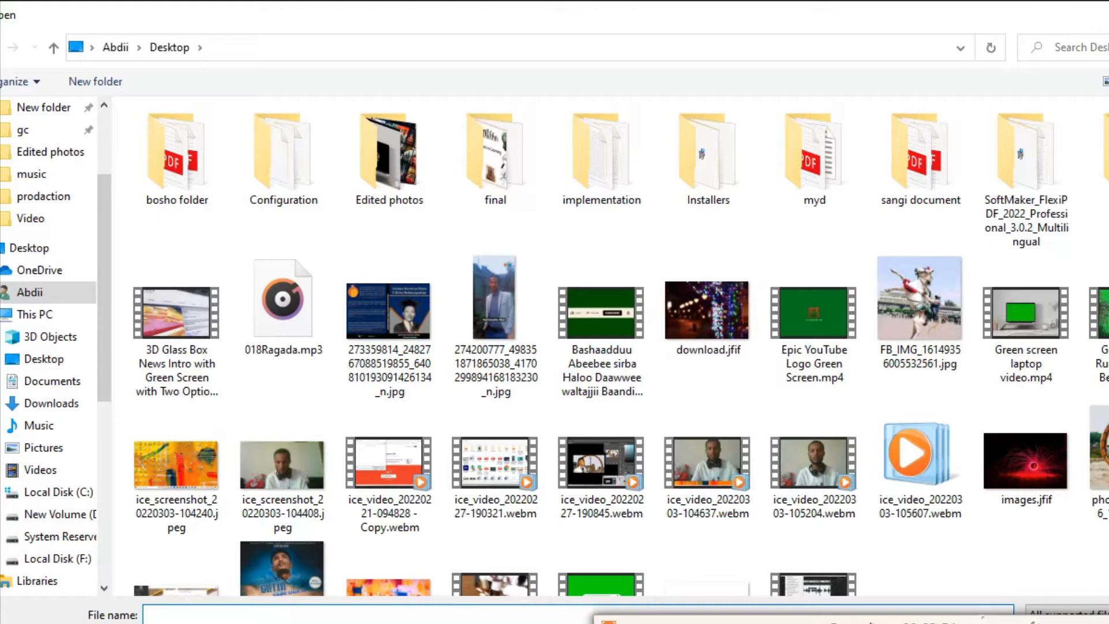
pyautogui.doubleClick(725, 306)
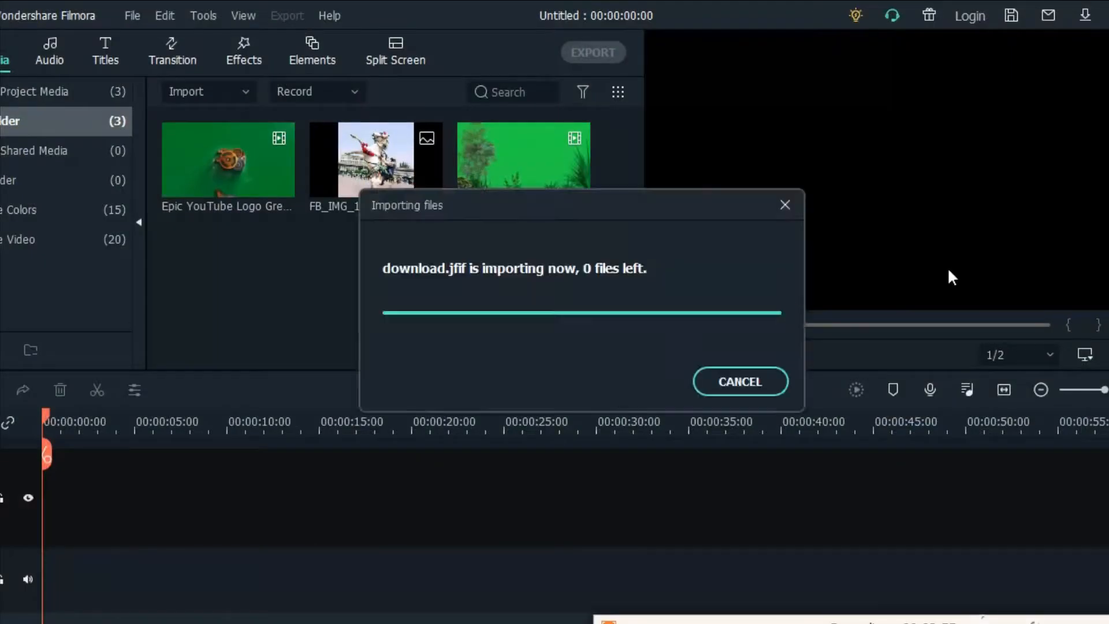
pyautogui.rightClick(444, 276)
pyautogui.click(459, 291)
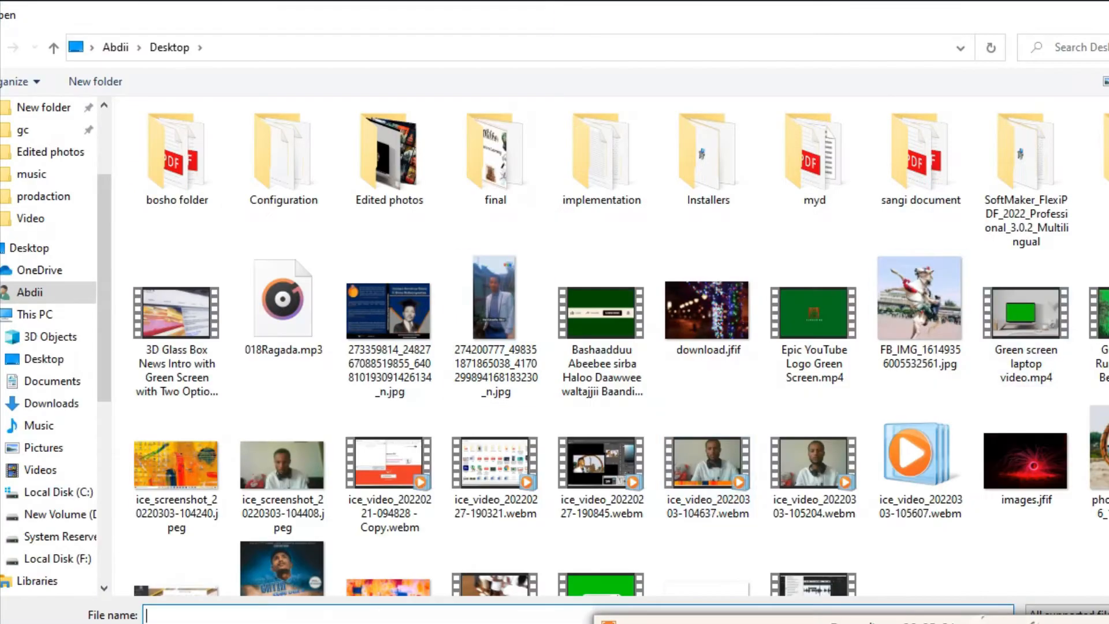
pyautogui.doubleClick(1103, 453)
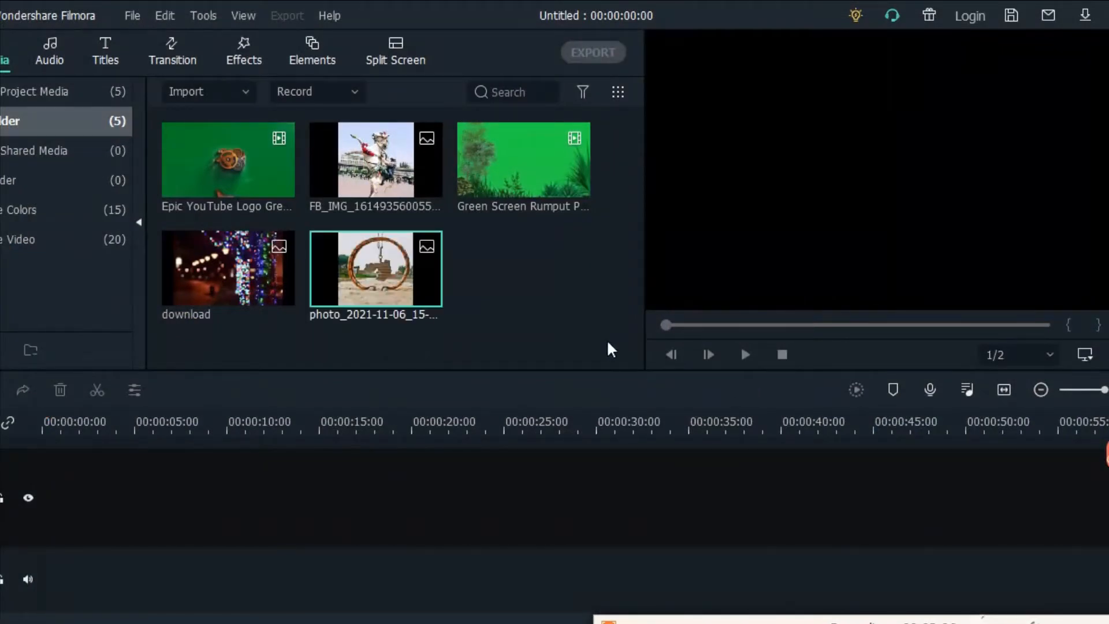
# Import the Bashaadduu Abeebee music video from the Desktop into the project media.
pyautogui.rightClick(547, 279)
pyautogui.click(564, 300)
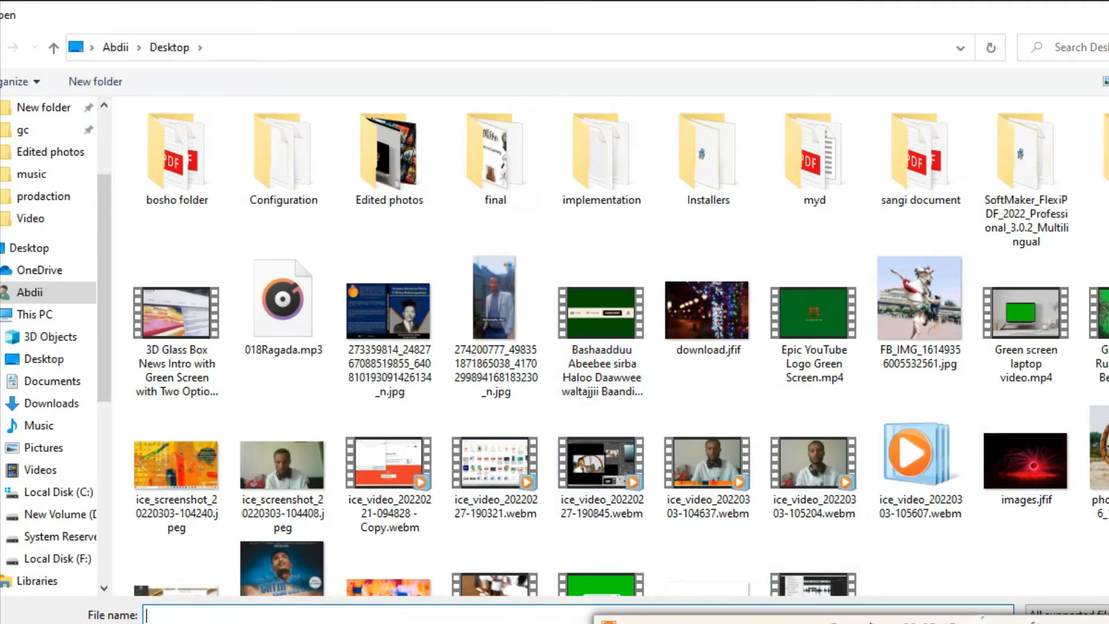
pyautogui.scroll(-2, 620, 346)
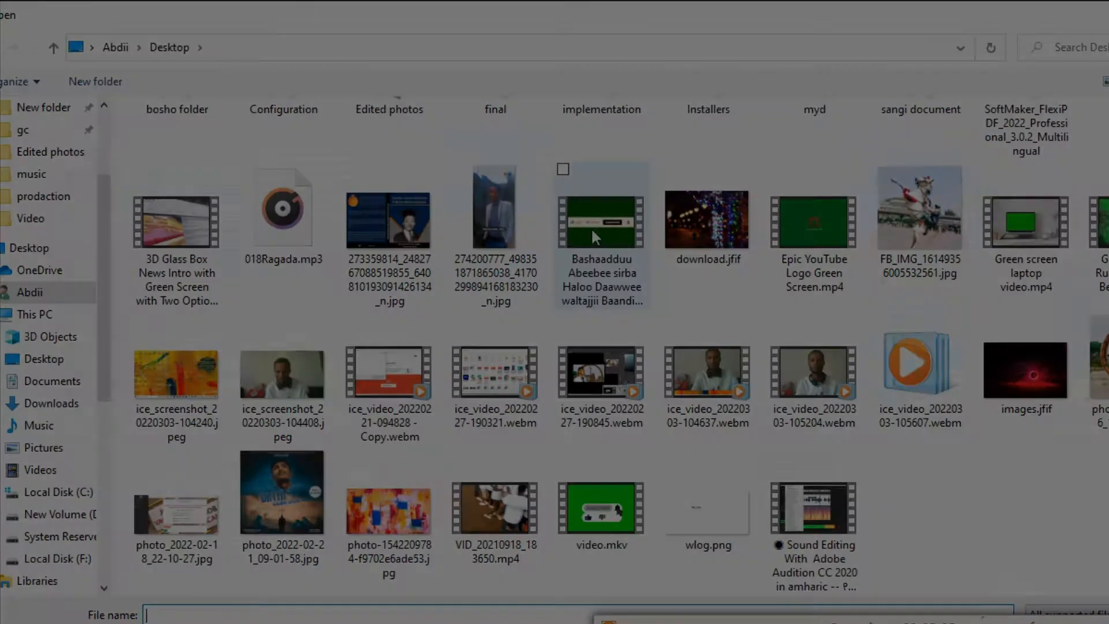
pyautogui.click(591, 227)
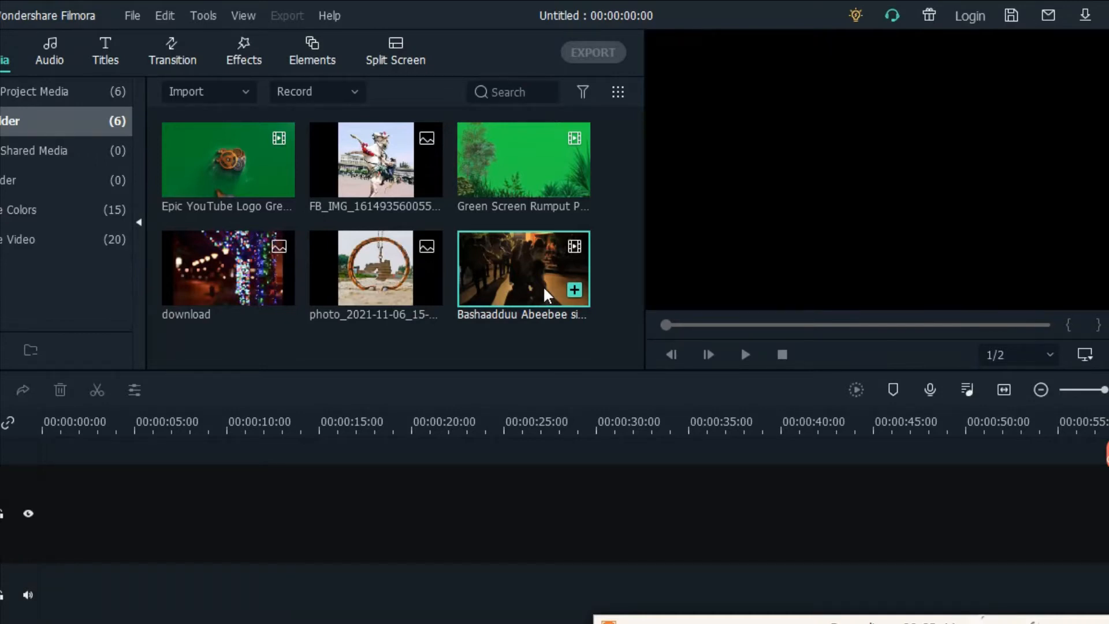
pyautogui.moveTo(529, 280); pyautogui.dragTo(42, 503)
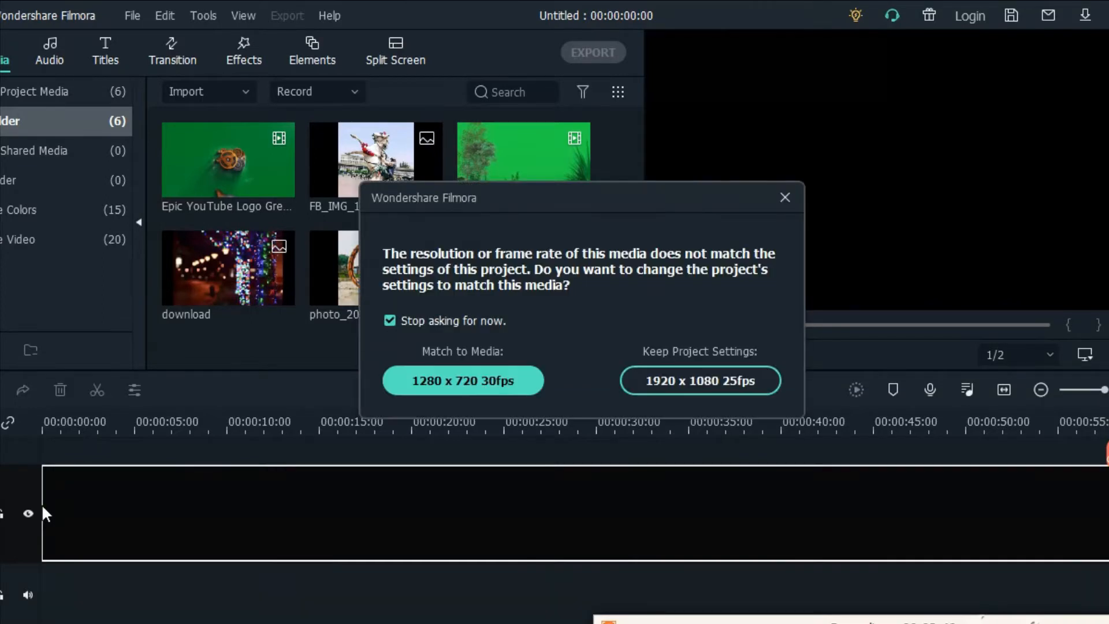
pyautogui.click(666, 372)
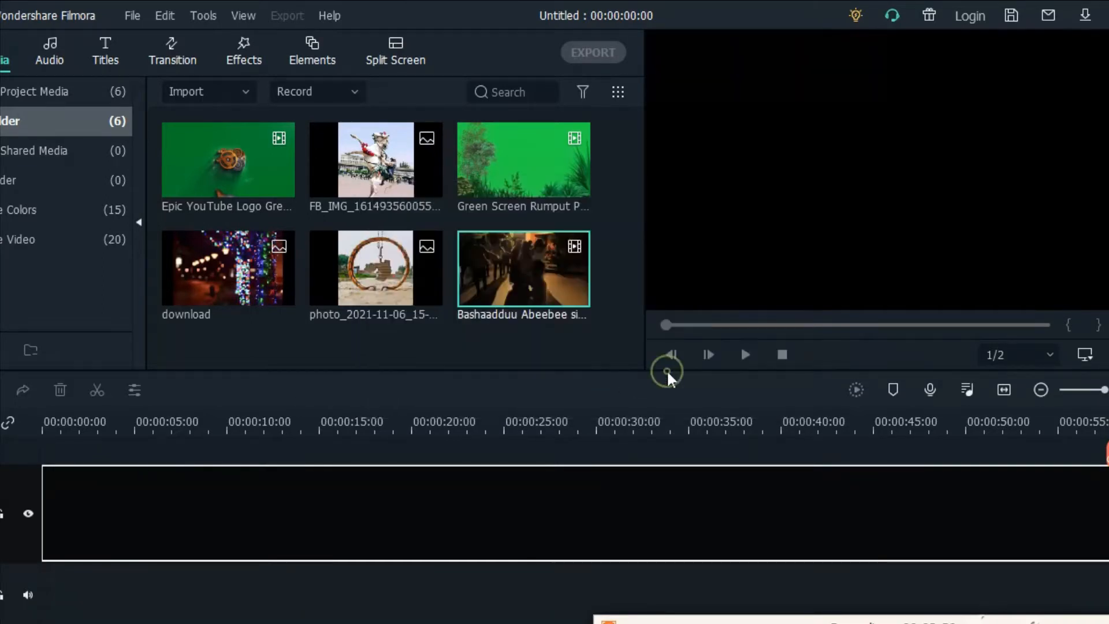
# Play the music video from its beginning and split the clip at 00:00:06:02.
pyautogui.moveTo(665, 327)
pyautogui.mouseDown()
pyautogui.moveTo(675, 328)
pyautogui.moveTo(654, 329)
pyautogui.mouseUp()
pyautogui.click(745, 354)
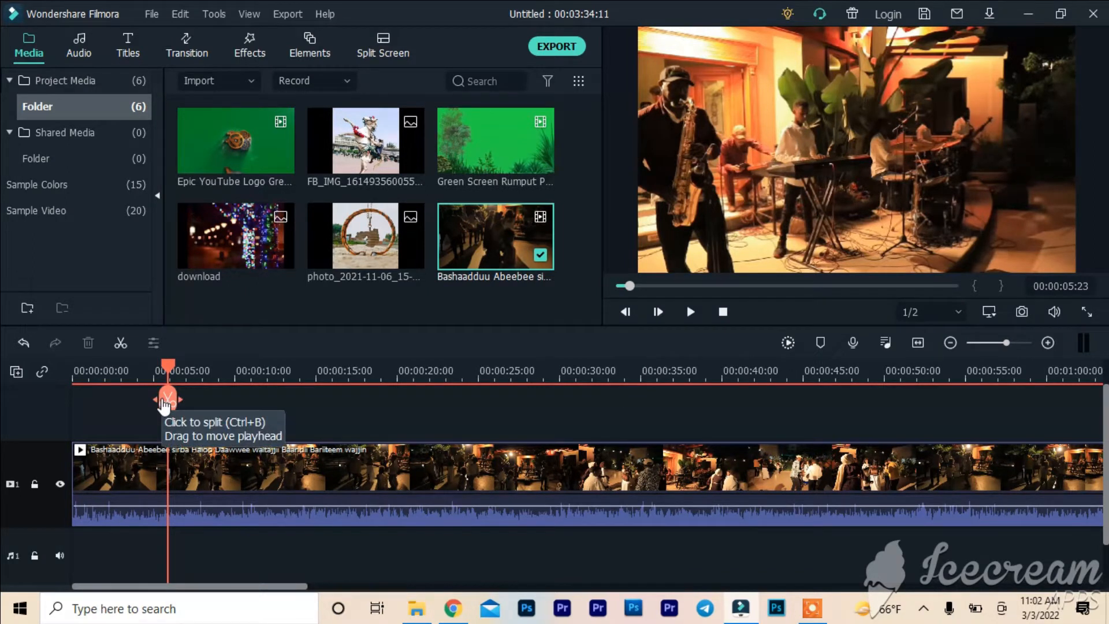
pyautogui.moveTo(164, 405); pyautogui.dragTo(170, 448)
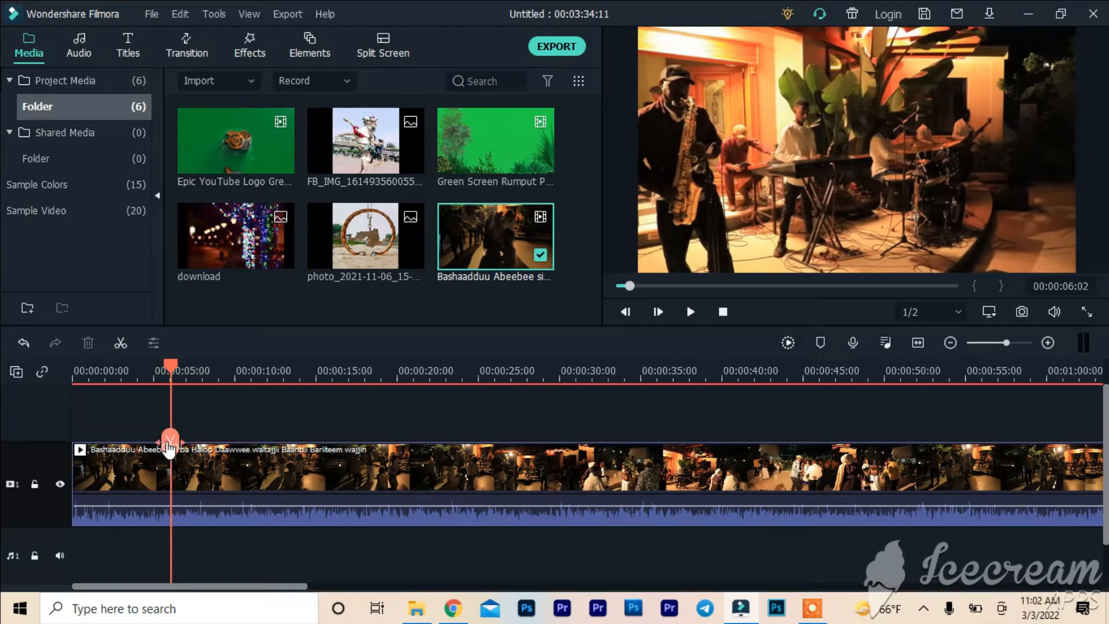
pyautogui.click(168, 439)
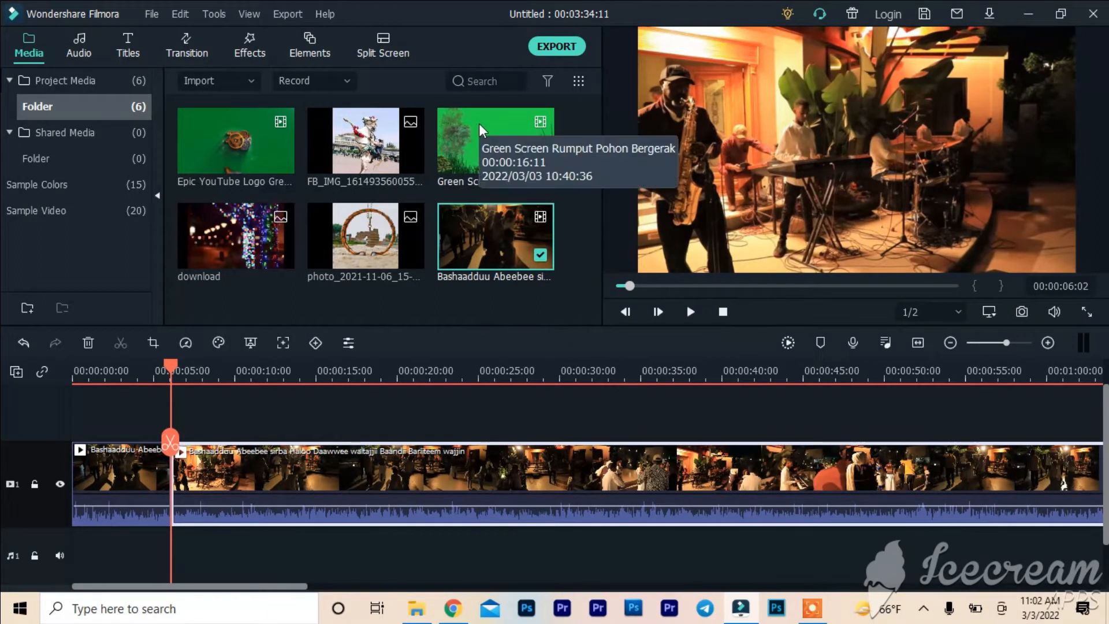
# Preview the Epic YouTube Logo Green Screen clip and place it at the timeline start on a track above the music video.
pyautogui.doubleClick(226, 131)
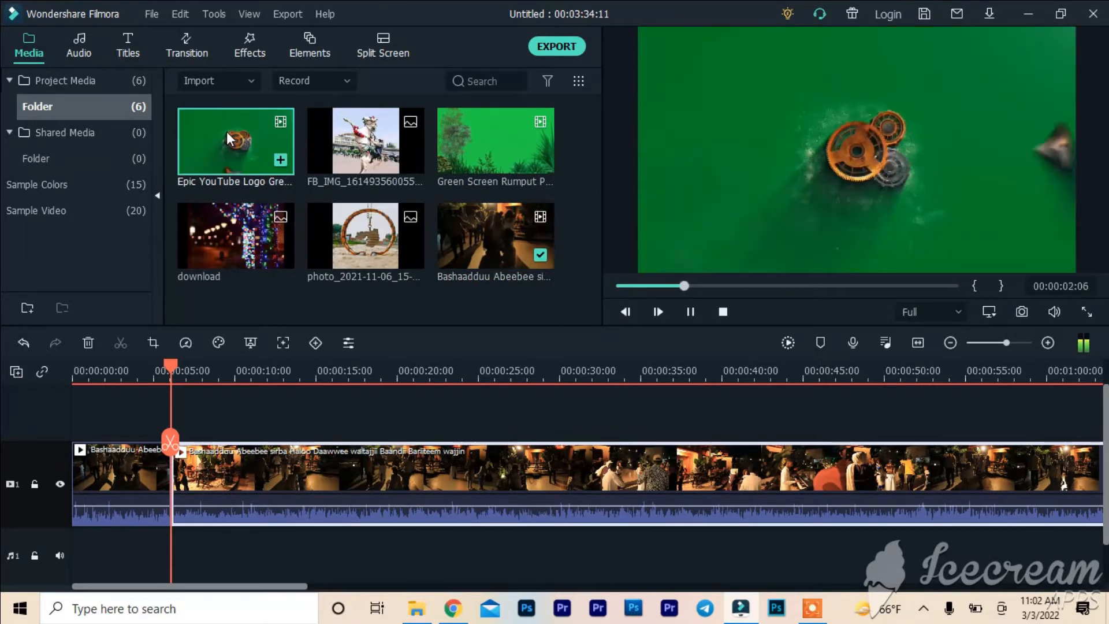
pyautogui.moveTo(226, 131); pyautogui.dragTo(67, 423)
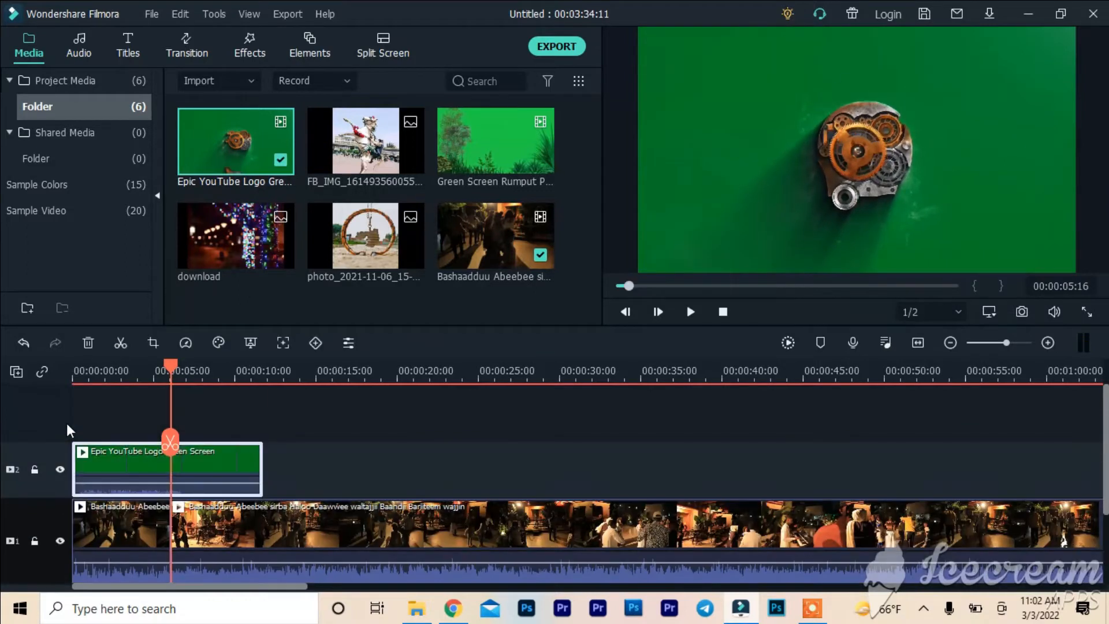
# Enable Chroma Key on the Epic YouTube Logo clip with the green key colour and set its offset to 17.
pyautogui.doubleClick(120, 460)
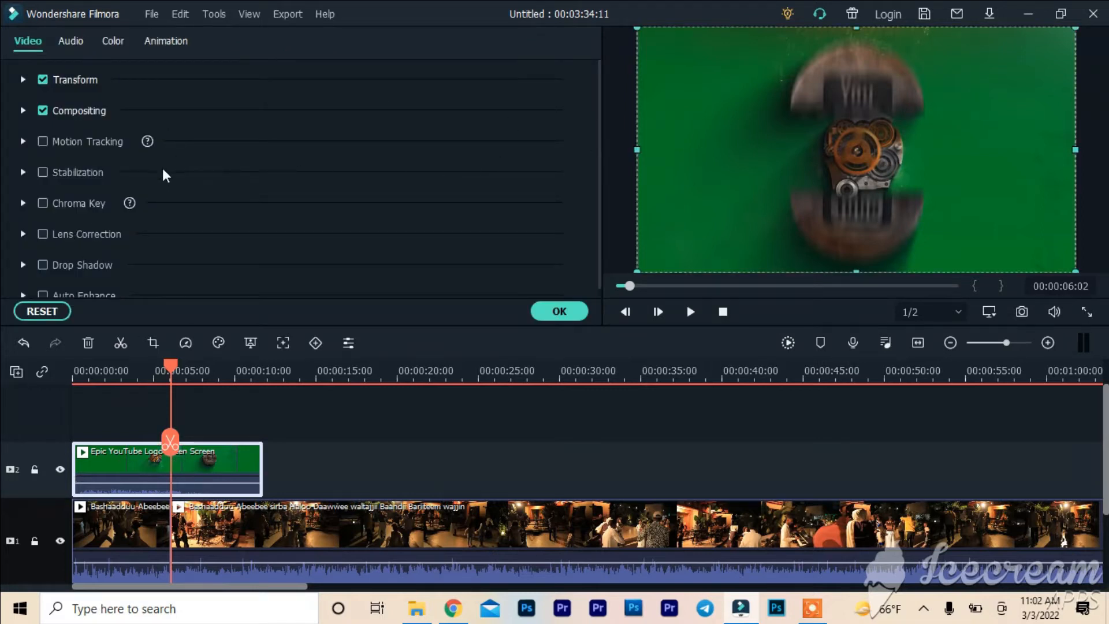
pyautogui.click(51, 208)
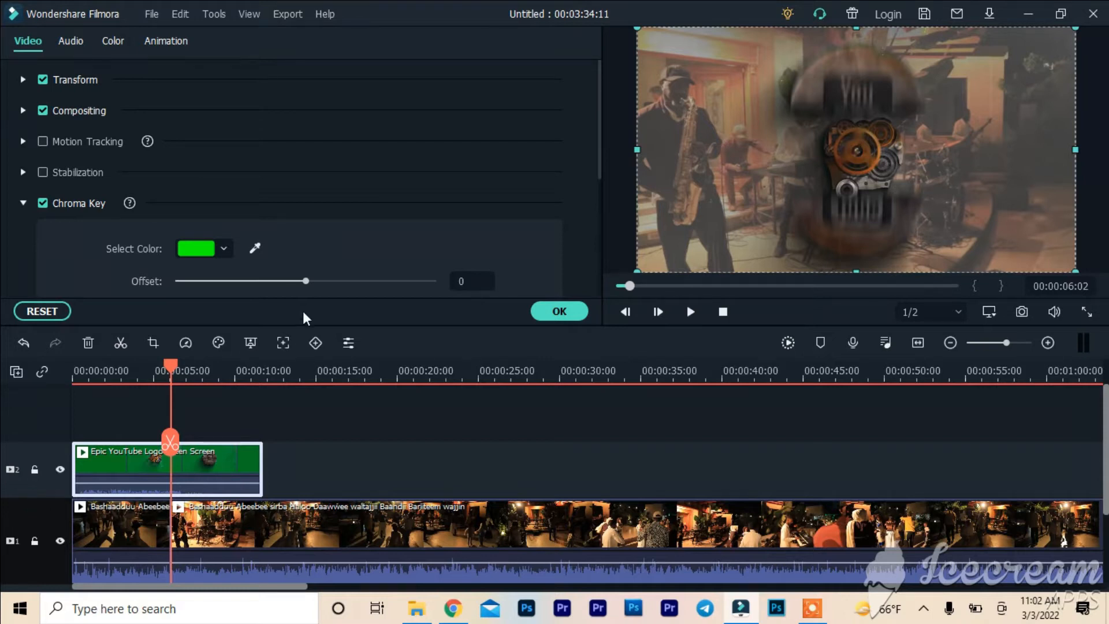
pyautogui.moveTo(301, 280); pyautogui.dragTo(336, 280)
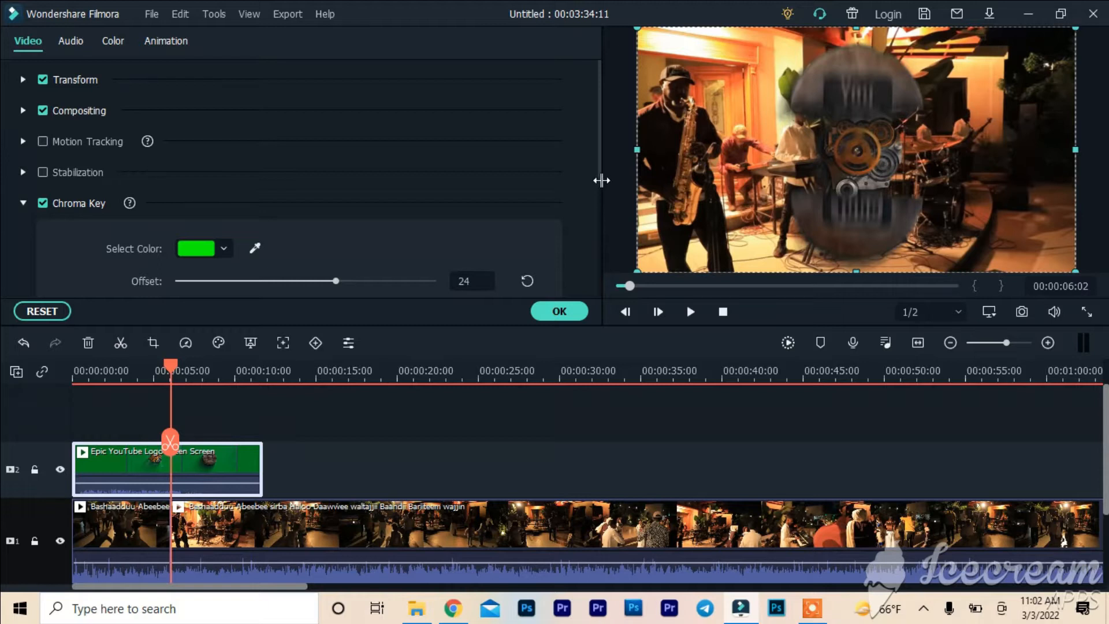
pyautogui.moveTo(599, 161); pyautogui.dragTo(598, 208)
pyautogui.moveTo(340, 178); pyautogui.dragTo(327, 178)
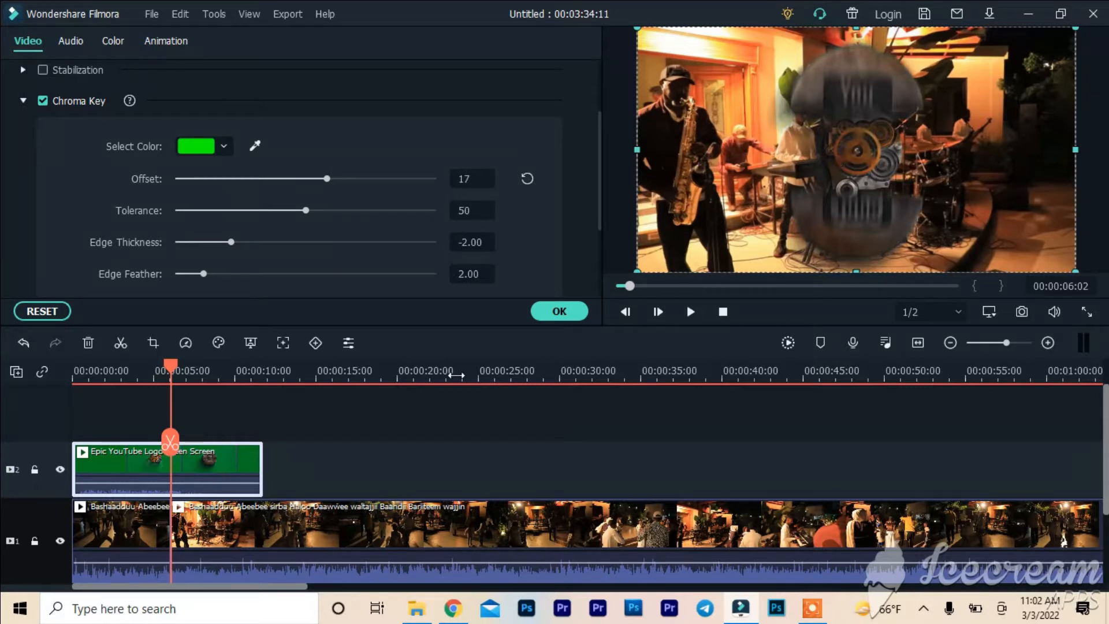
# Shrink the keyed logo overlay, move it into the lower-right corner of the video frame and apply the clip settings.
pyautogui.moveTo(886, 167); pyautogui.dragTo(753, 263)
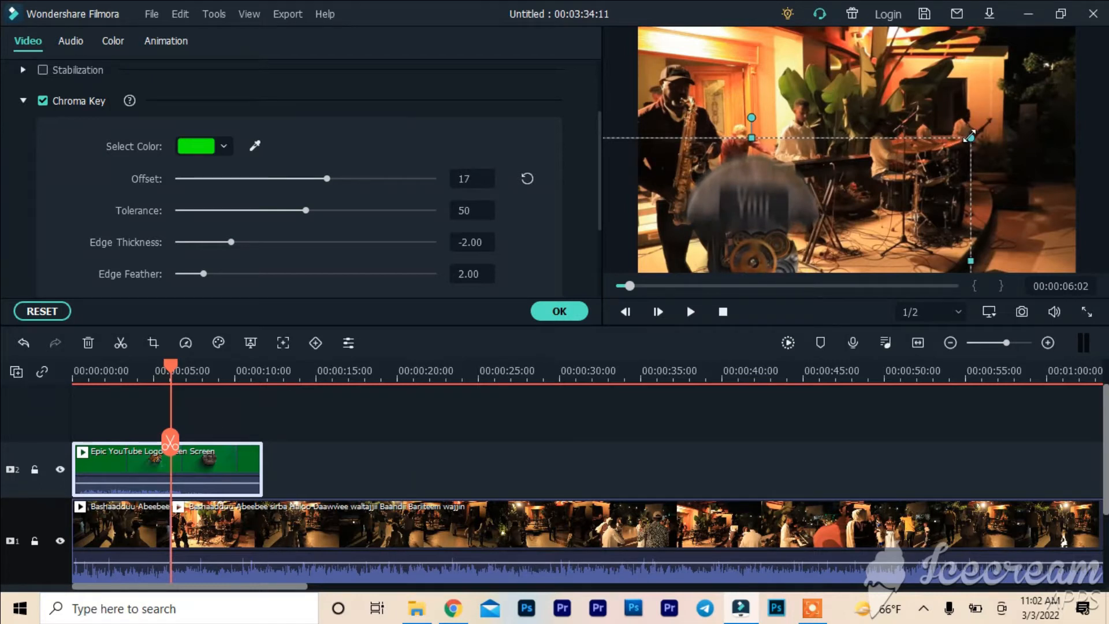
pyautogui.moveTo(969, 138); pyautogui.dragTo(940, 68)
pyautogui.moveTo(674, 52); pyautogui.dragTo(1043, 258)
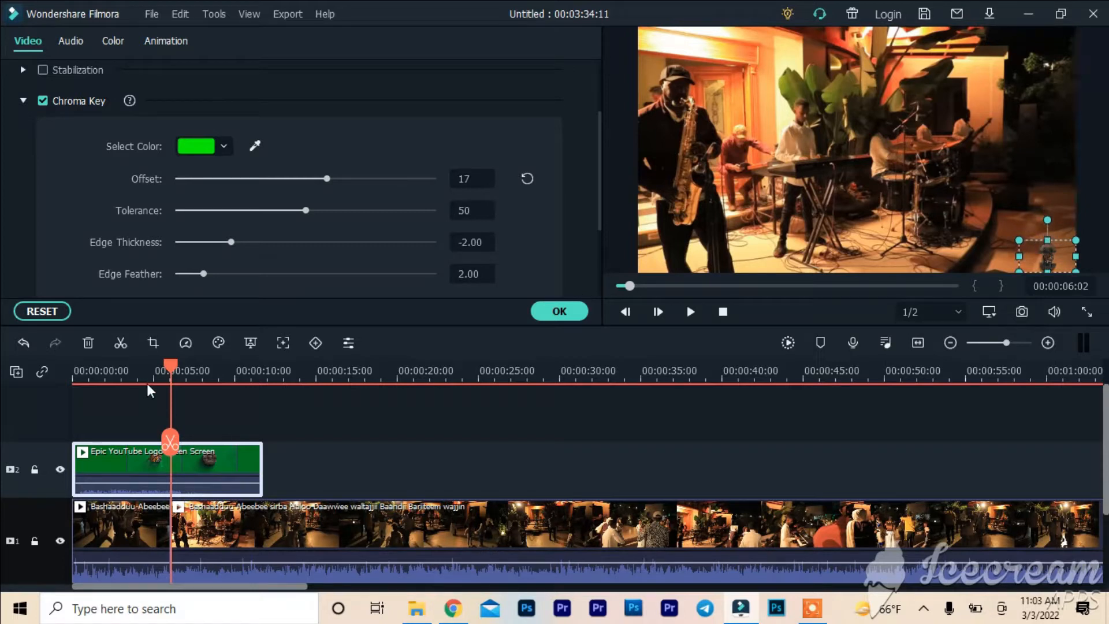
pyautogui.click(548, 313)
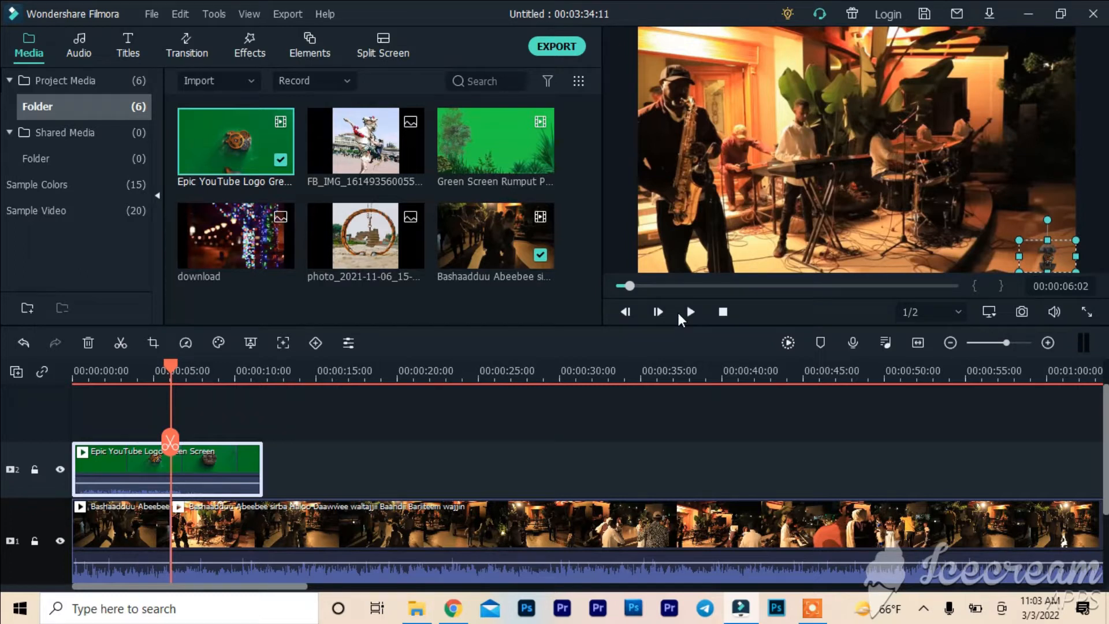
# Enlarge the logo overlay slightly in the frame's lower-right corner and play the result from 00:00:01:21.
pyautogui.moveTo(1023, 247); pyautogui.dragTo(1003, 243)
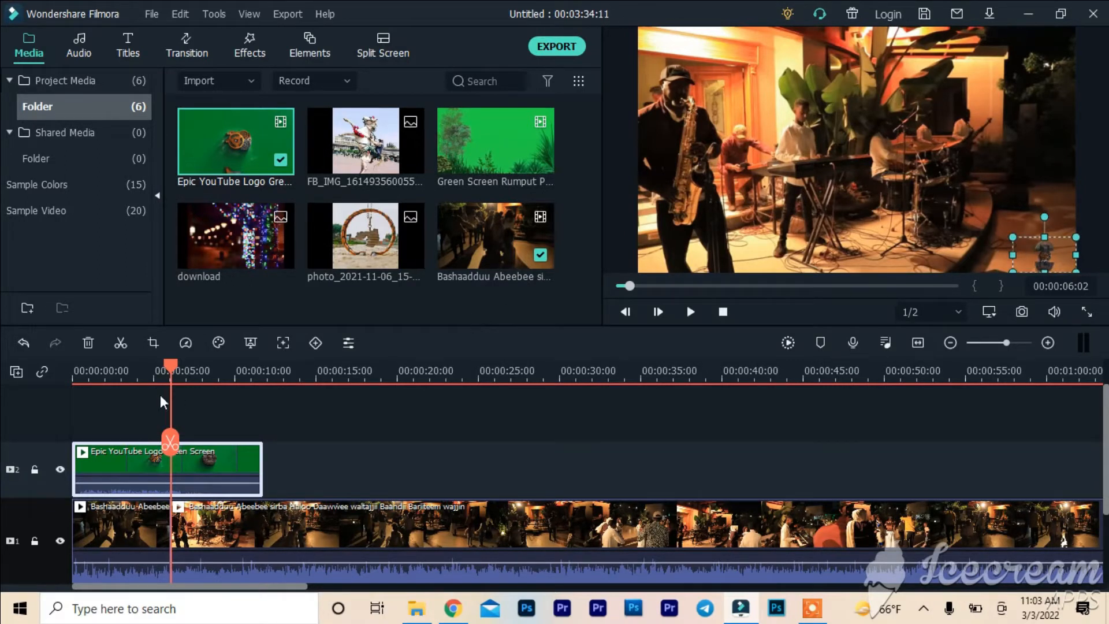
pyautogui.moveTo(163, 375); pyautogui.dragTo(102, 425)
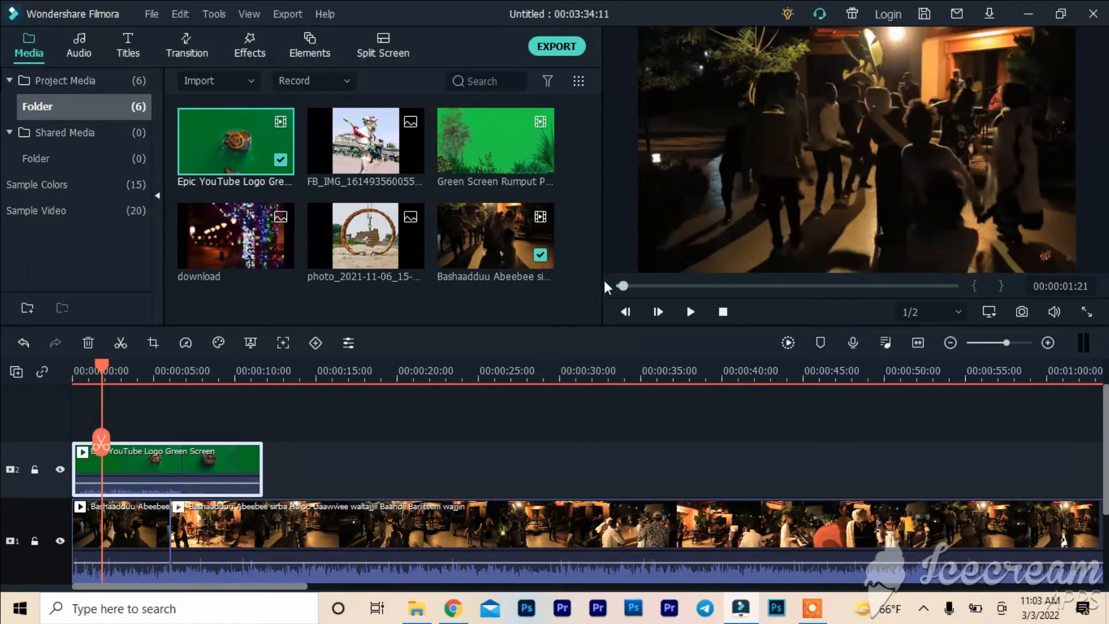
pyautogui.doubleClick(1045, 258)
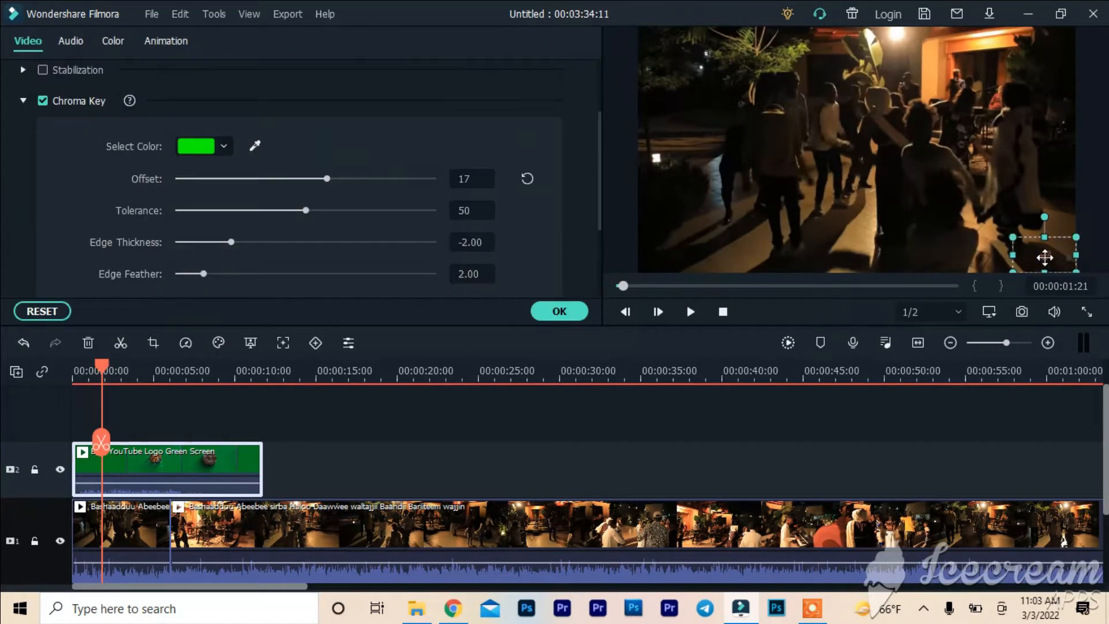
pyautogui.moveTo(1012, 237); pyautogui.dragTo(975, 237)
pyautogui.click(690, 312)
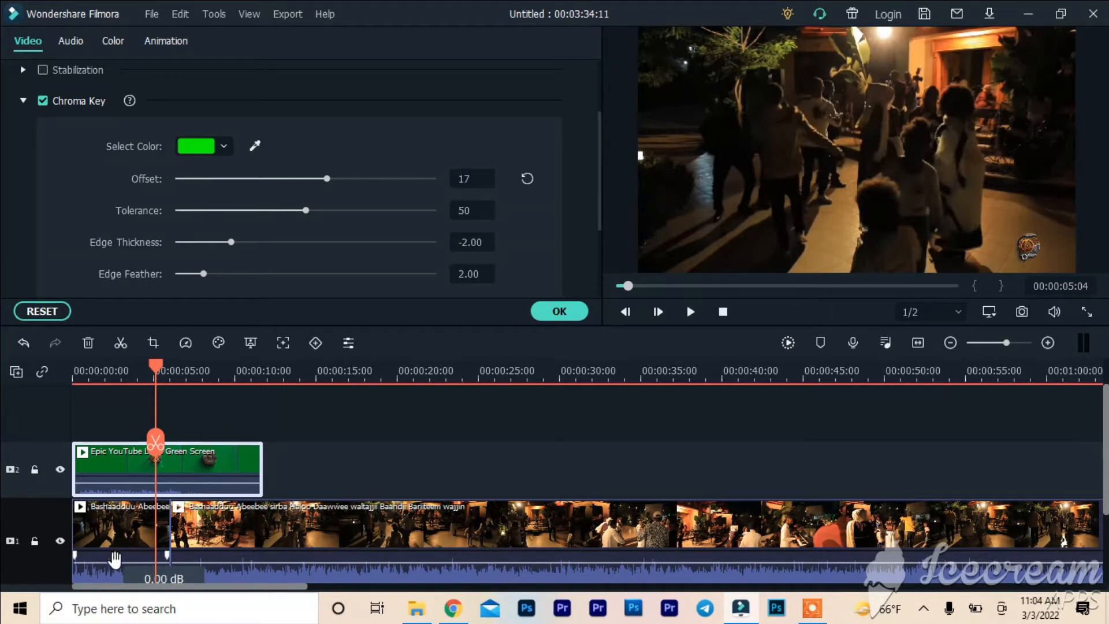
# Lower the audio volume of the first music video segment to silence and play the result from the timeline start.
pyautogui.moveTo(115, 559)
pyautogui.mouseDown()
pyautogui.moveTo(115, 587)
pyautogui.moveTo(114, 569)
pyautogui.mouseUp()
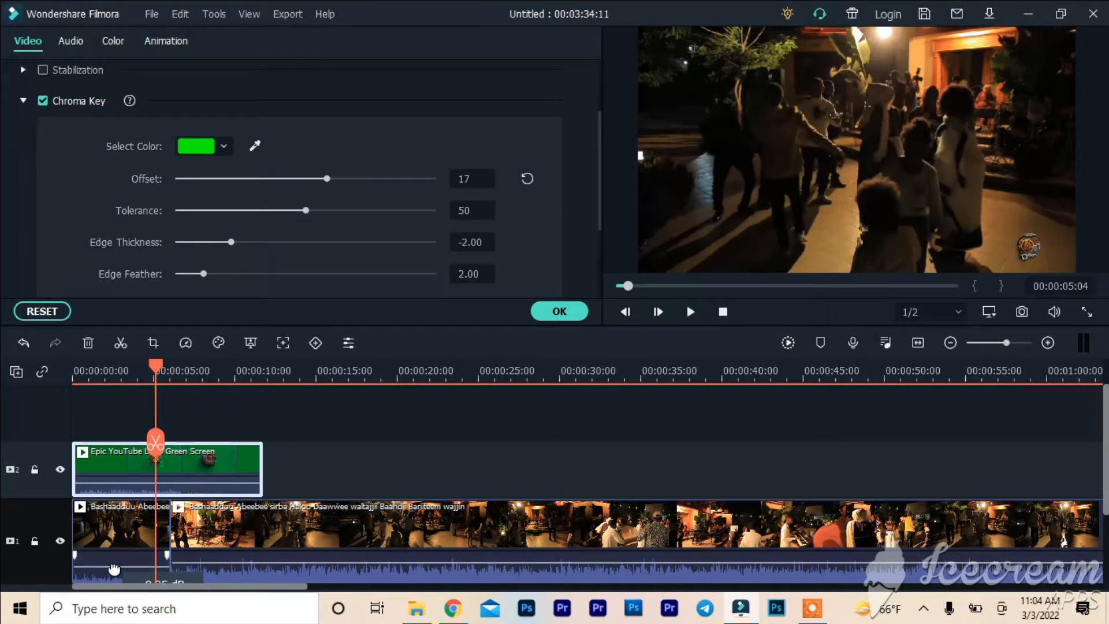
pyautogui.moveTo(115, 569); pyautogui.dragTo(113, 584)
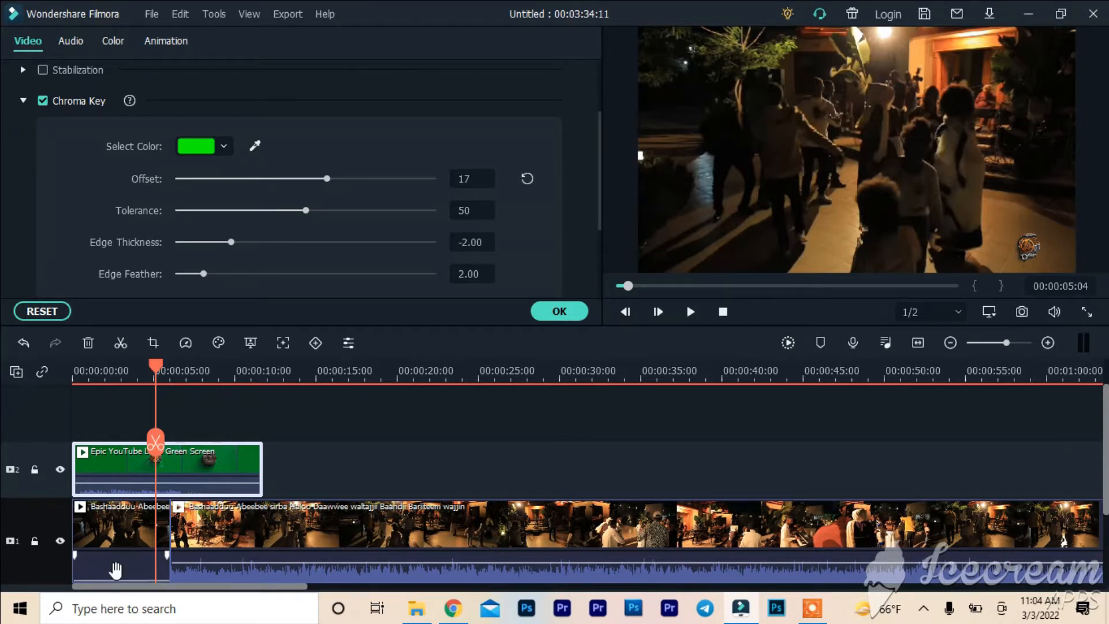
pyautogui.click(155, 365)
pyautogui.moveTo(154, 367); pyautogui.dragTo(75, 376)
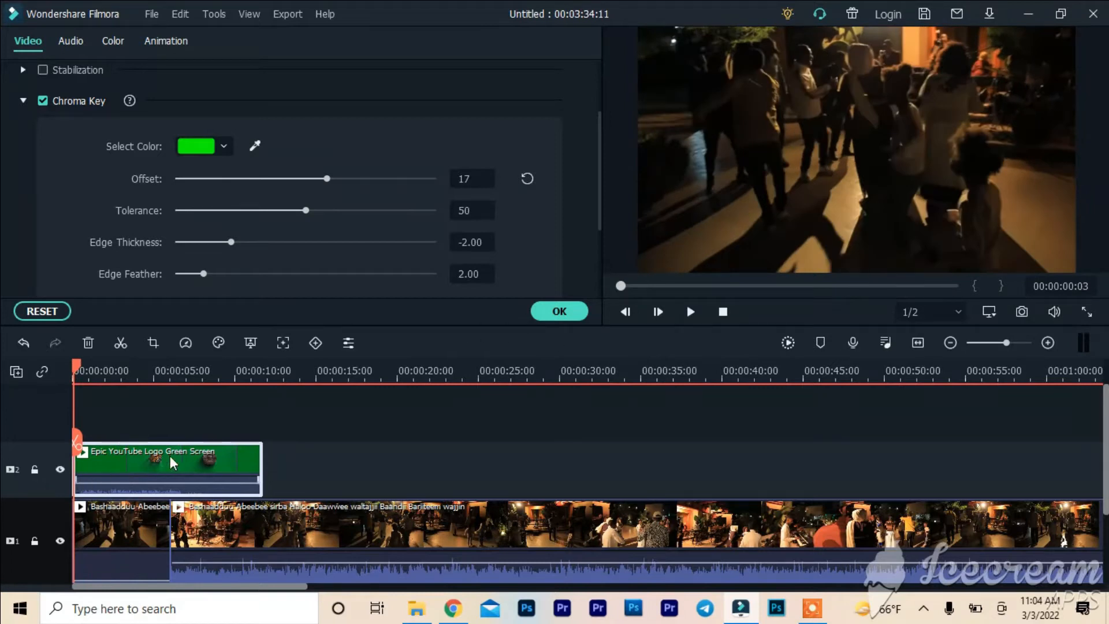
pyautogui.click(690, 312)
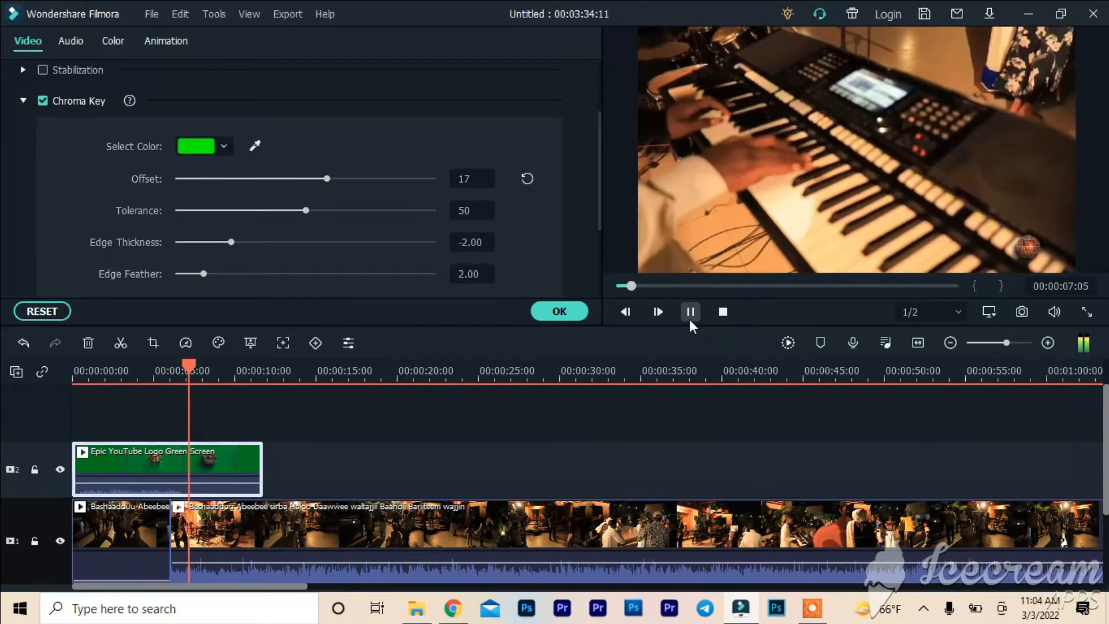
pyautogui.click(690, 314)
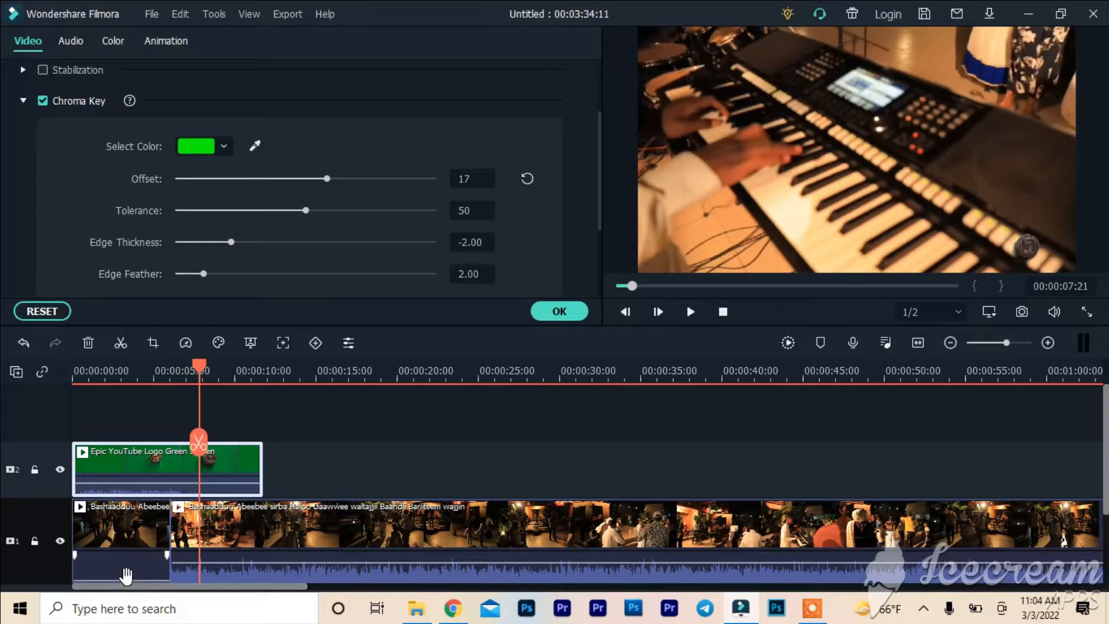
# Raise the first music video segment's audio volume and lower the Epic YouTube Logo clip's audio to silence.
pyautogui.moveTo(126, 575); pyautogui.dragTo(132, 548)
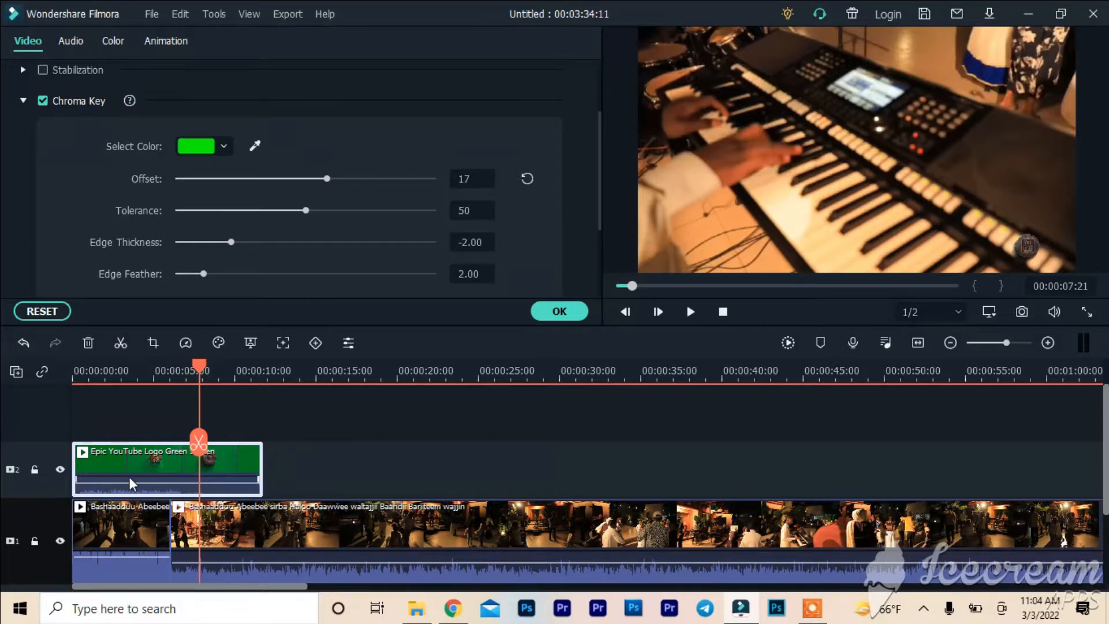
pyautogui.moveTo(129, 480)
pyautogui.moveTo(129, 481); pyautogui.dragTo(132, 502)
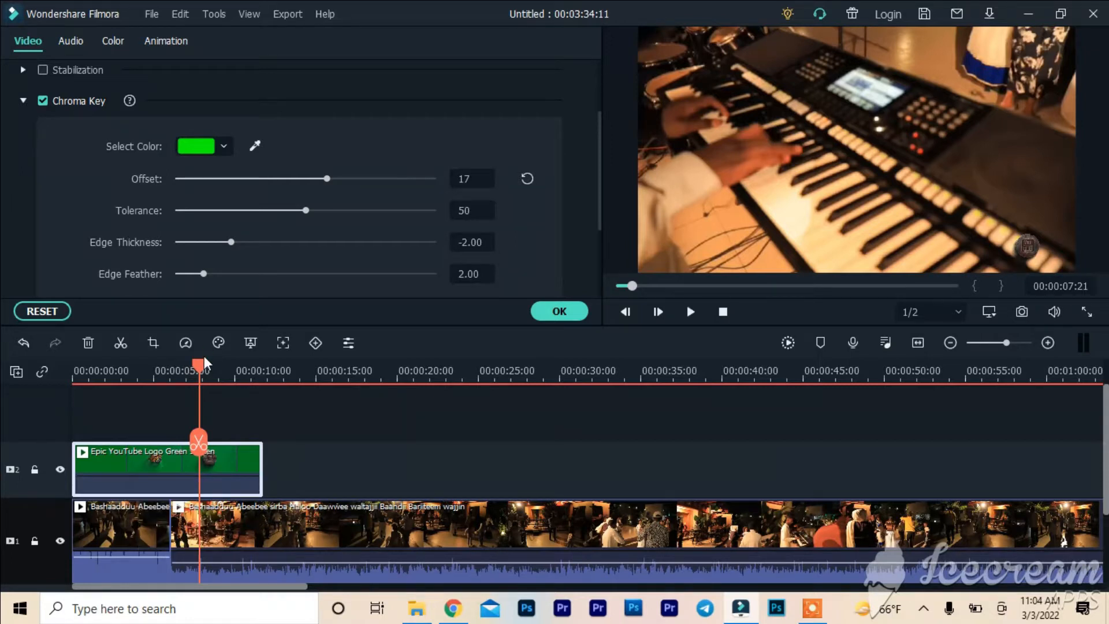
# Play the video from the timeline start past the end of the logo clip to check the audio levels.
pyautogui.moveTo(199, 367); pyautogui.dragTo(73, 375)
pyautogui.click(689, 314)
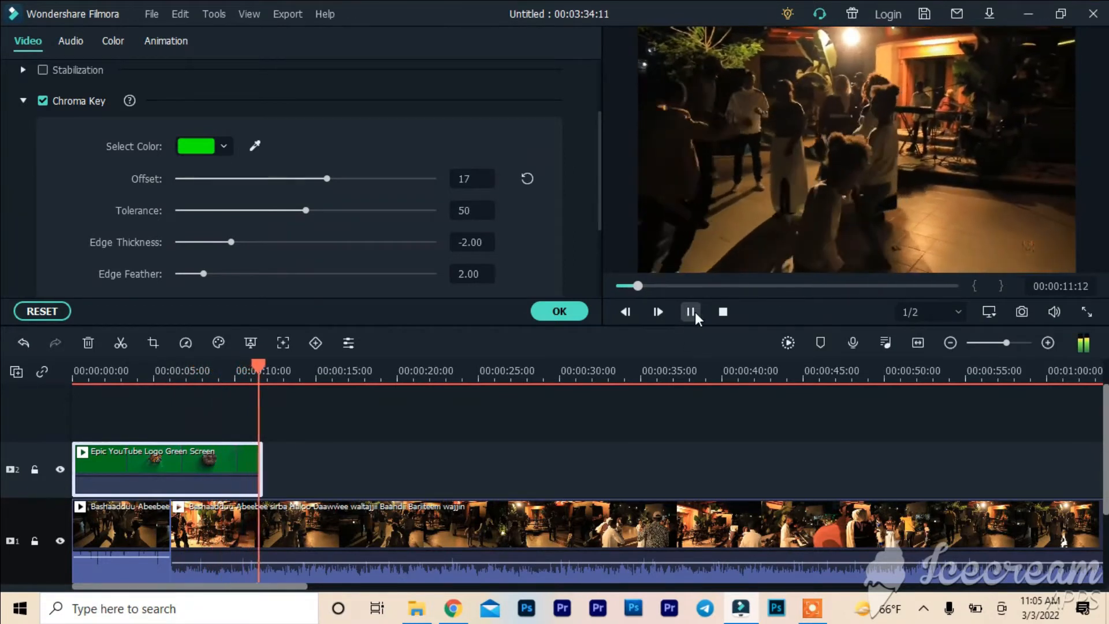
pyautogui.click(690, 312)
pyautogui.click(690, 312)
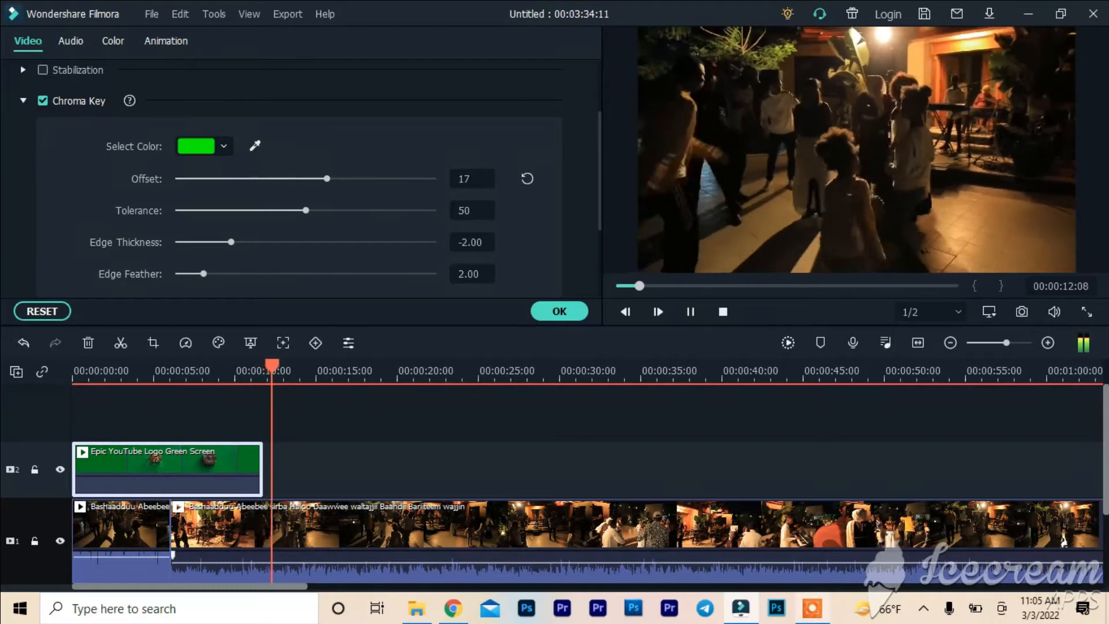
# Stop playback, apply the logo clip's settings and split the music video at 00:00:16:16.
pyautogui.click(814, 614)
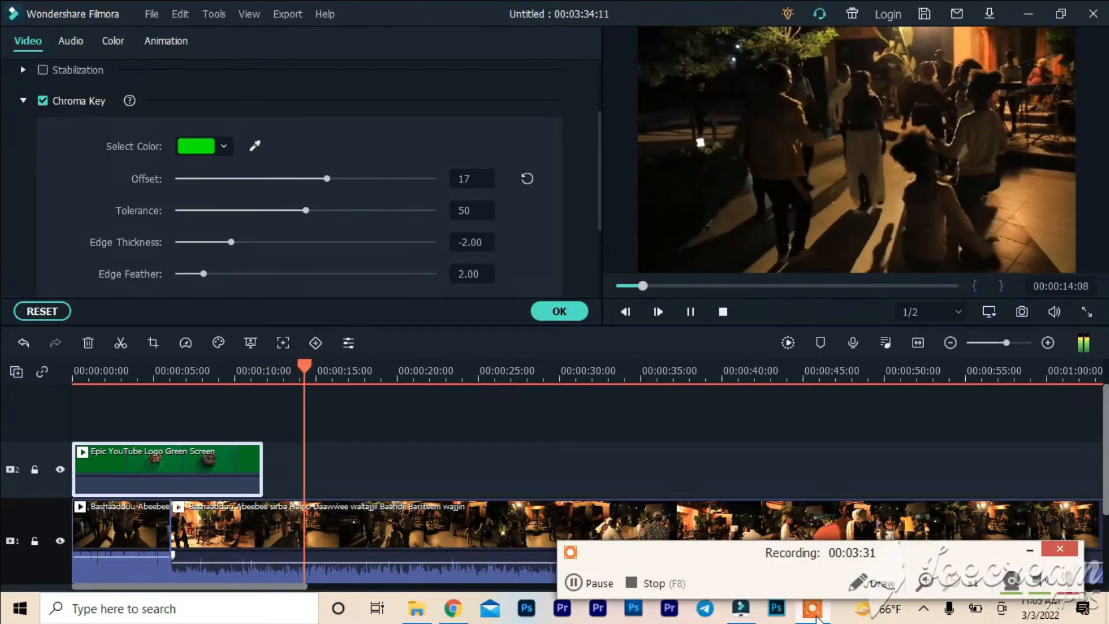
pyautogui.click(690, 312)
pyautogui.click(562, 311)
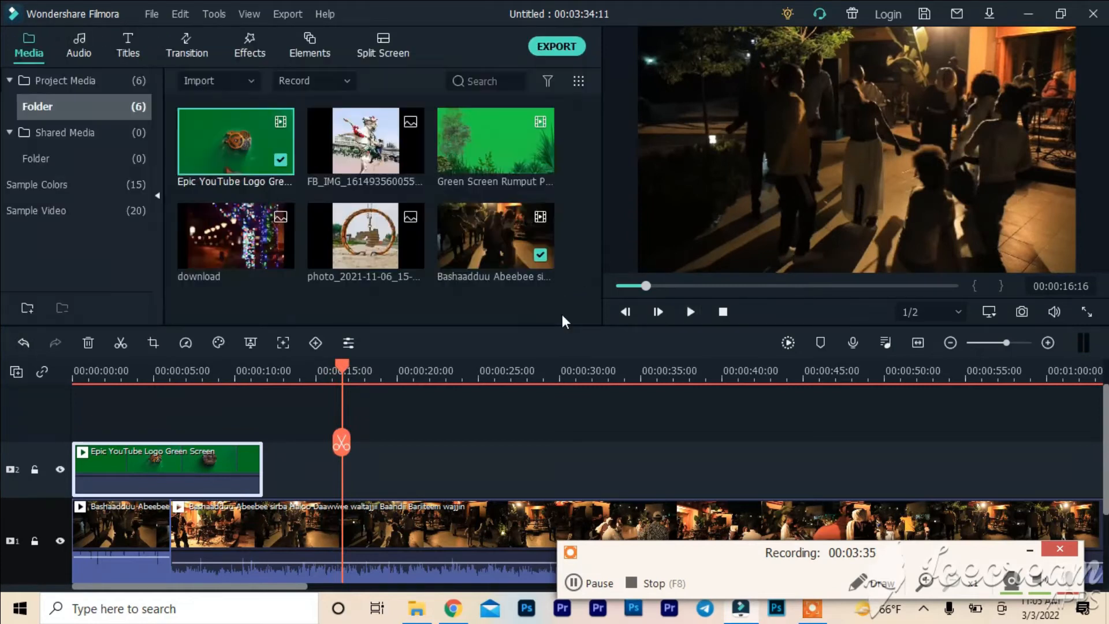
pyautogui.moveTo(1108, 436)
pyautogui.mouseDown()
pyautogui.moveTo(1108, 453)
pyautogui.moveTo(1107, 444)
pyautogui.mouseUp()
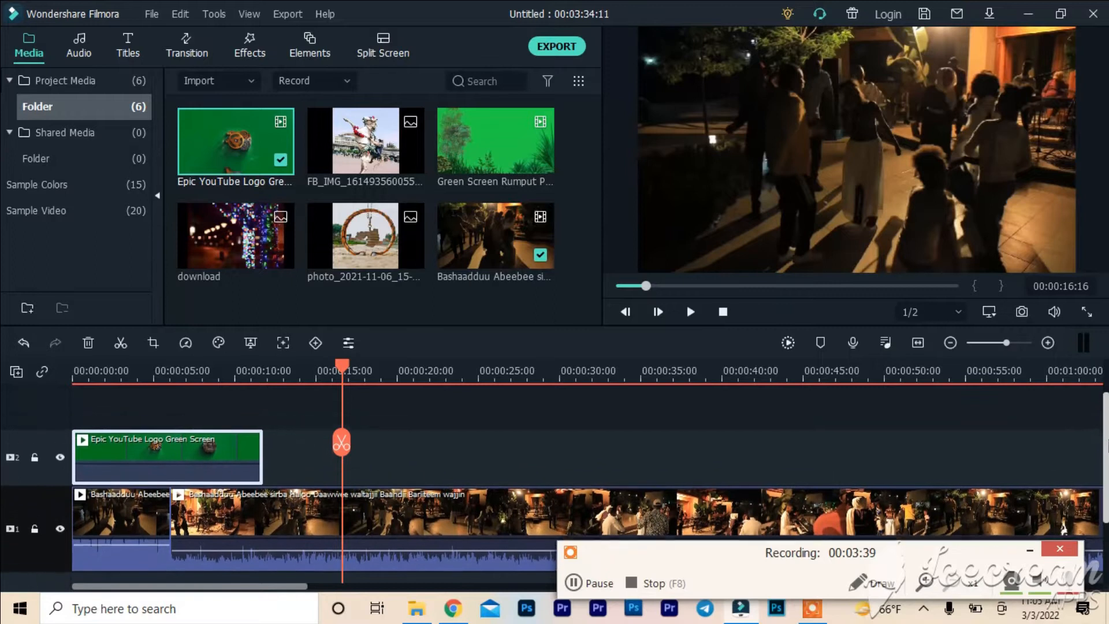
pyautogui.click(341, 443)
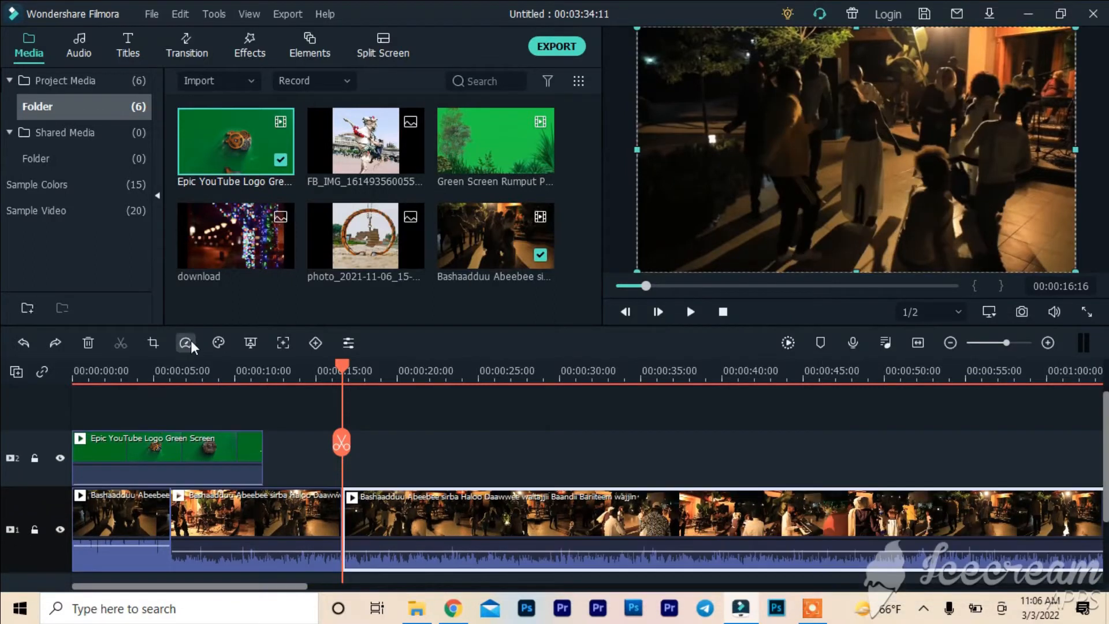
# Set a custom speed of 4.00x for the third music video segment and play it from 00:00:16:06.
pyautogui.doubleClick(432, 540)
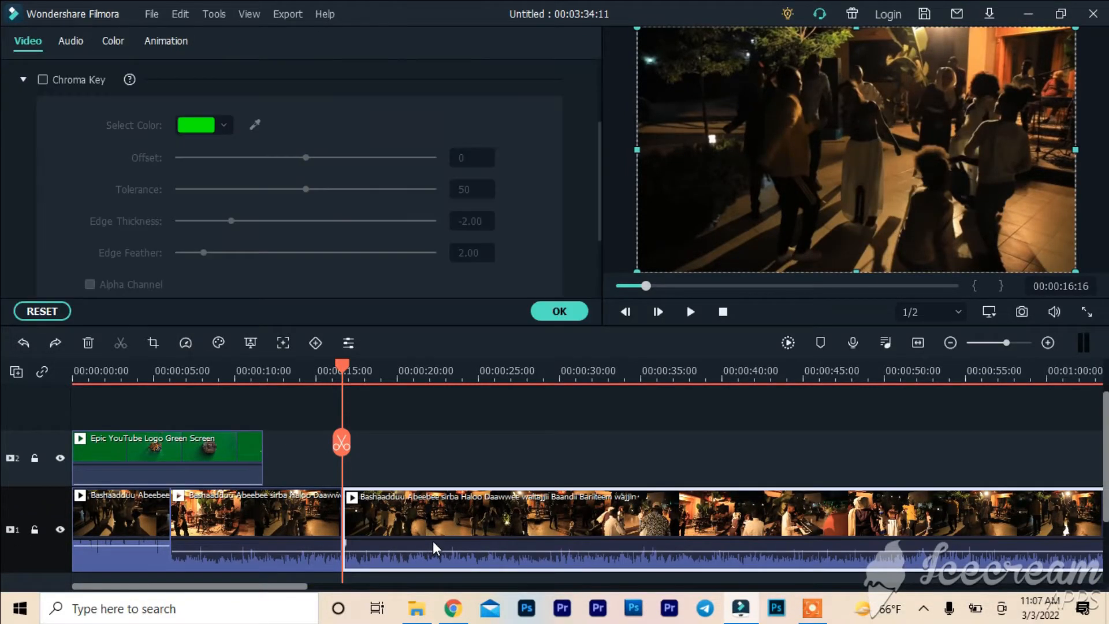
pyautogui.click(182, 341)
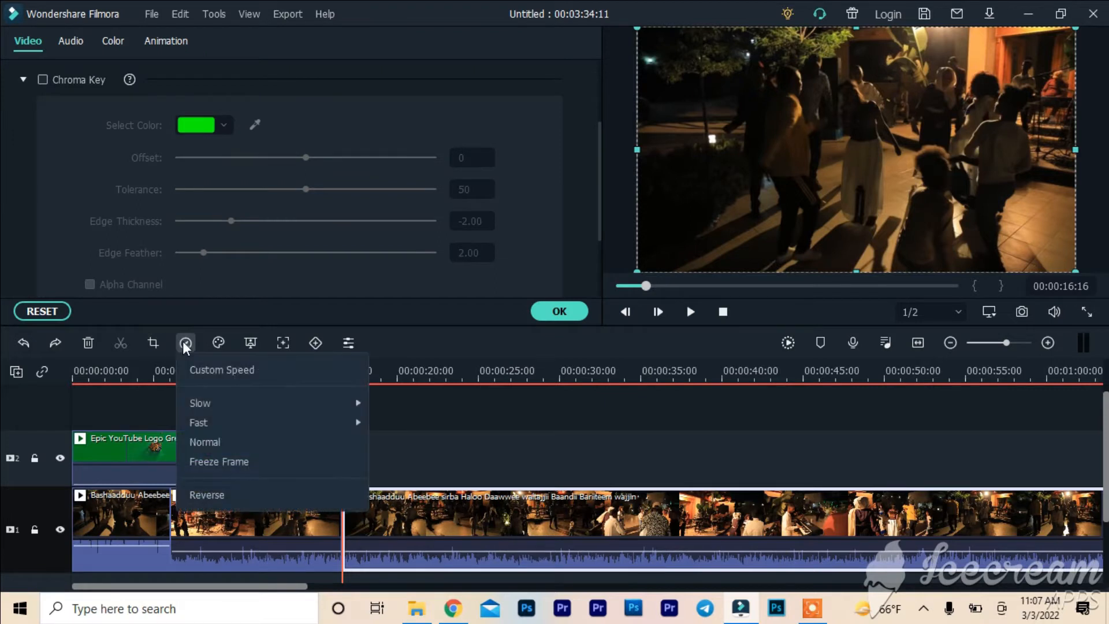
pyautogui.click(235, 378)
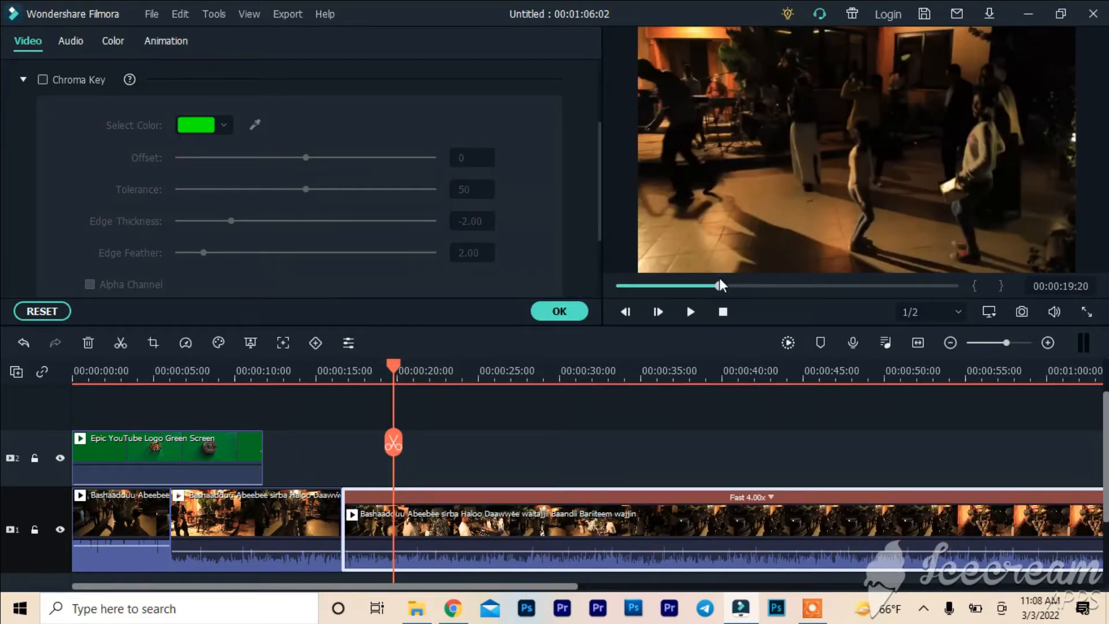
pyautogui.moveTo(719, 285)
pyautogui.mouseDown()
pyautogui.moveTo(687, 291)
pyautogui.moveTo(704, 290)
pyautogui.mouseUp()
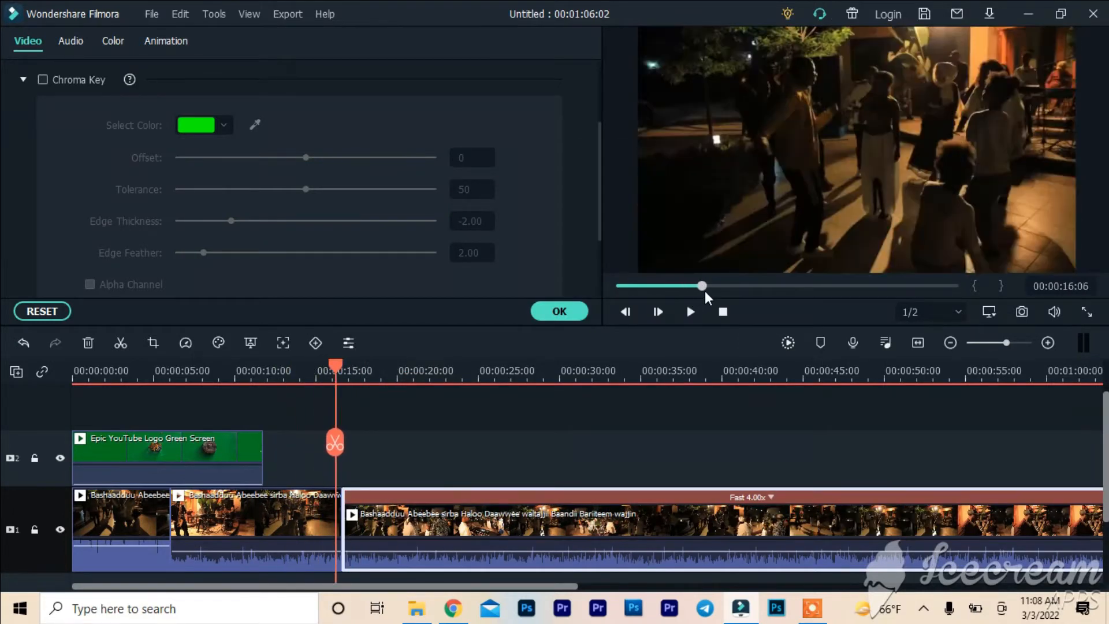
pyautogui.click(691, 317)
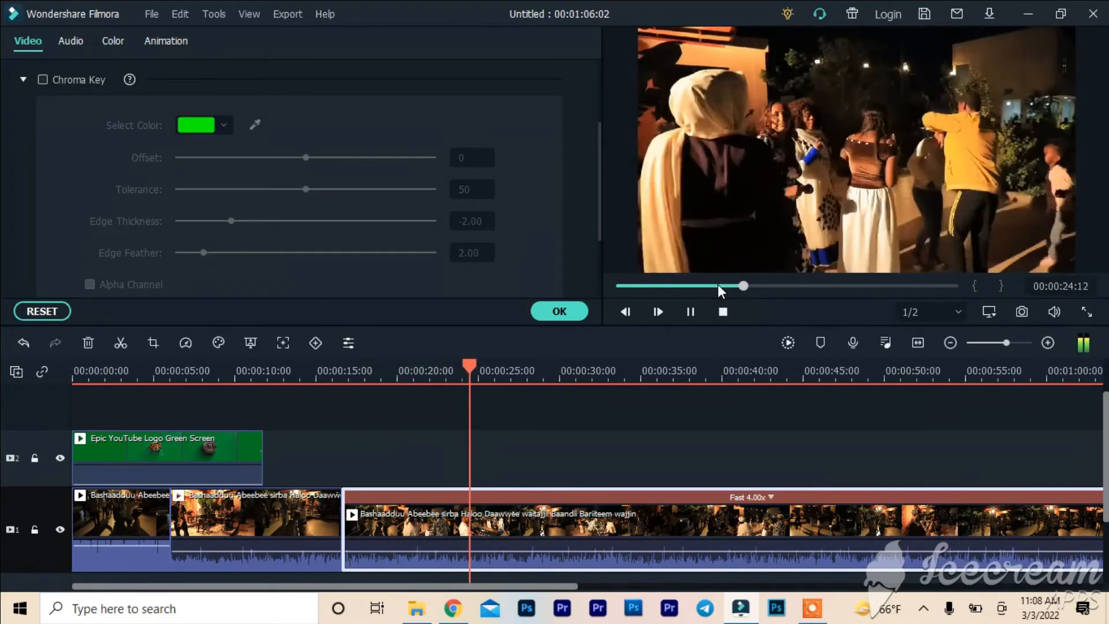
pyautogui.click(692, 310)
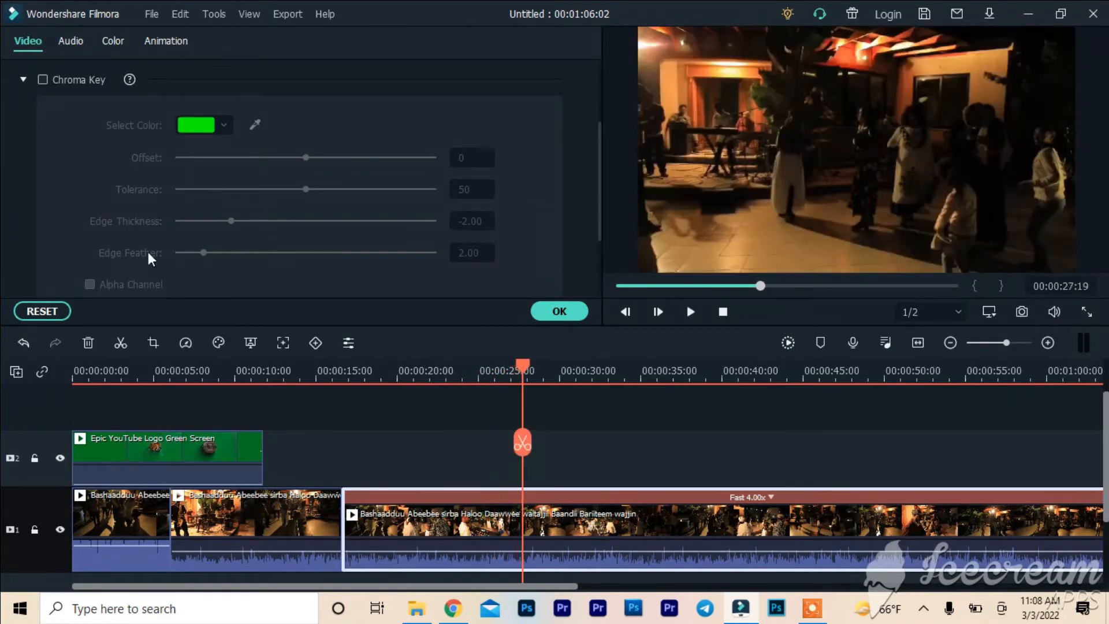
# Silence the audio of the sped-up music video segment, return it to Normal speed and play it from 00:00:27:19.
pyautogui.click(187, 342)
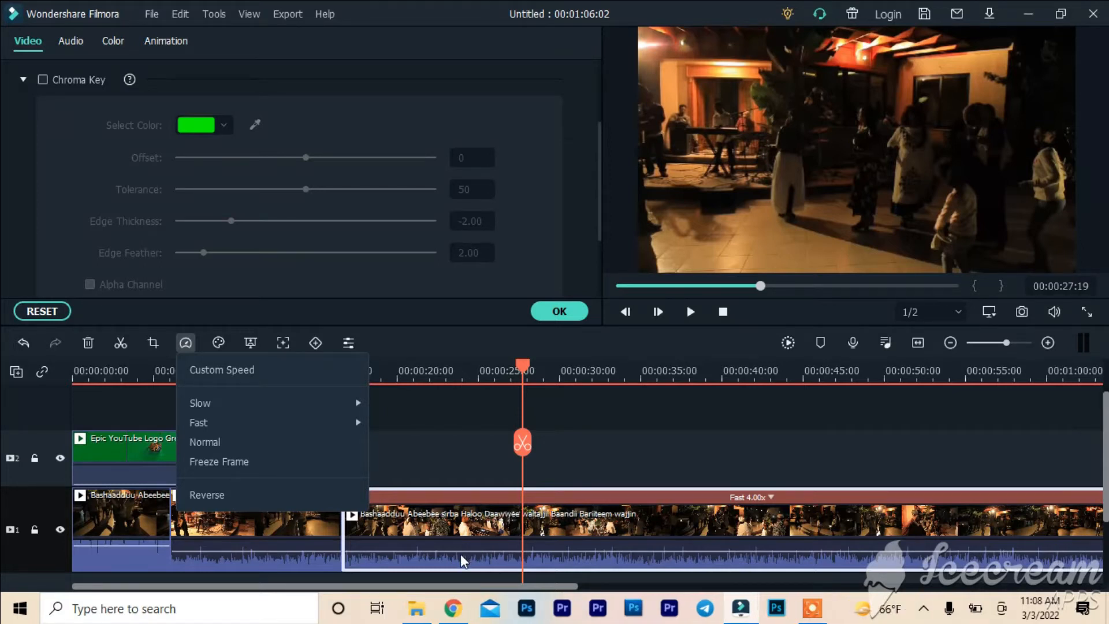
pyautogui.click(545, 543)
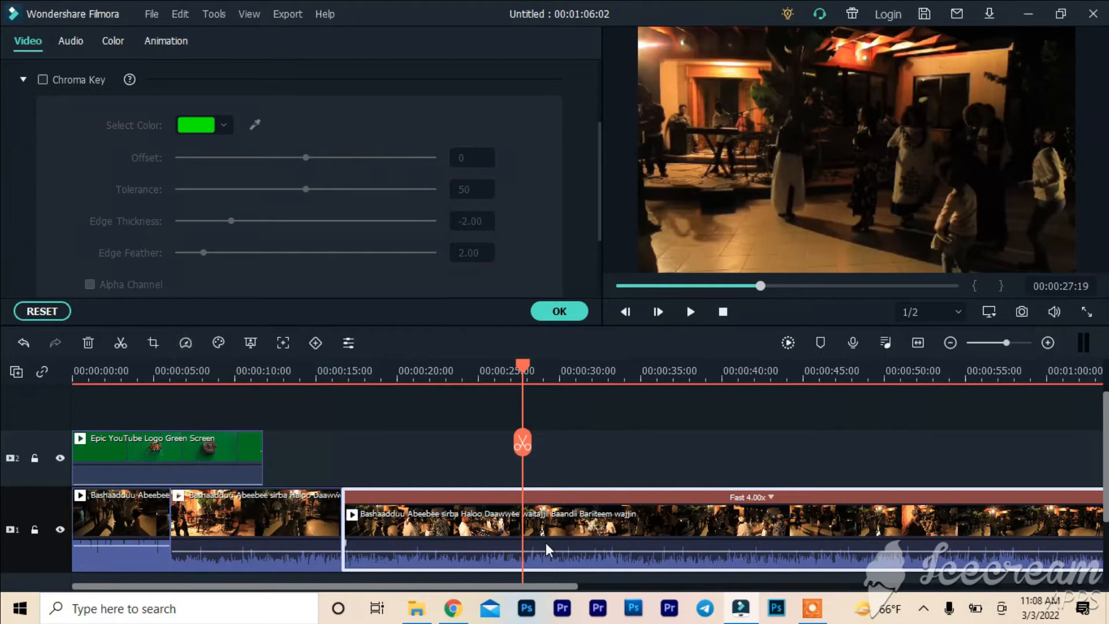
pyautogui.moveTo(545, 551); pyautogui.dragTo(545, 574)
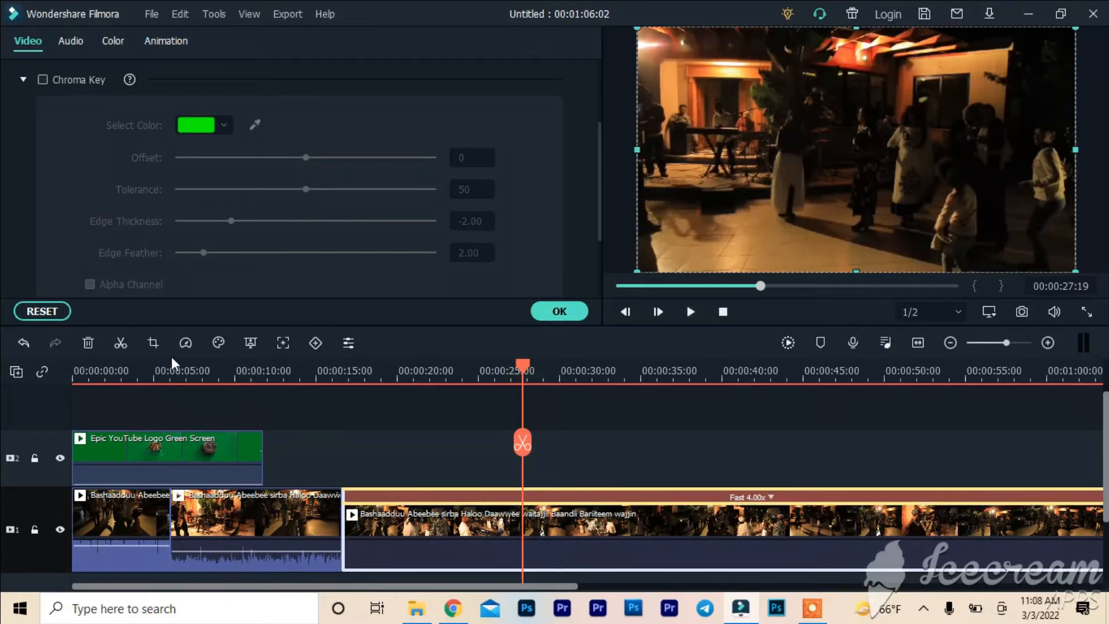
pyautogui.click(185, 345)
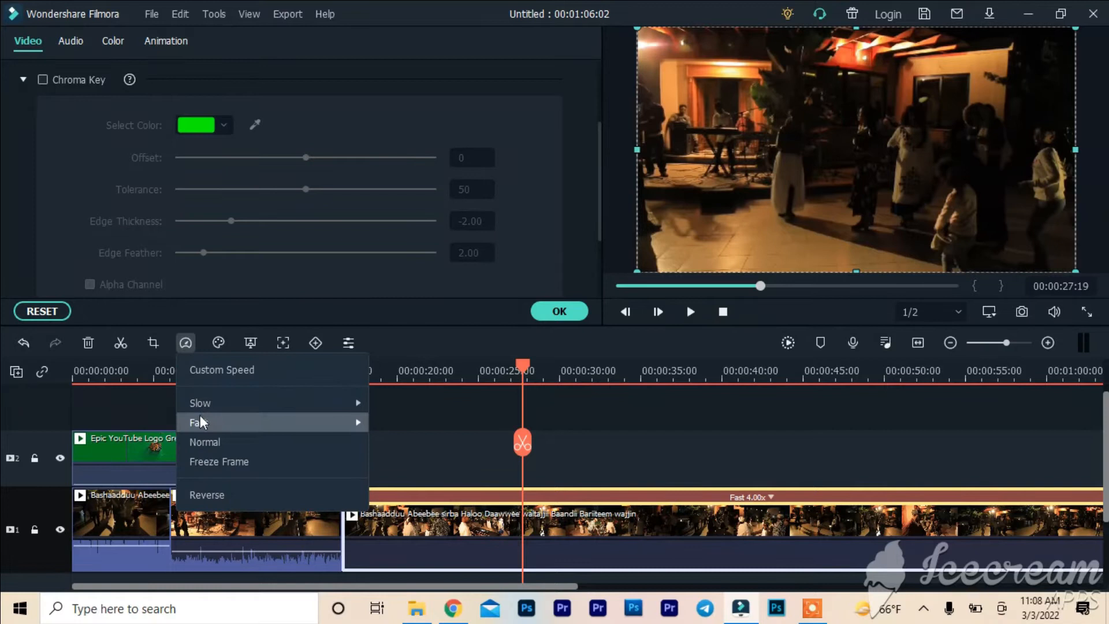
pyautogui.click(225, 443)
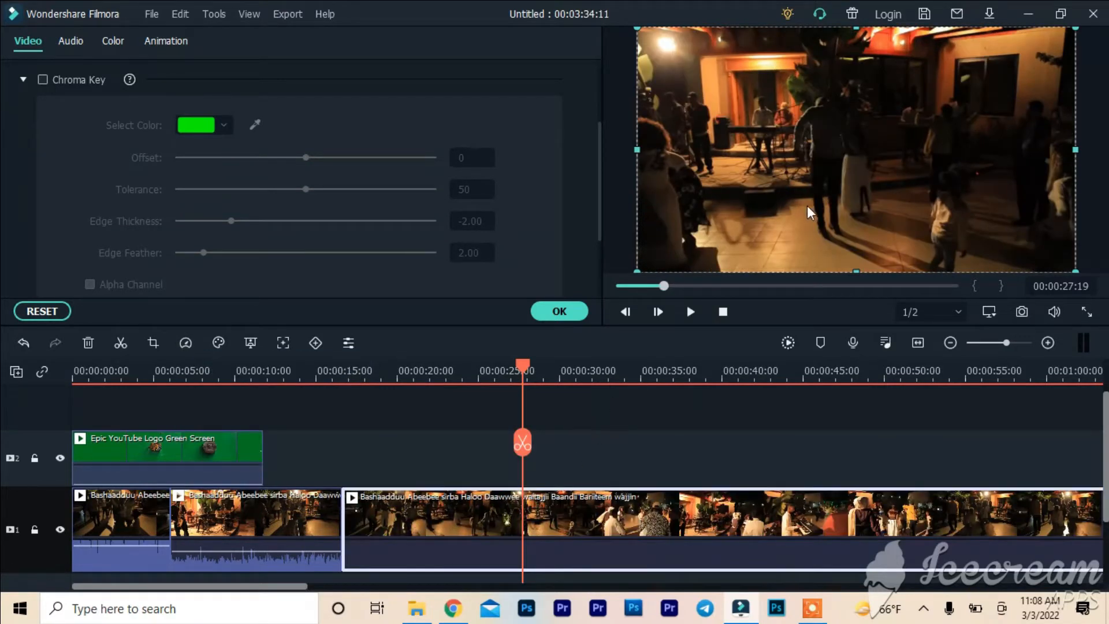
pyautogui.click(687, 312)
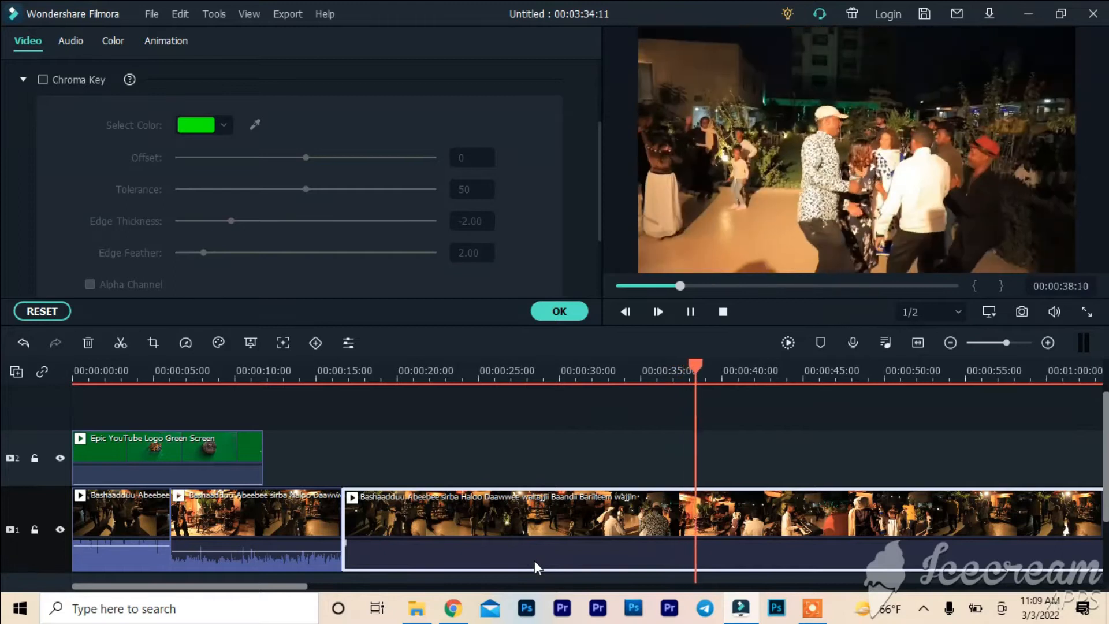
# Undo the speed and volume changes made to the third music video segment and close its settings.
pyautogui.hotkey('ctrl', 'z')
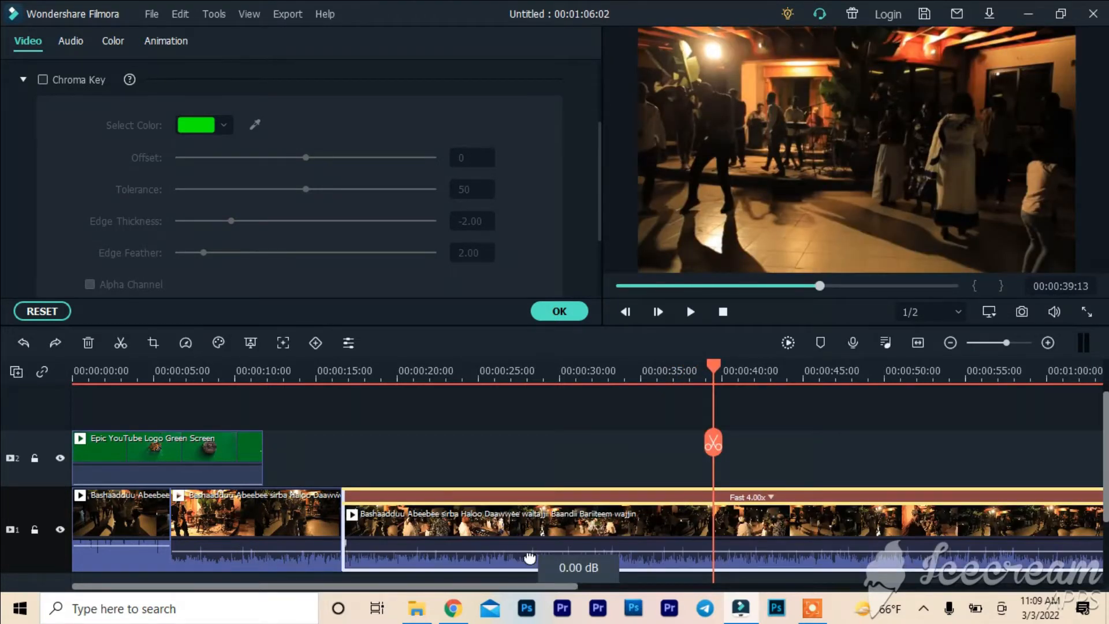
pyautogui.moveTo(530, 557); pyautogui.dragTo(528, 552)
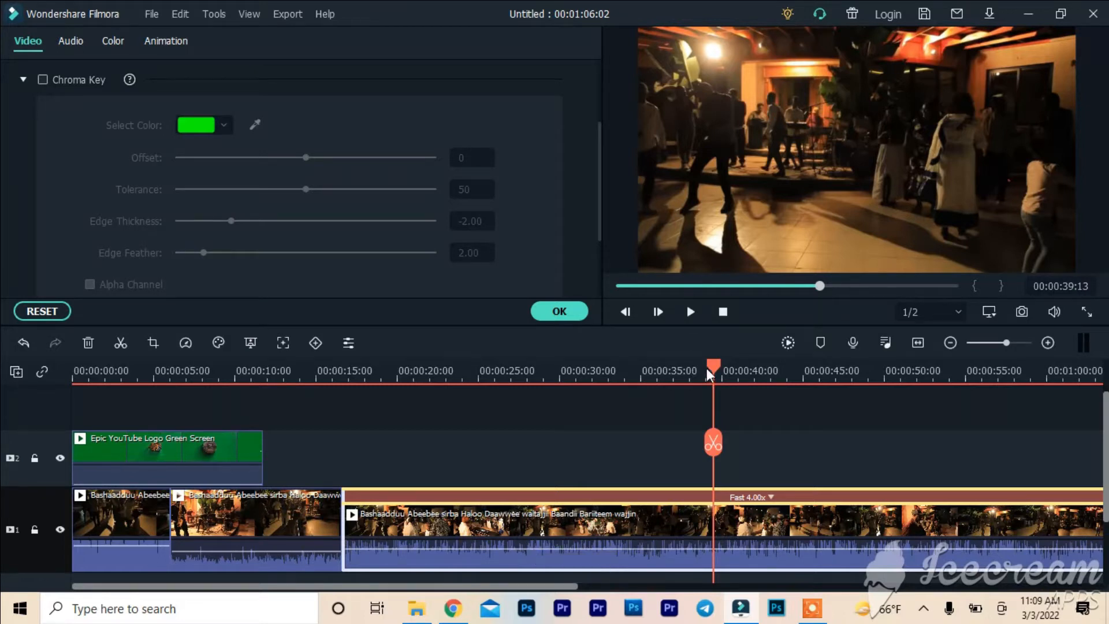
pyautogui.hotkey('ctrl', 'z')
pyautogui.hotkey('ctrl', 'z')
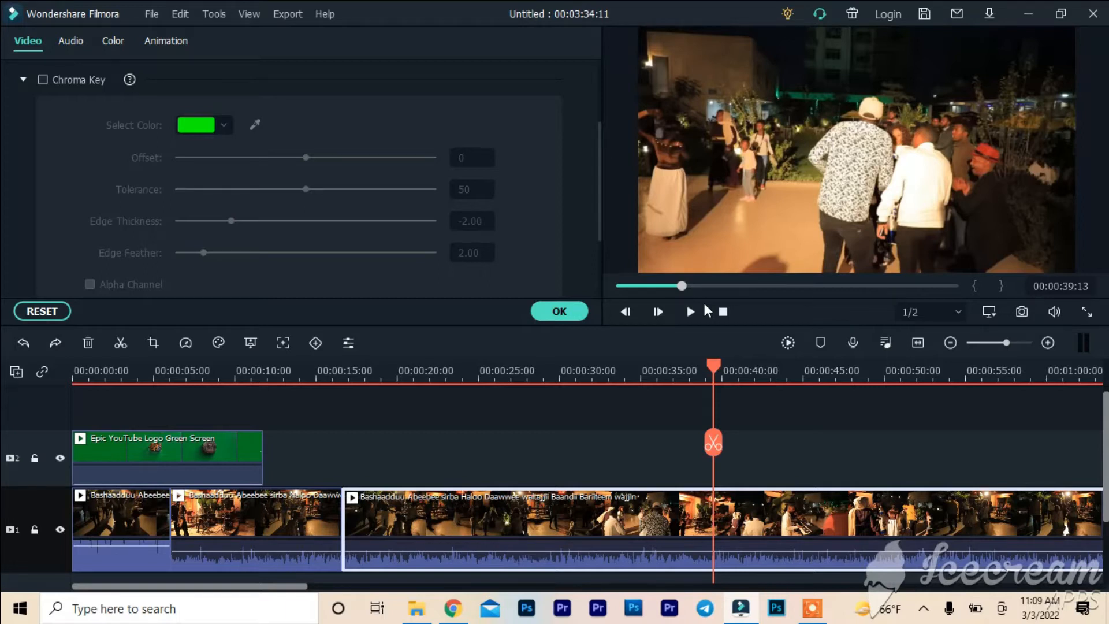
pyautogui.click(554, 311)
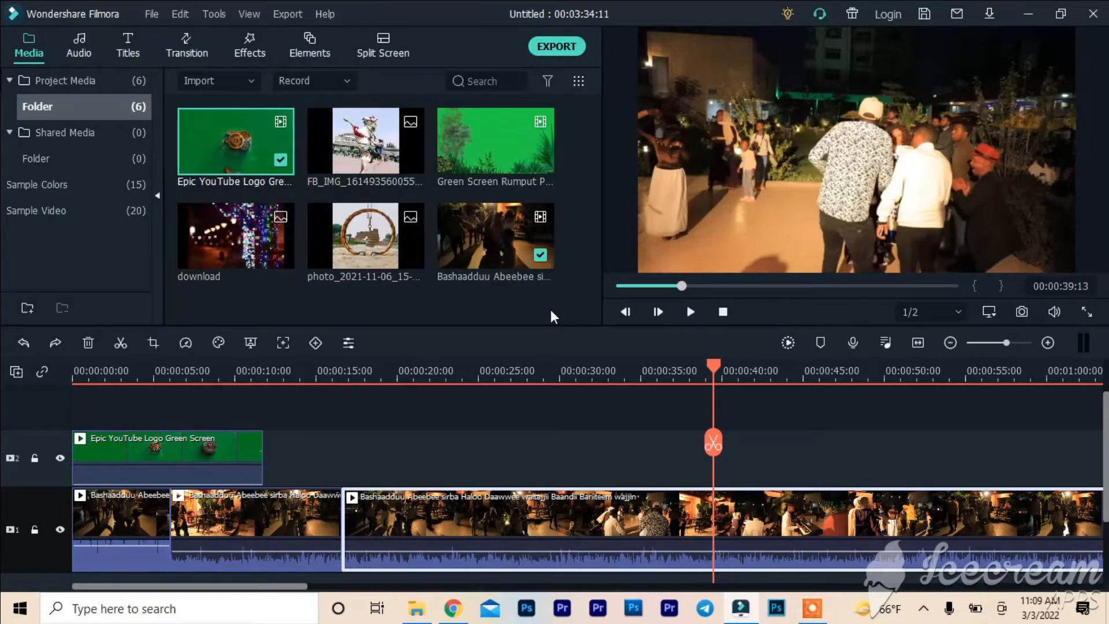
# Play the third music video segment up to 00:00:43:09 and lower its audio volume to silence.
pyautogui.click(688, 317)
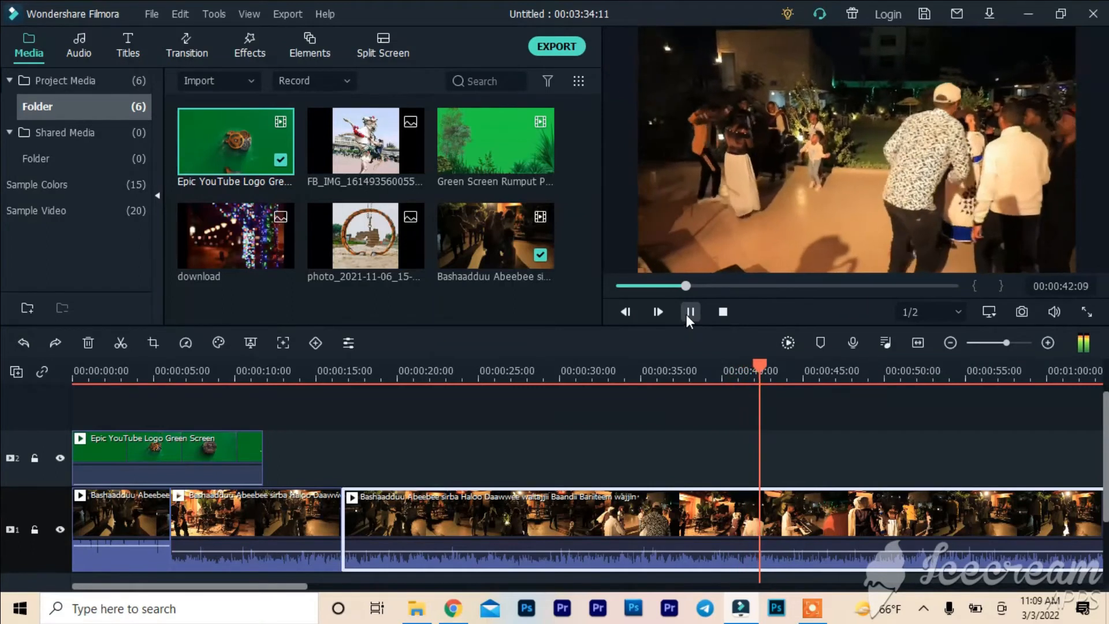
pyautogui.click(689, 315)
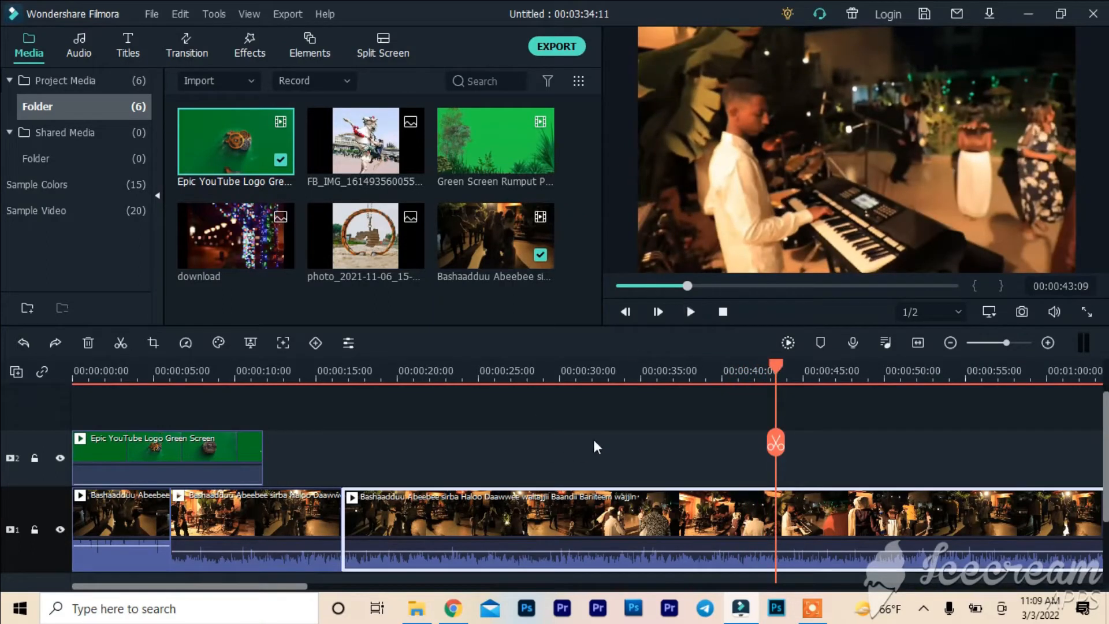
pyautogui.moveTo(550, 545); pyautogui.dragTo(541, 591)
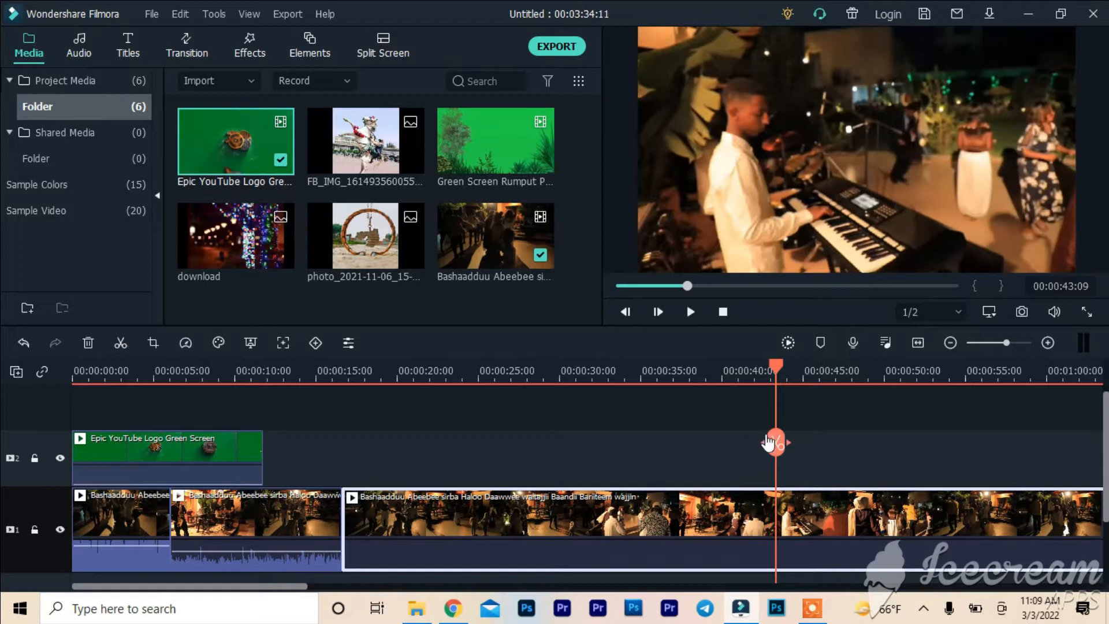
# Split the music video at 00:00:43:09 and ripple delete the part after the cut.
pyautogui.click(769, 443)
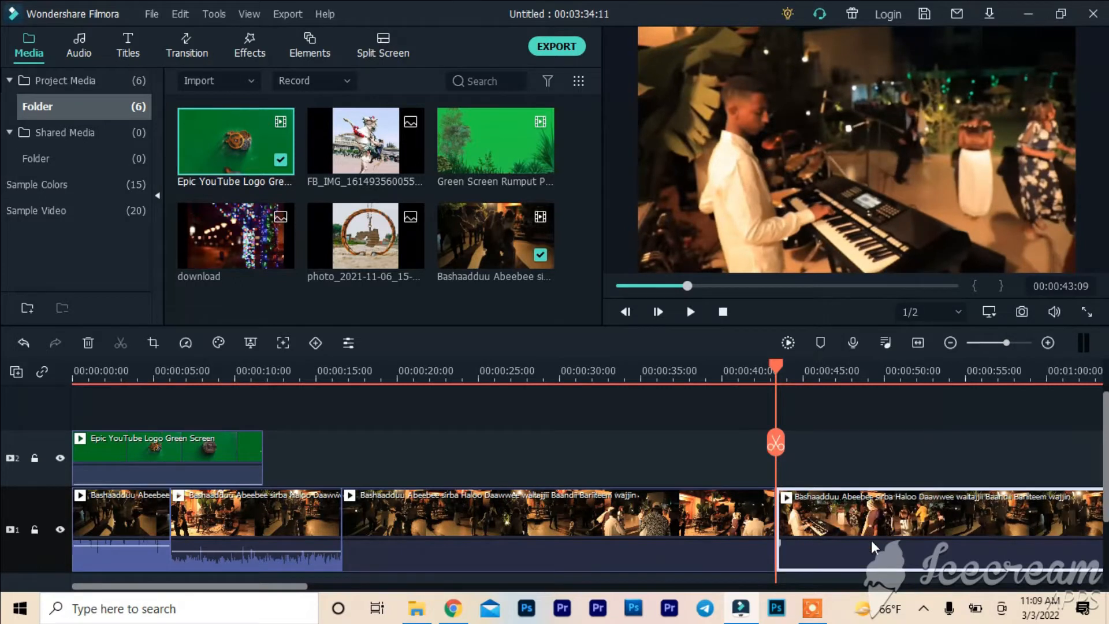
pyautogui.rightClick(816, 503)
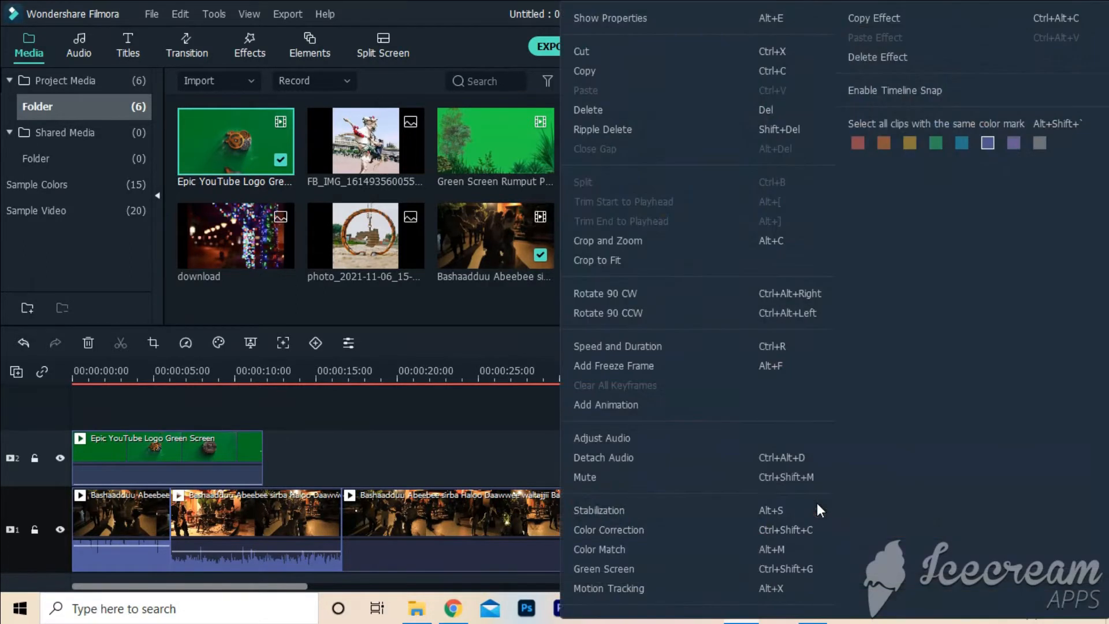
pyautogui.click(641, 129)
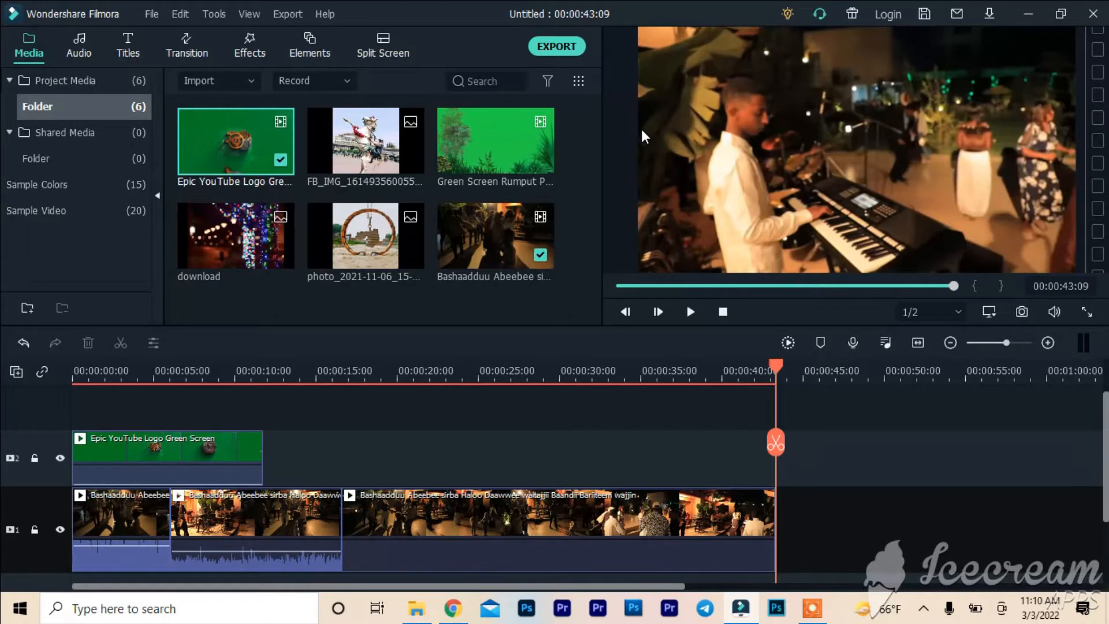
# Undo the ripple delete after the 00:00:43:09 cut, then try ripple deleting the third music video segment and undo it.
pyautogui.hotkey('ctrl', 'z')
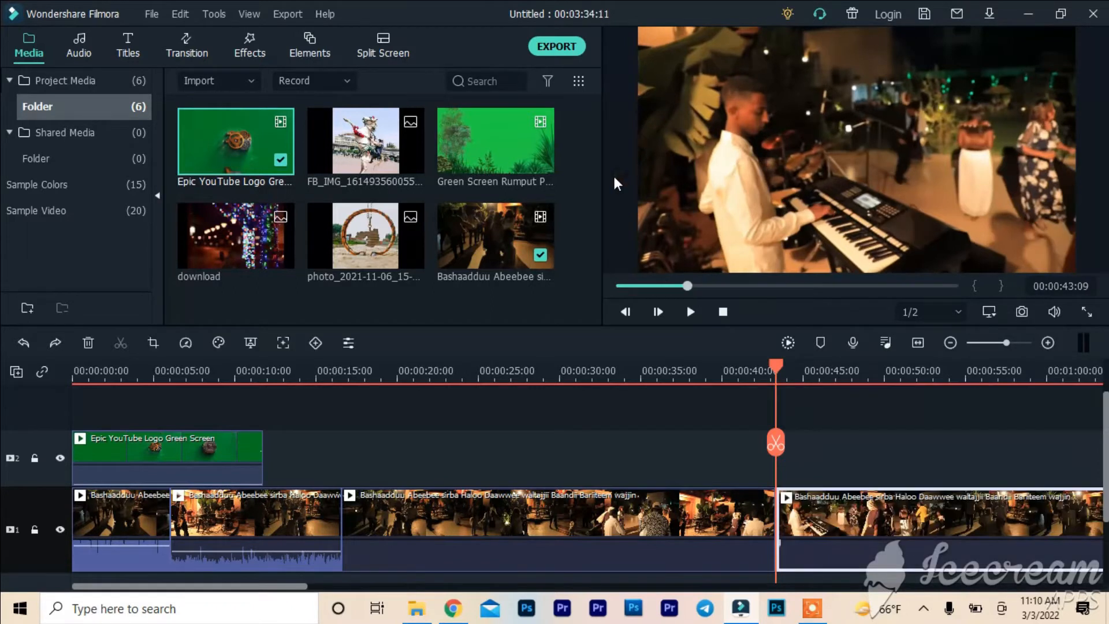
pyautogui.click(555, 552)
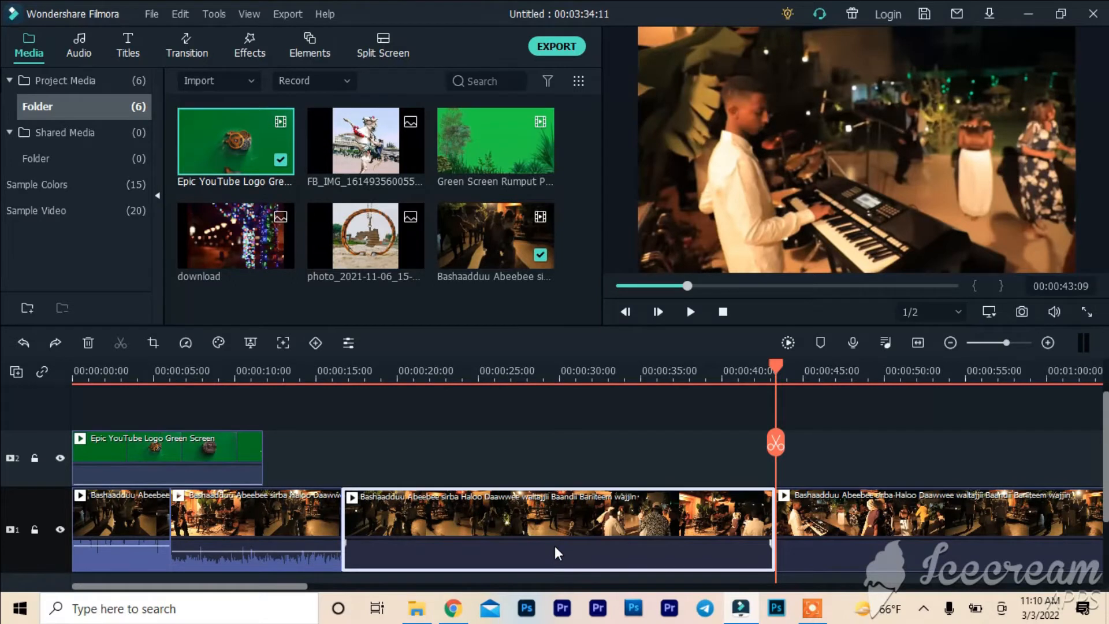
pyautogui.rightClick(555, 553)
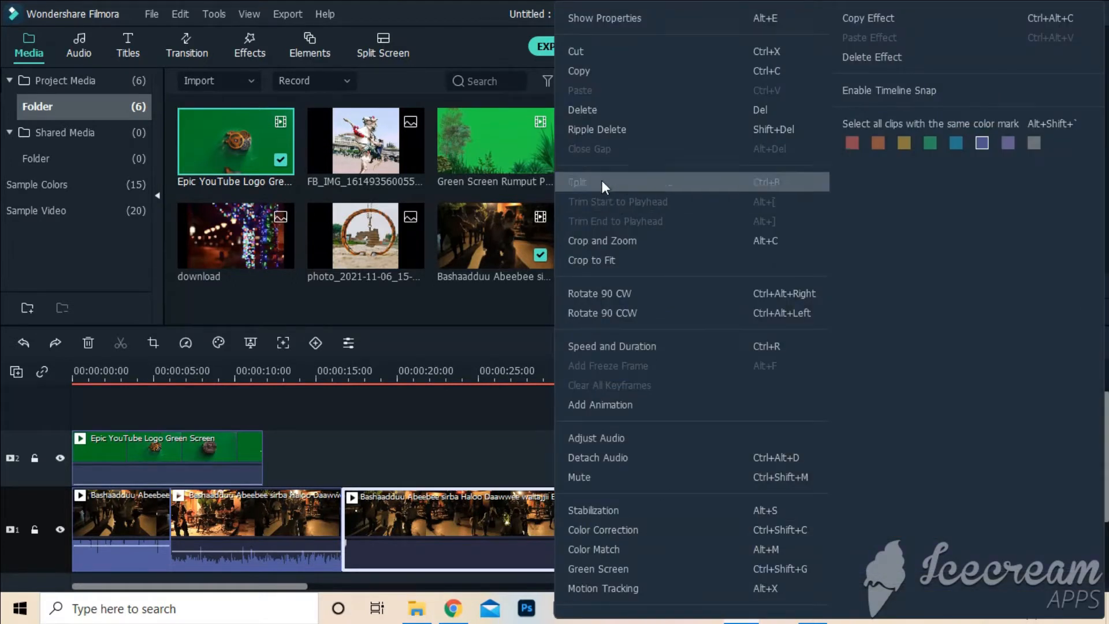
pyautogui.click(594, 136)
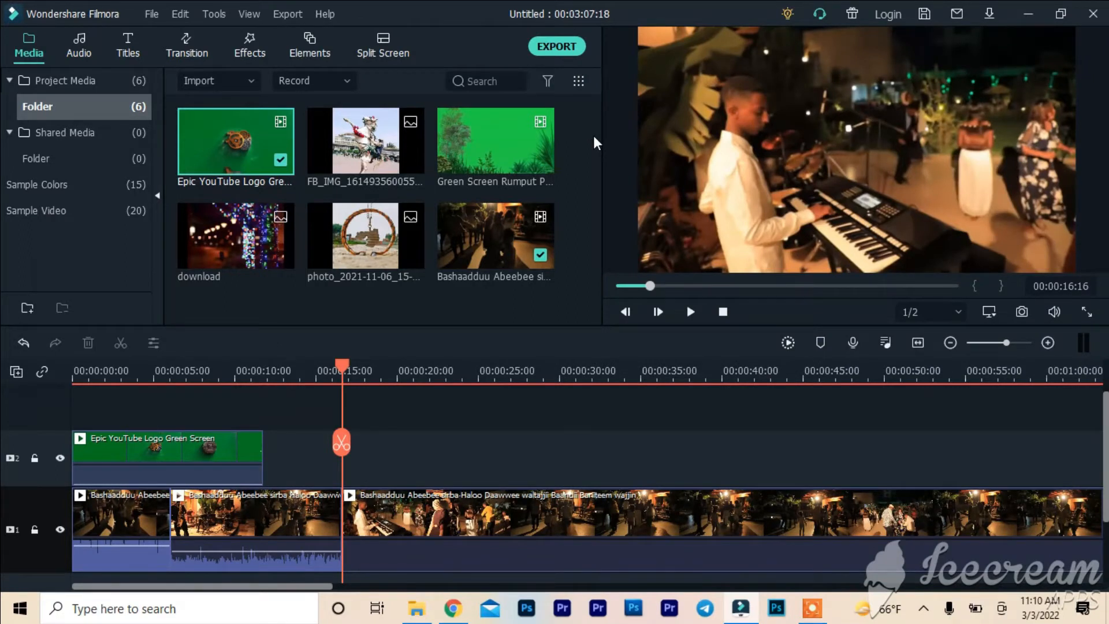
pyautogui.hotkey('ctrl', 'z')
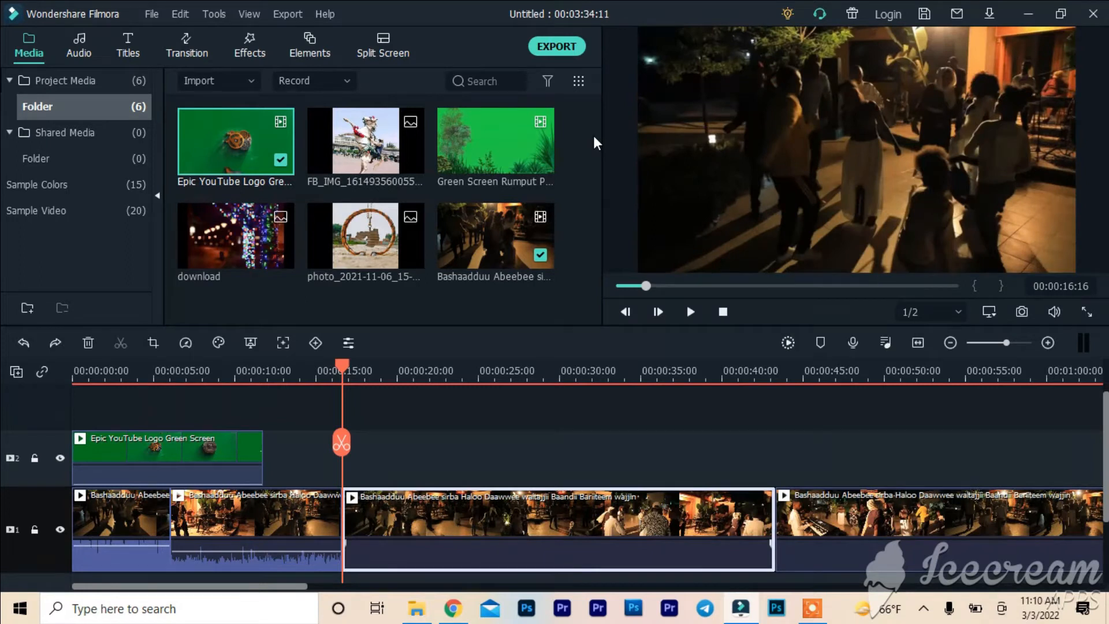
# Lower the audio volume of the second and first music video segments to silence.
pyautogui.scroll(-2, 1105, 465)
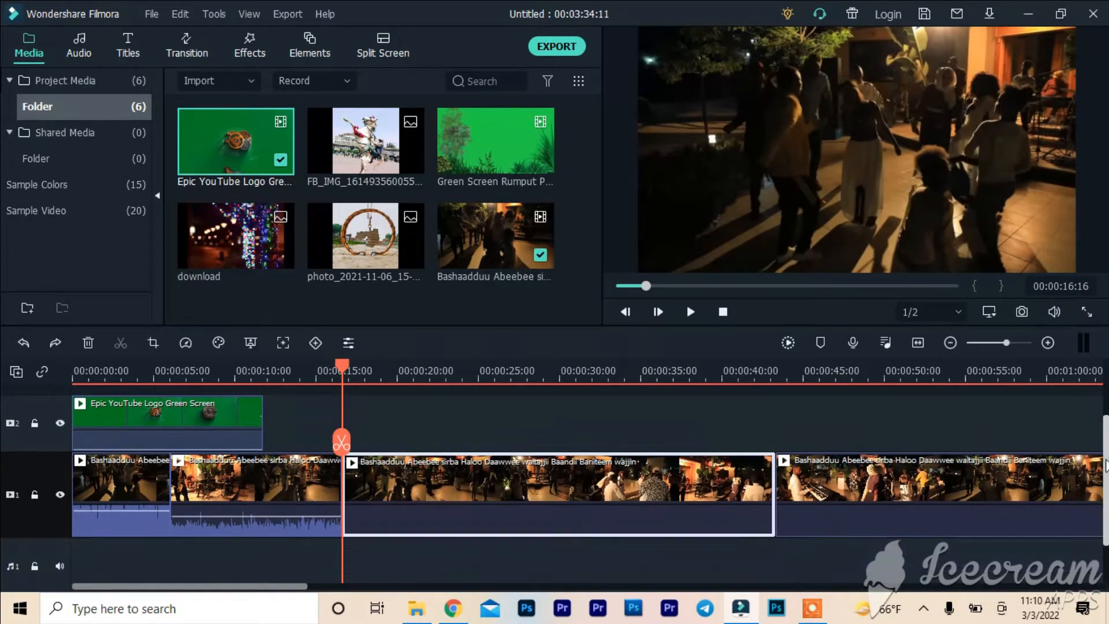
pyautogui.scroll(-2, 1105, 466)
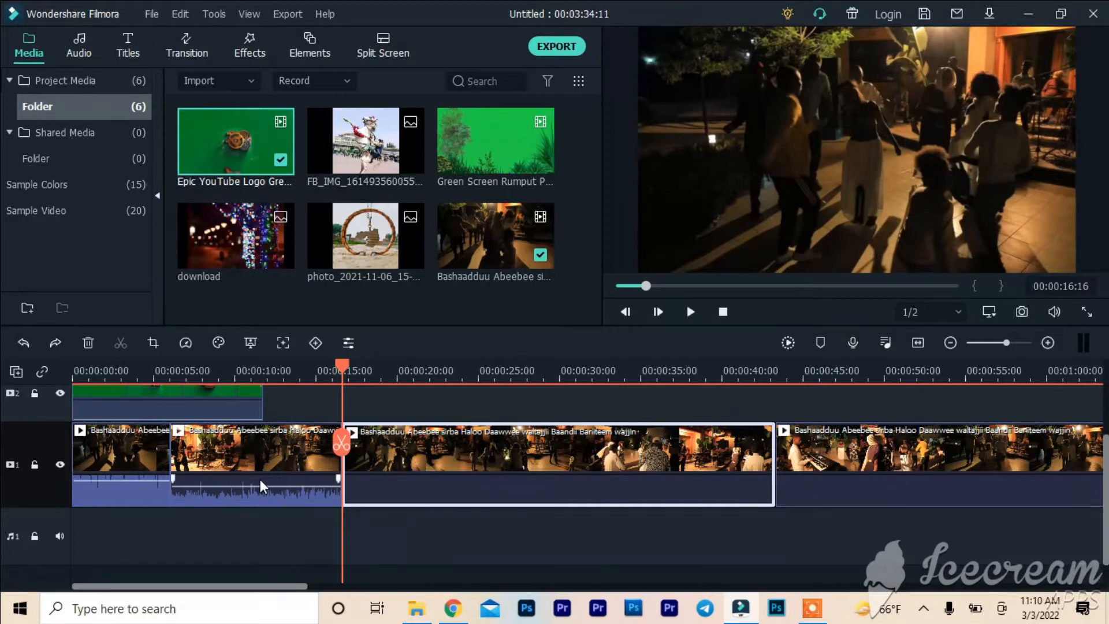
pyautogui.moveTo(260, 484); pyautogui.dragTo(252, 510)
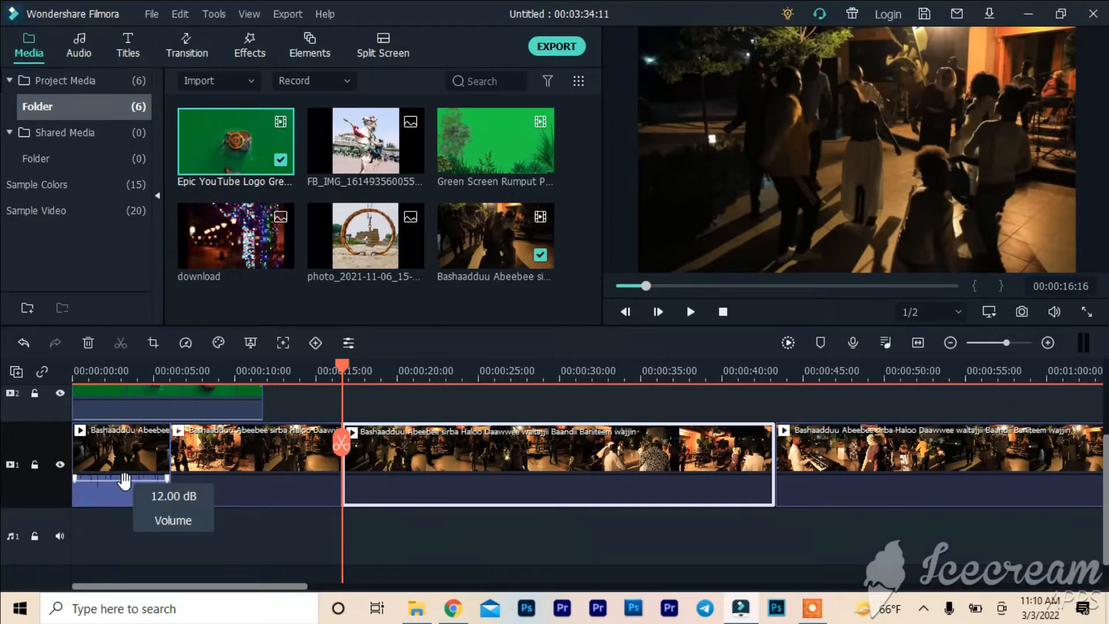
pyautogui.moveTo(124, 479); pyautogui.dragTo(127, 507)
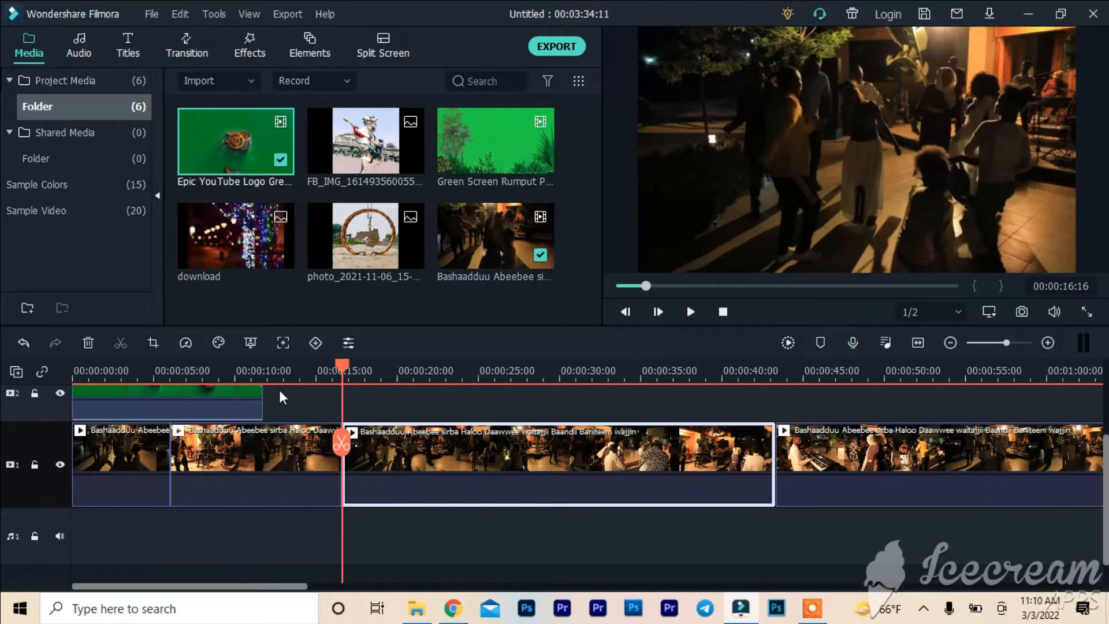
# Return the playhead to the start of the timeline and import the audio file 018Ragada.mp3 from the Desktop.
pyautogui.moveTo(336, 369); pyautogui.dragTo(73, 399)
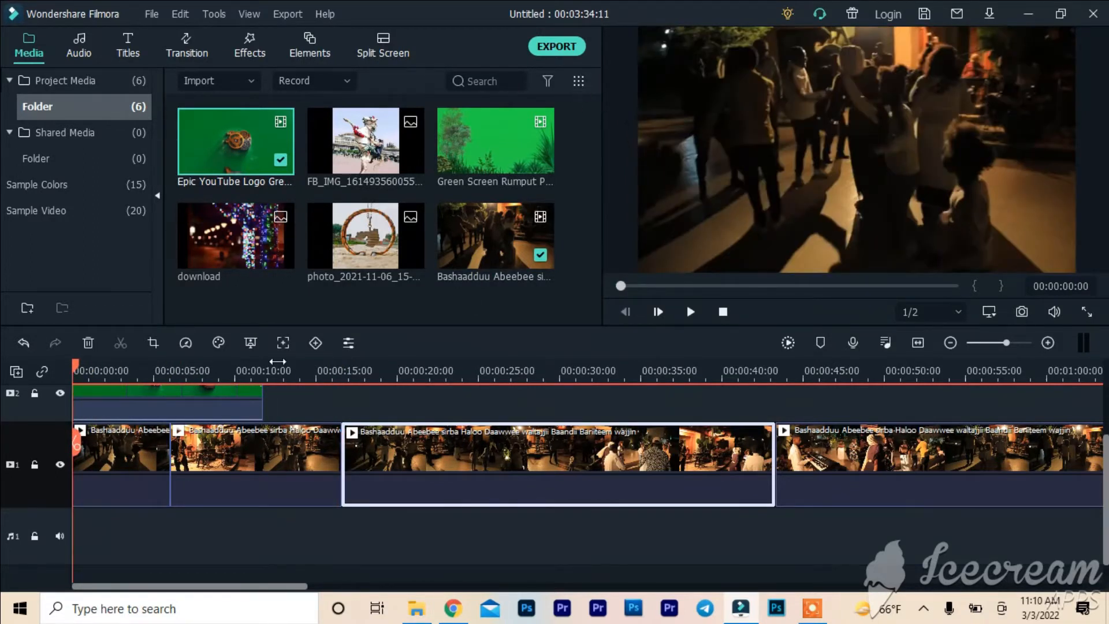
pyautogui.moveTo(342, 242)
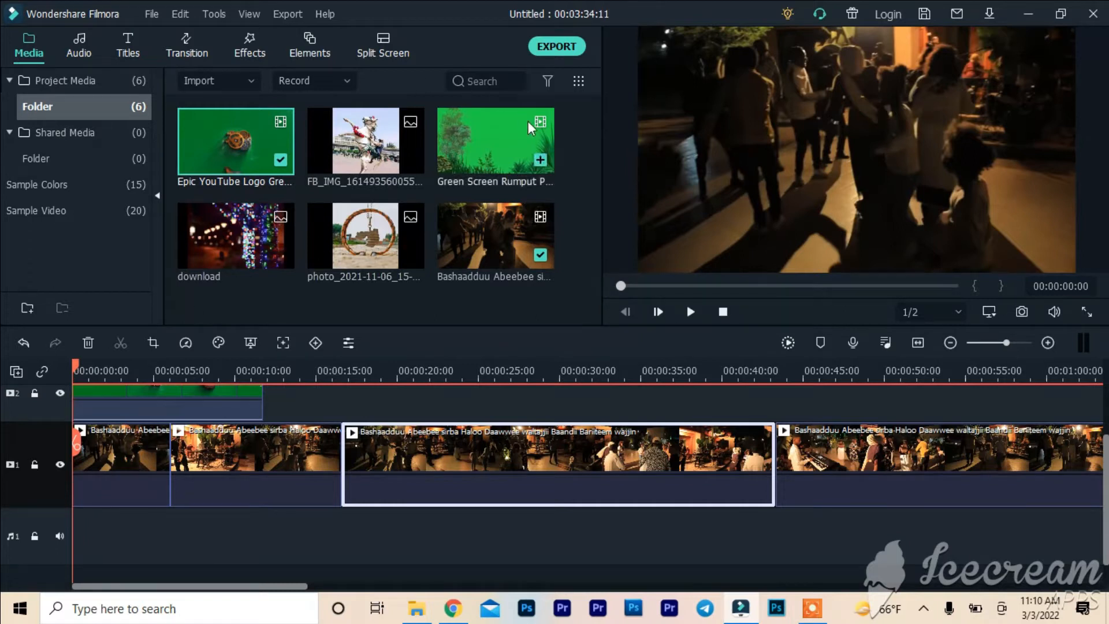
pyautogui.moveTo(527, 258)
pyautogui.rightClick(417, 309)
pyautogui.click(438, 318)
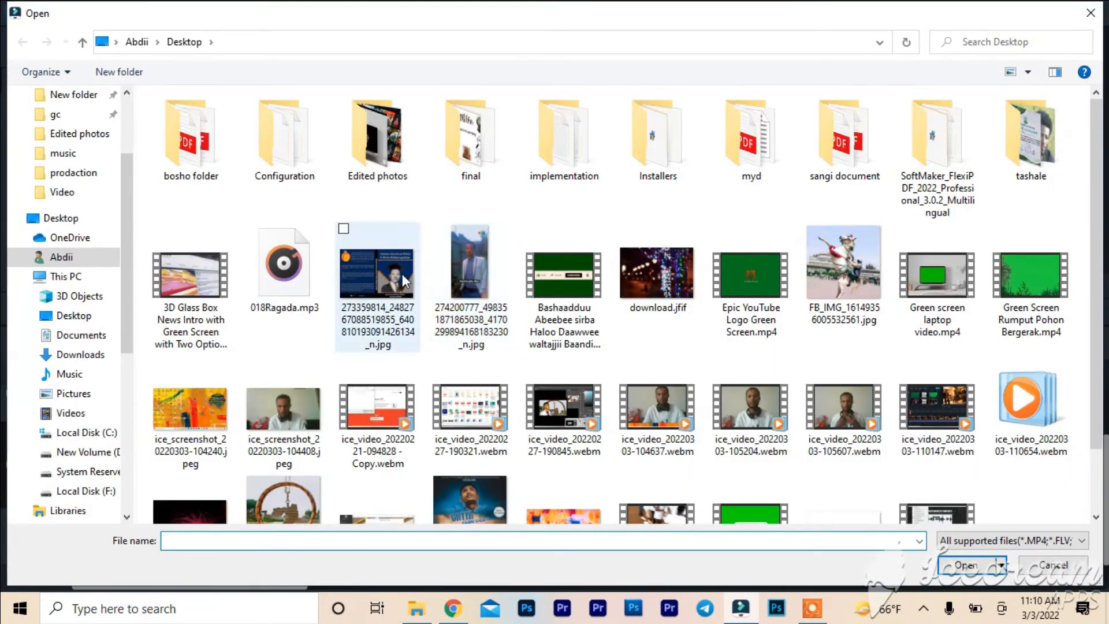
pyautogui.click(51, 220)
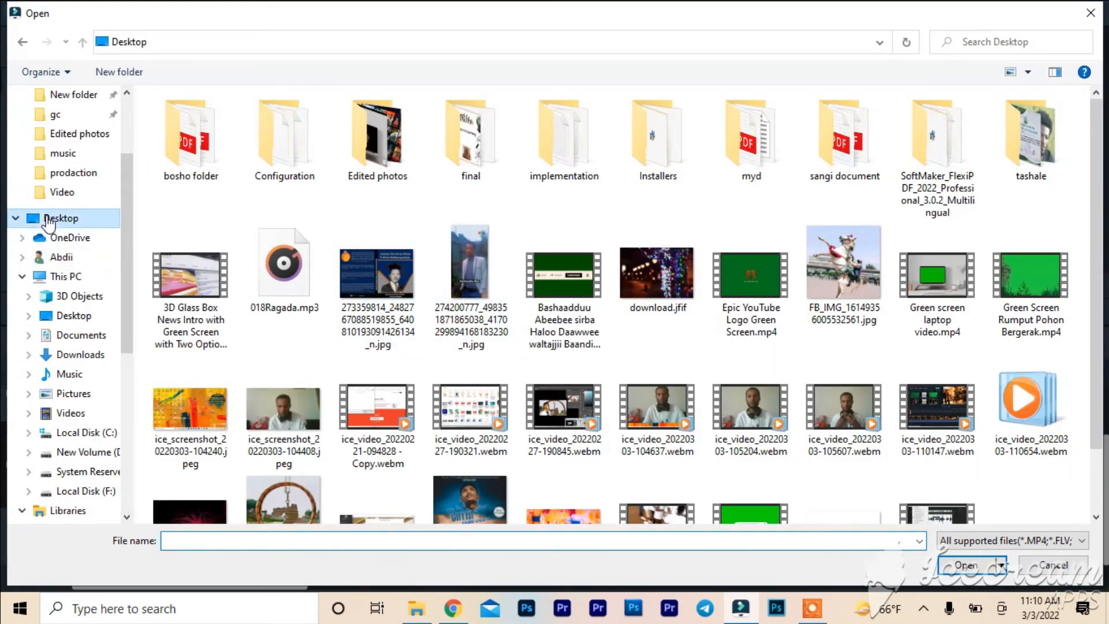
pyautogui.moveTo(1093, 146); pyautogui.dragTo(1093, 194)
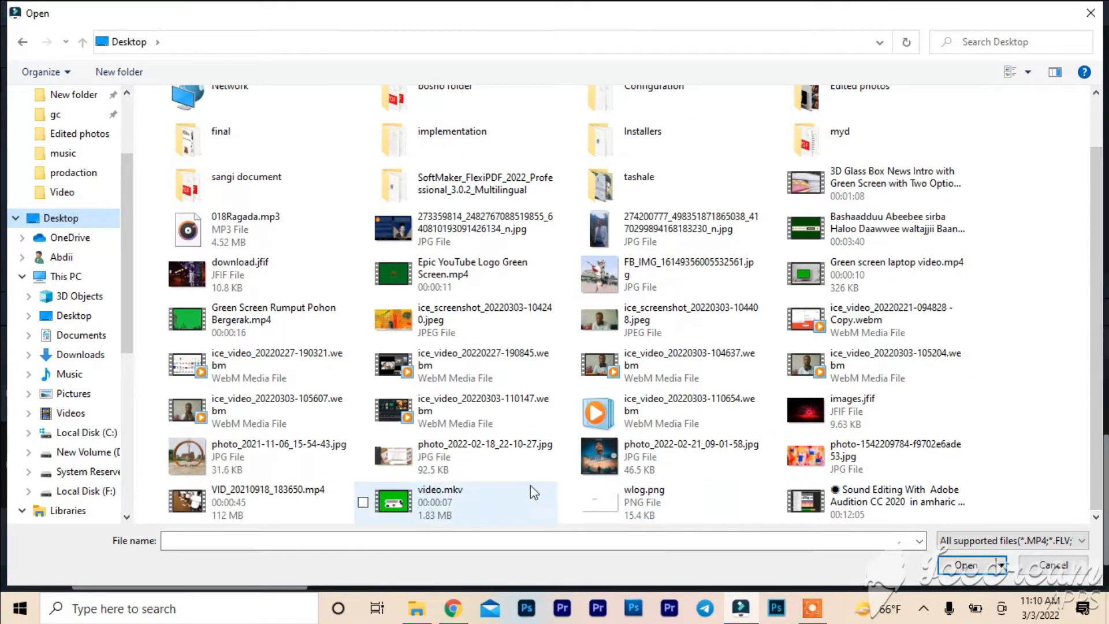
pyautogui.click(217, 234)
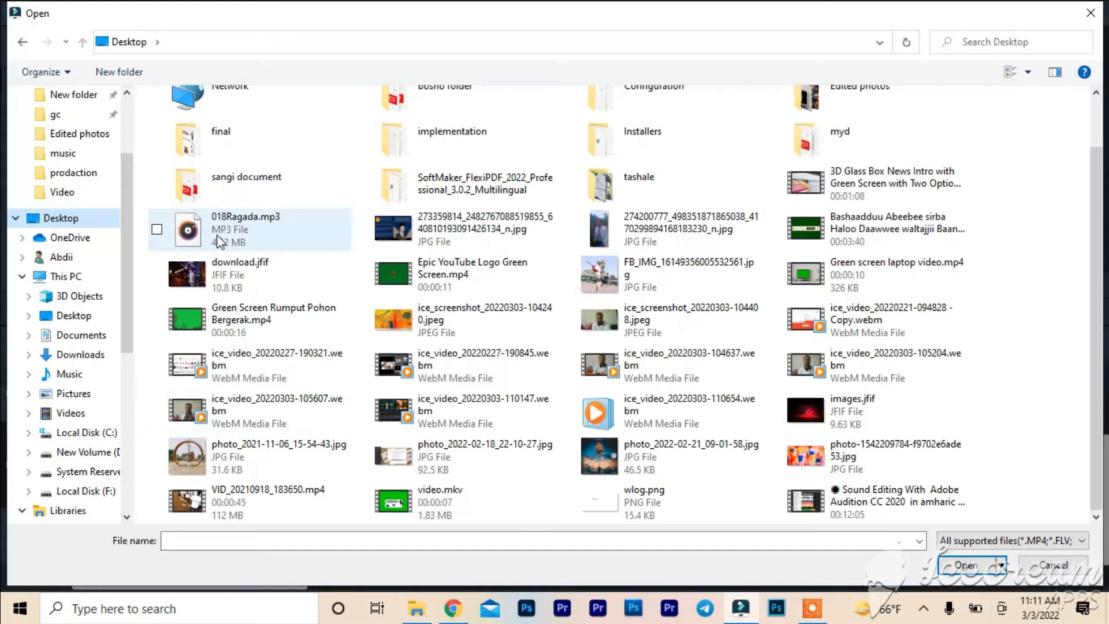
pyautogui.doubleClick(216, 235)
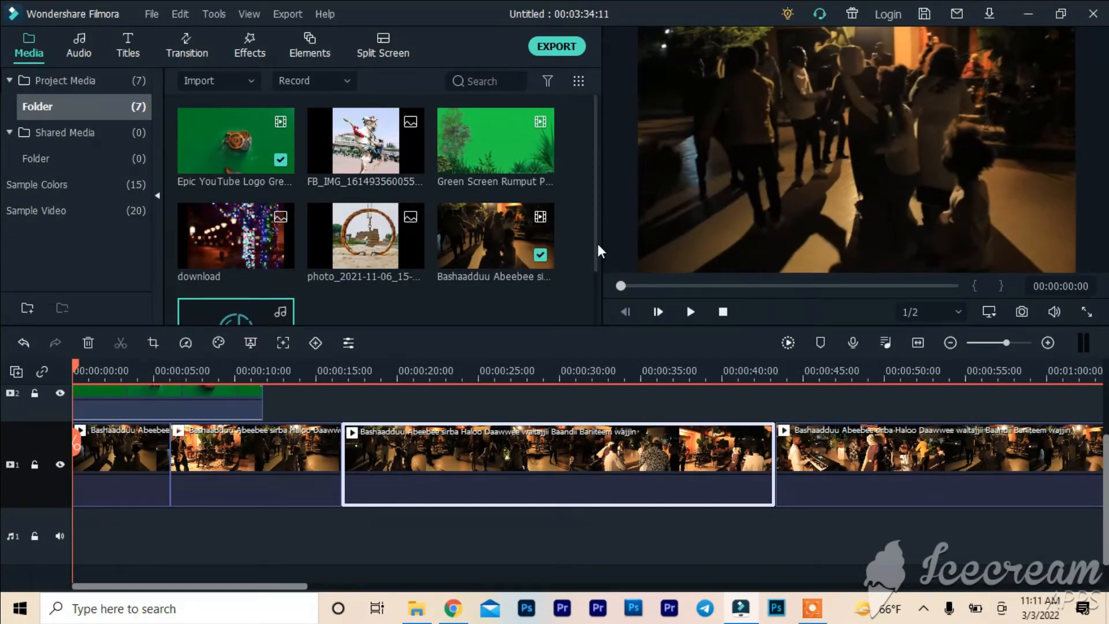
# Place the 018Ragada audio on audio track 1 at the start of the timeline, beneath the music video.
pyautogui.moveTo(595, 272); pyautogui.dragTo(594, 324)
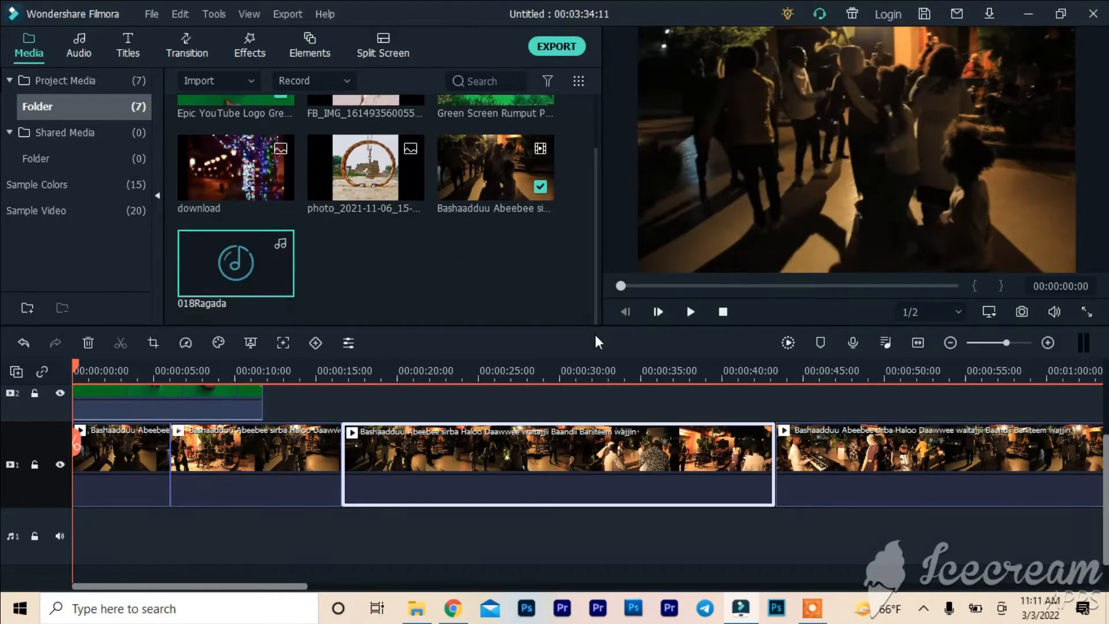
pyautogui.moveTo(829, 613)
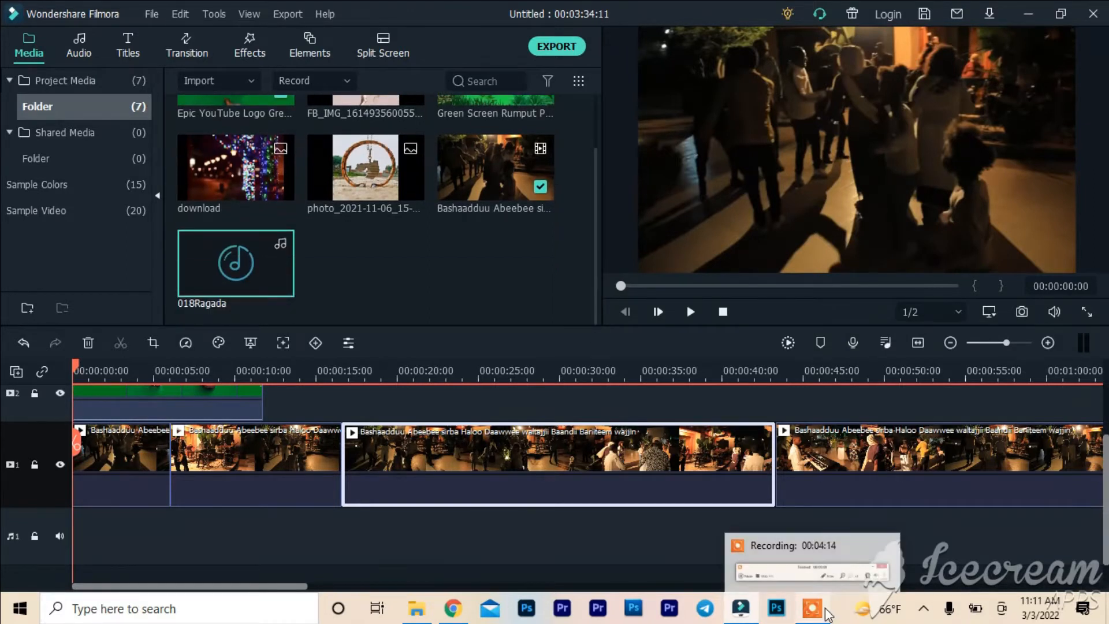
pyautogui.click(789, 565)
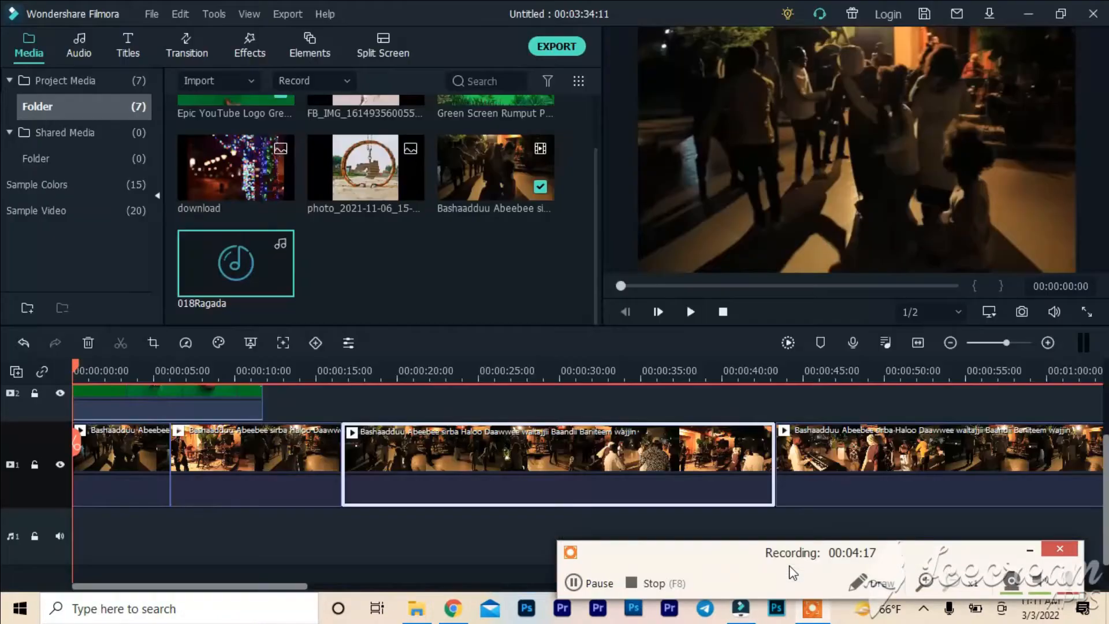
pyautogui.click(458, 551)
pyautogui.moveTo(263, 240); pyautogui.dragTo(54, 493)
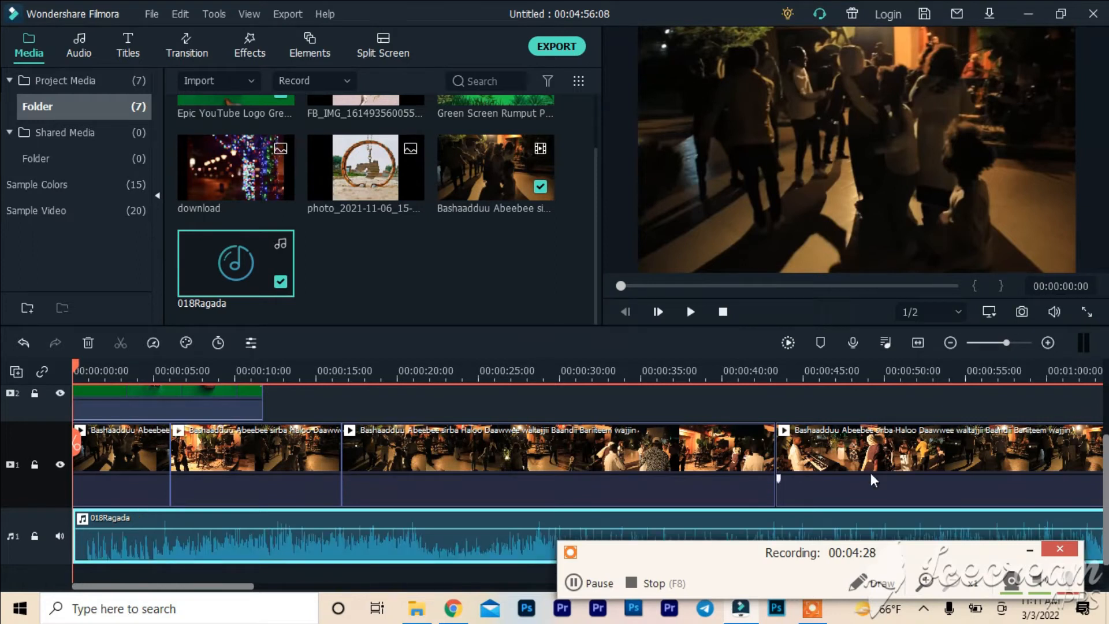
pyautogui.click(1028, 549)
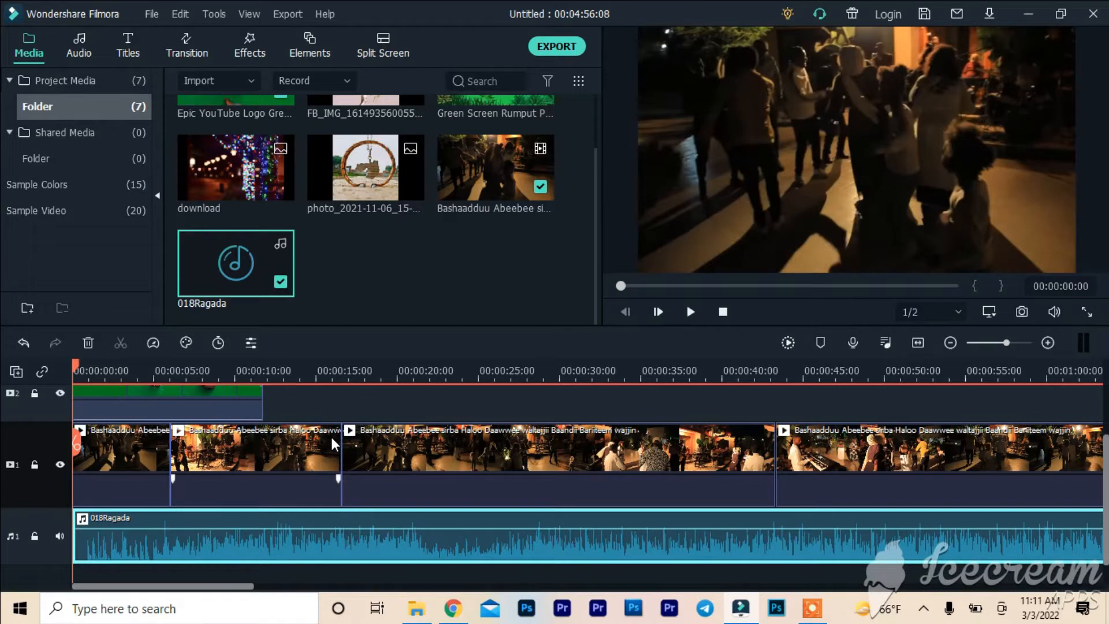
# Play the video with the new music up to 00:00:28:17 and delete the 018Ragada clip from the audio track.
pyautogui.click(686, 318)
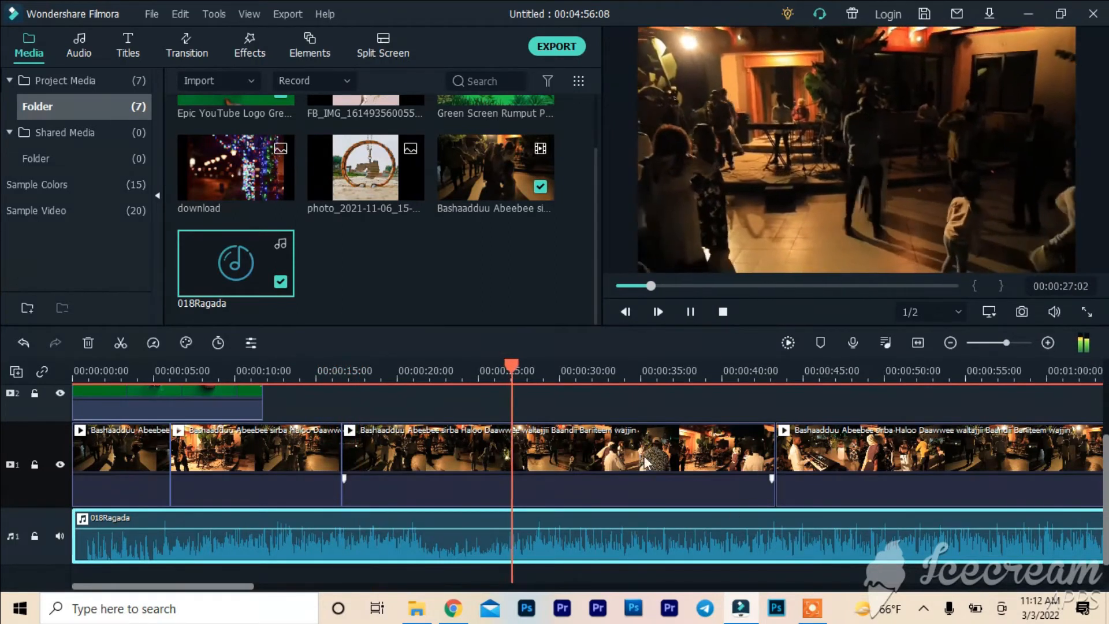
pyautogui.click(685, 312)
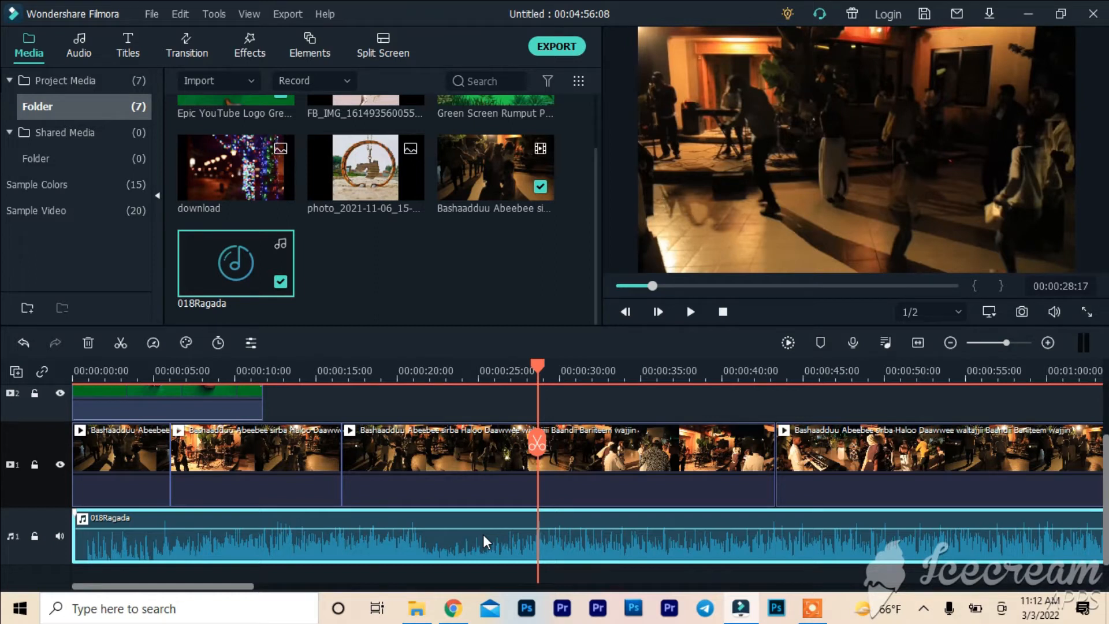
pyautogui.press('Delete')
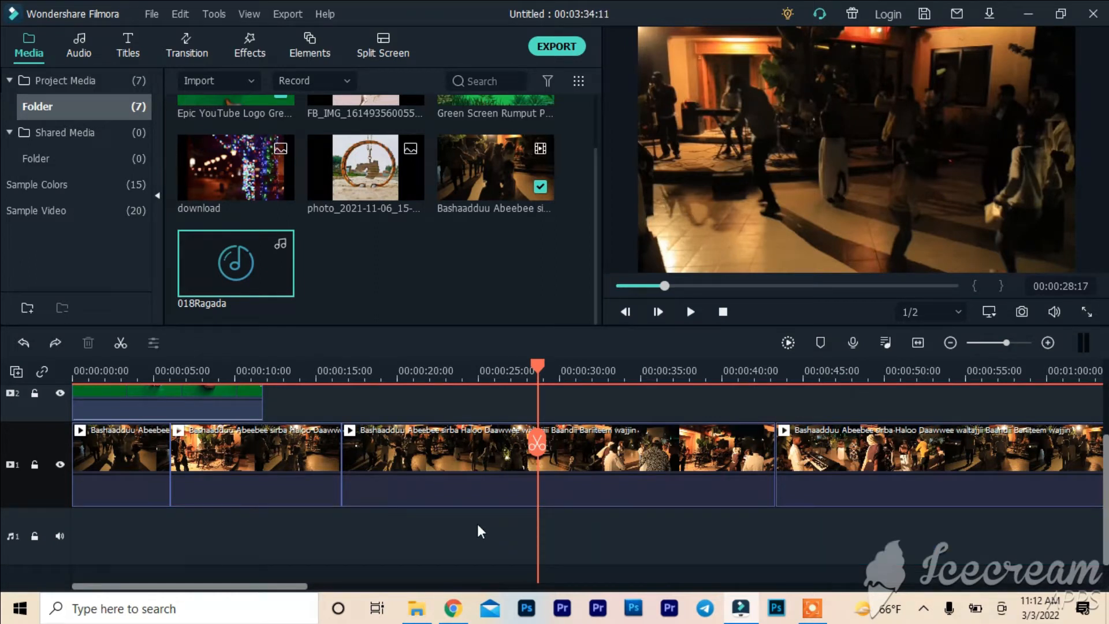
# Undo the audio import, the volume reductions and the music video split, and play the footage from 00:00:28:17.
pyautogui.click(449, 486)
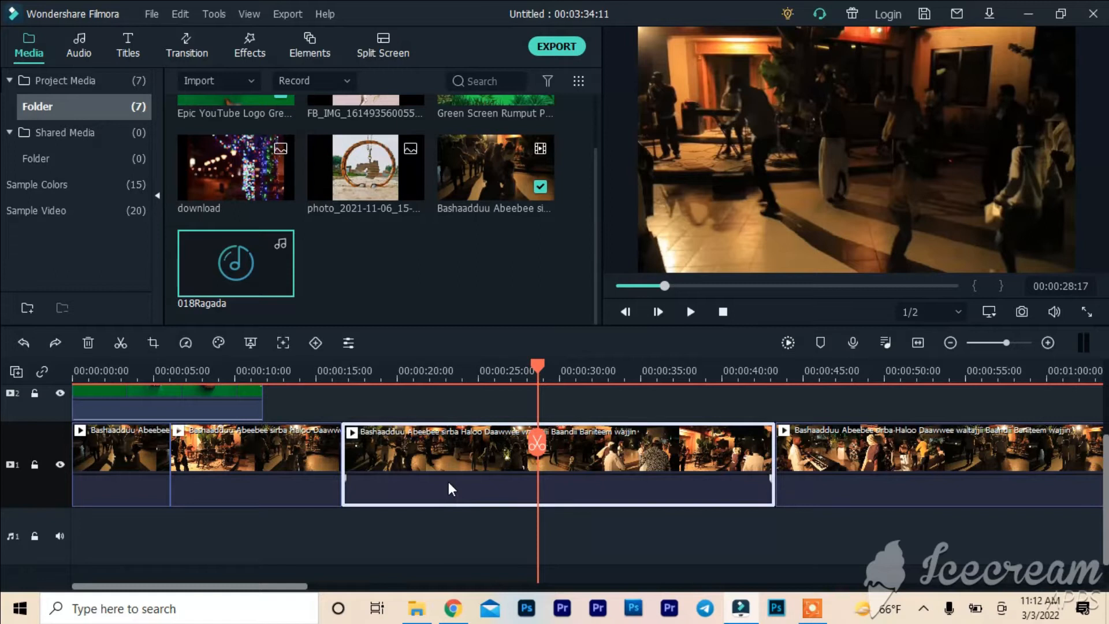
pyautogui.click(444, 568)
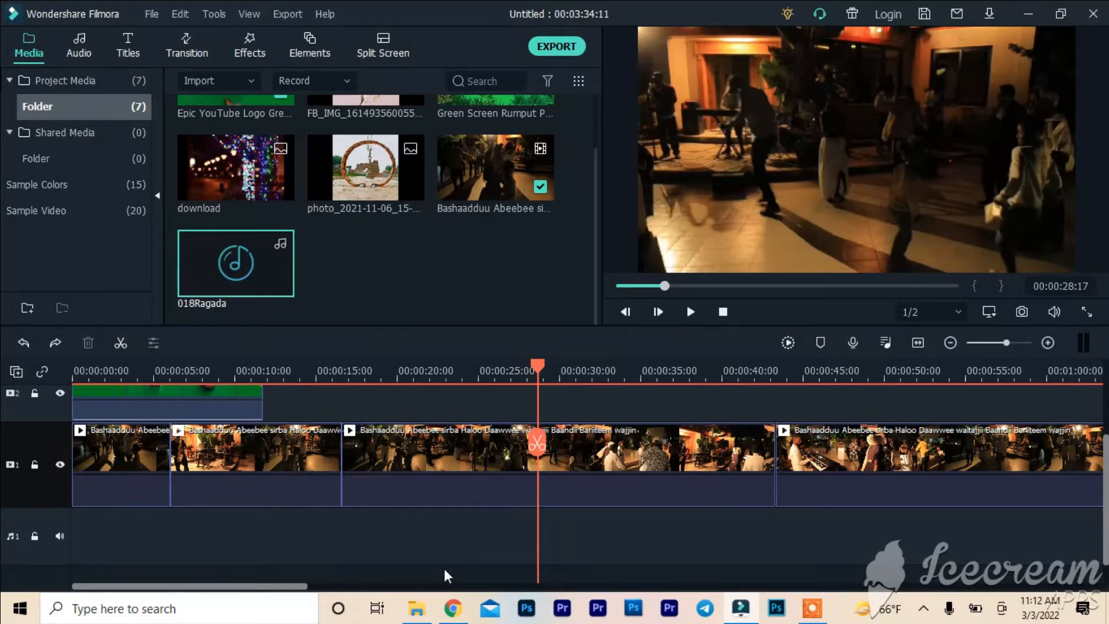
pyautogui.hotkey('ctrl', 'z')
pyautogui.hotkey('ctrl', 'z')
pyautogui.hotkey('ctrl', 'z')
pyautogui.hotkey('ctrl', 'z')
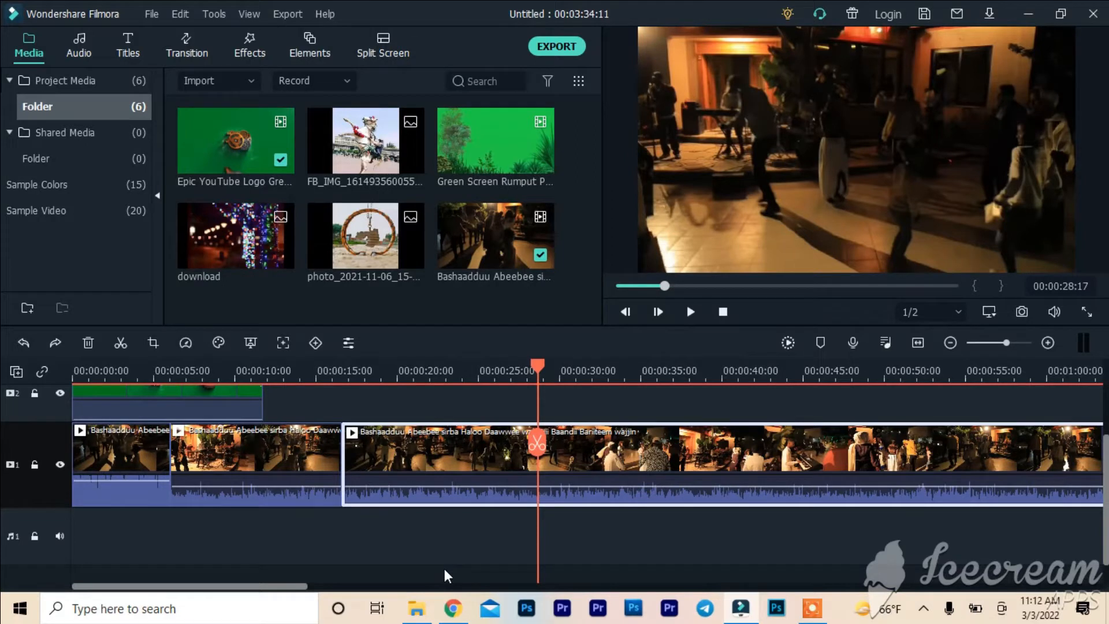
pyautogui.click(695, 316)
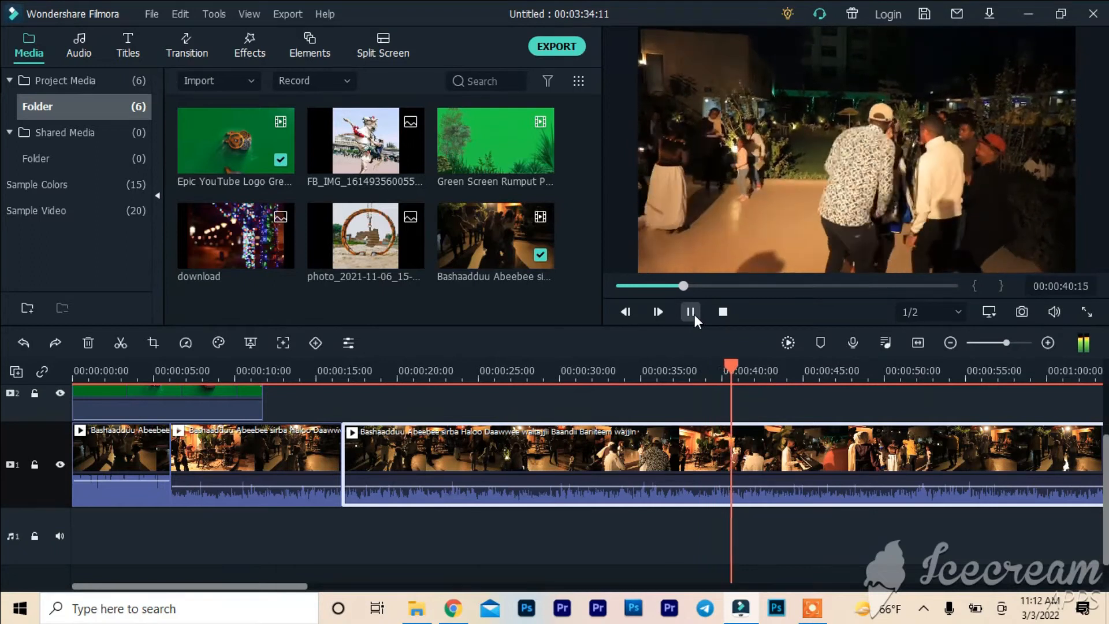
pyautogui.click(690, 312)
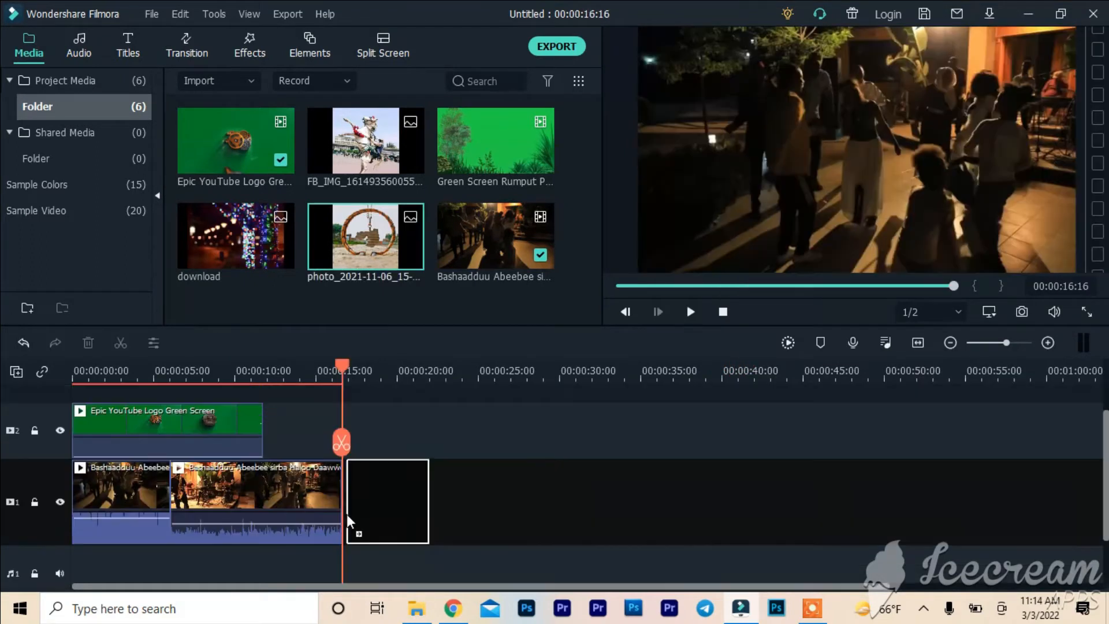
# Add the photo_2021-11-06 picture after the second music video segment at 00:00:16:16, widen it and centre it horizontally in the preview.
pyautogui.moveTo(346, 514); pyautogui.dragTo(343, 520)
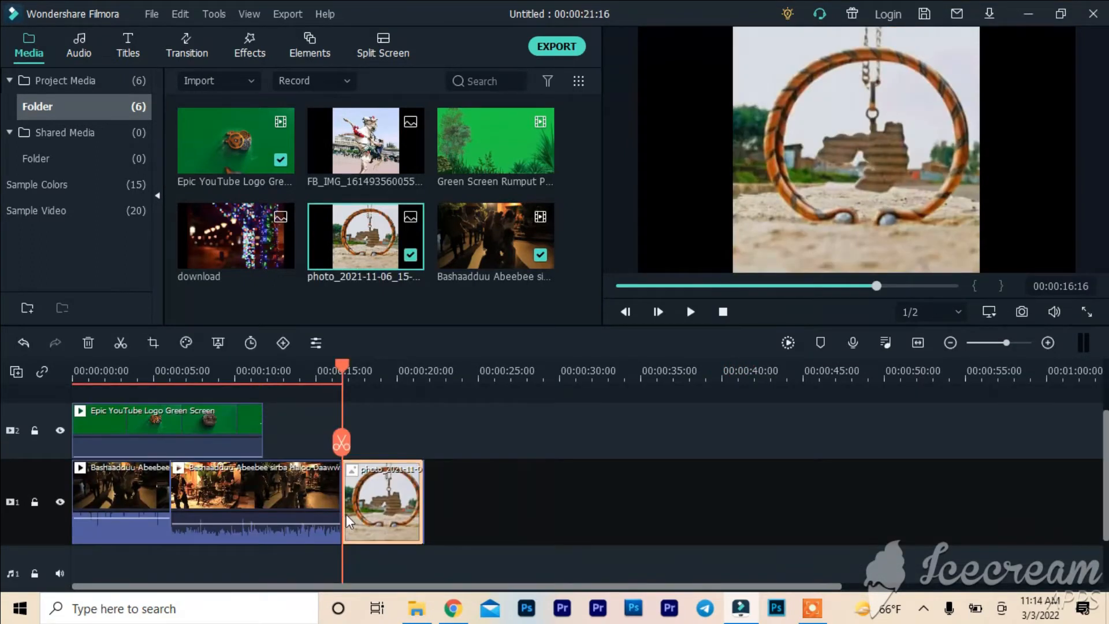
pyautogui.click(807, 169)
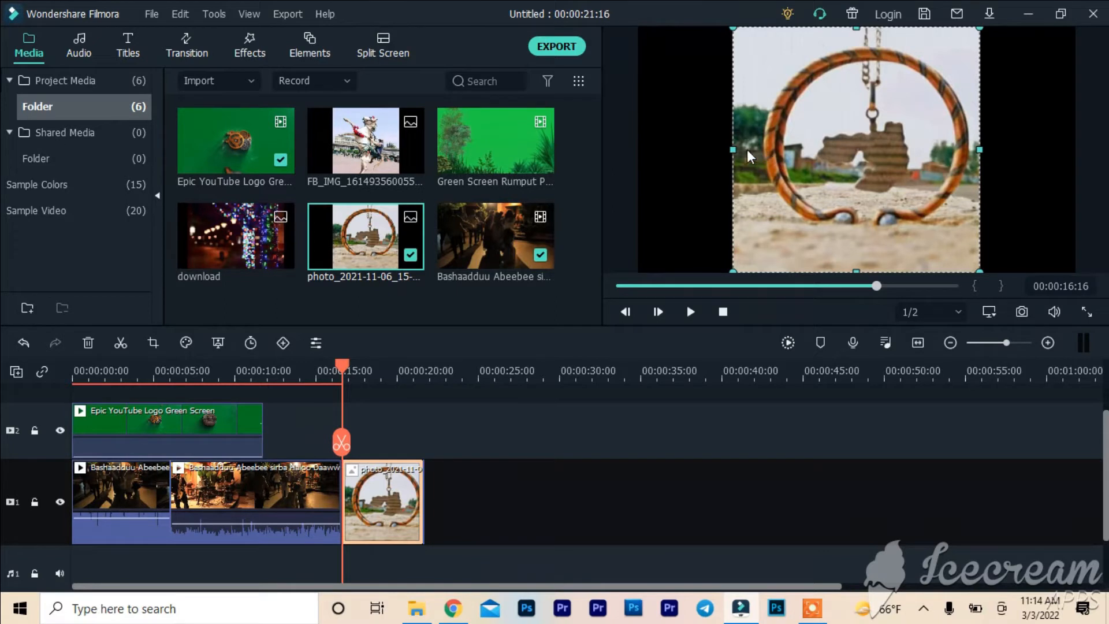
pyautogui.moveTo(734, 148); pyautogui.dragTo(644, 150)
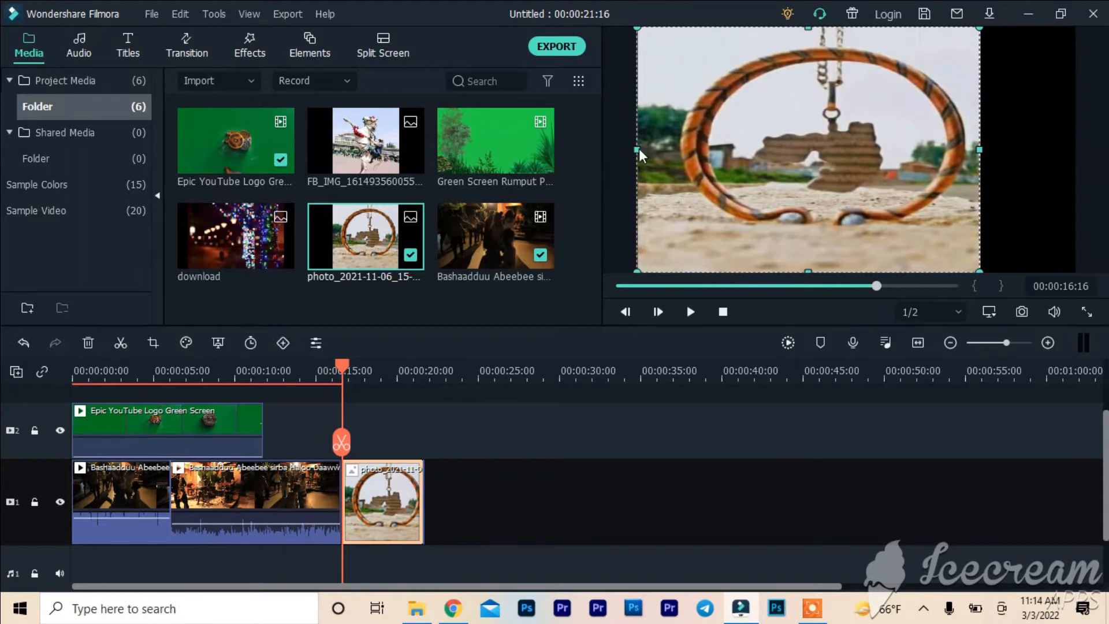
pyautogui.moveTo(982, 149); pyautogui.dragTo(954, 156)
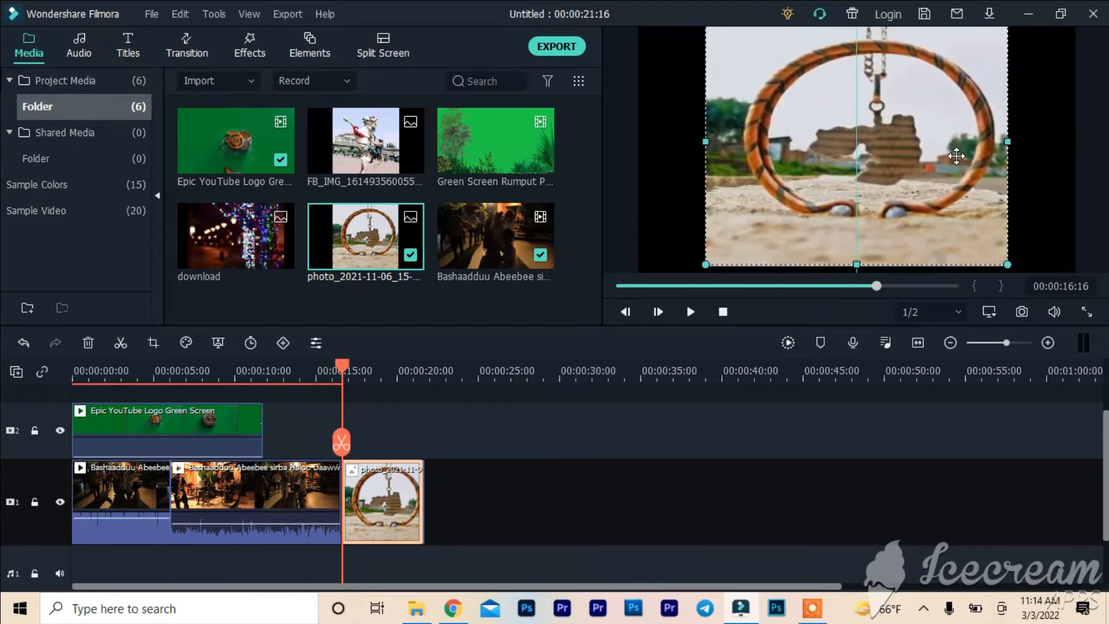
pyautogui.click(660, 176)
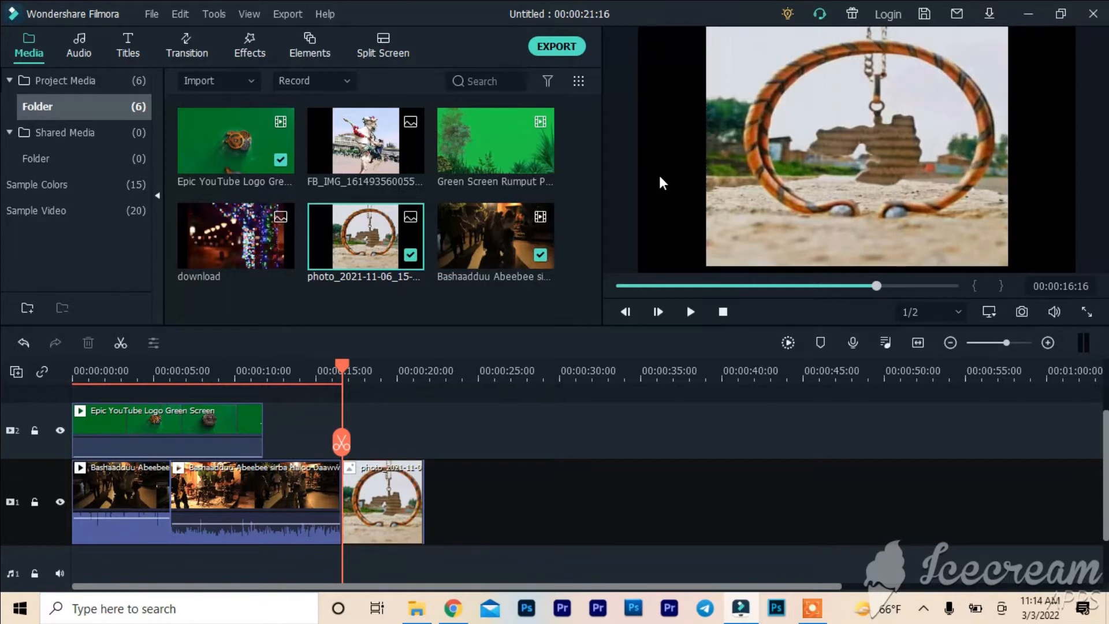
# Browse the elements and transitions libraries, and open the Filters category of the included effects.
pyautogui.click(304, 43)
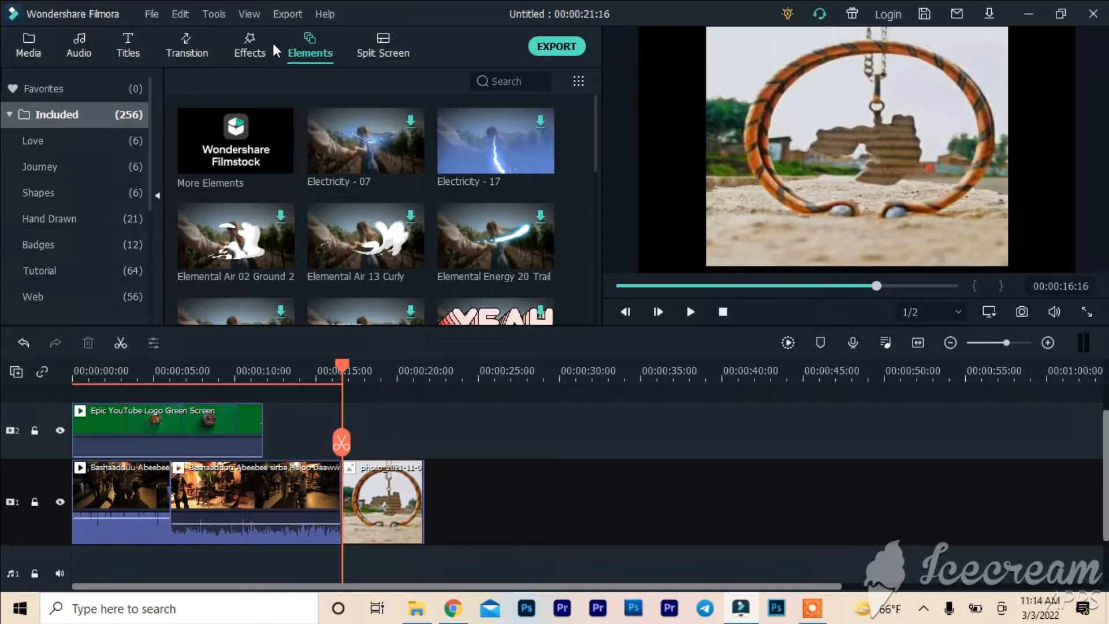
pyautogui.click(236, 42)
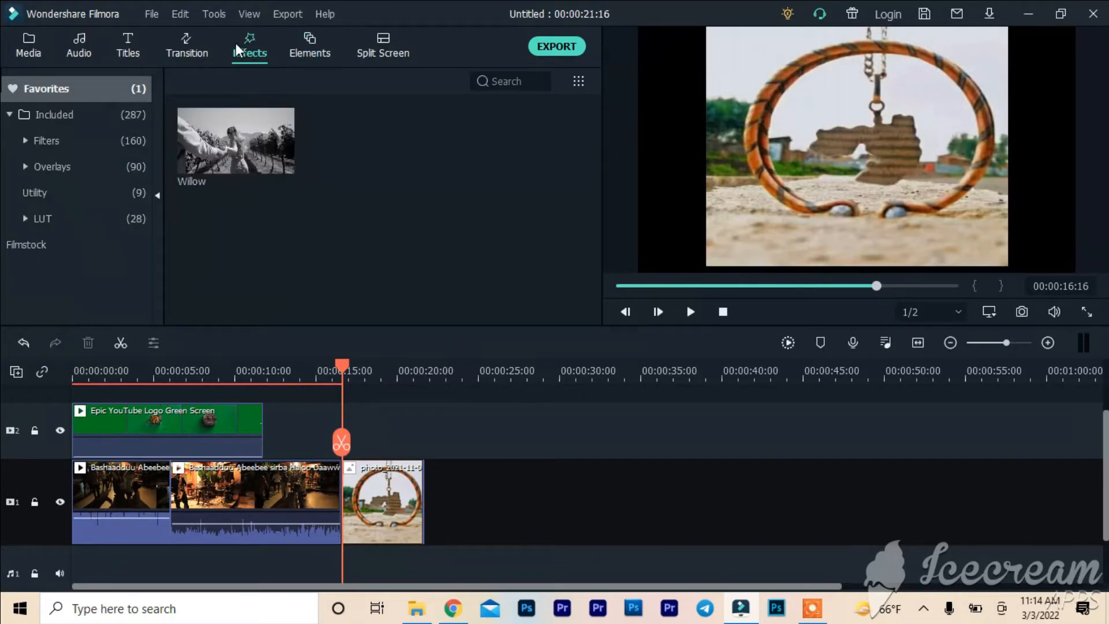
pyautogui.click(201, 42)
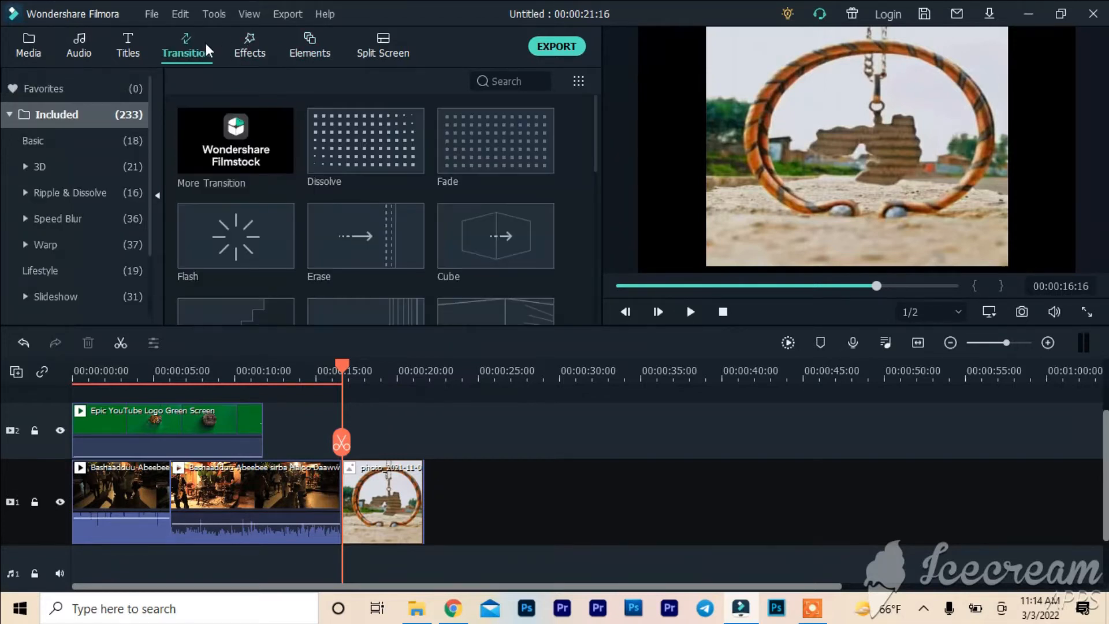
pyautogui.click(241, 44)
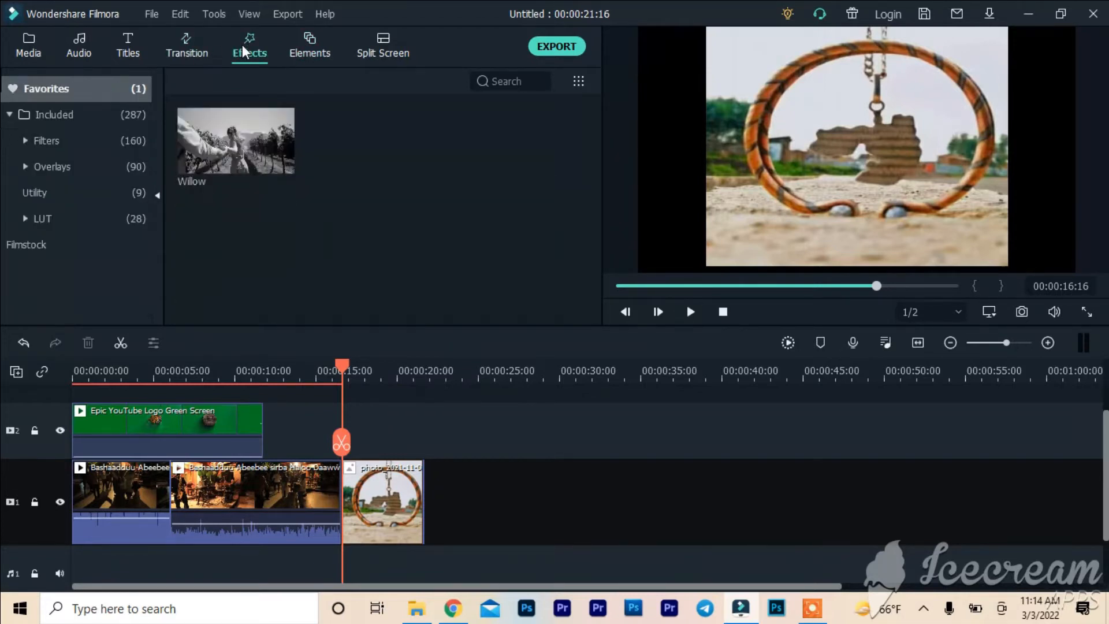
pyautogui.click(111, 116)
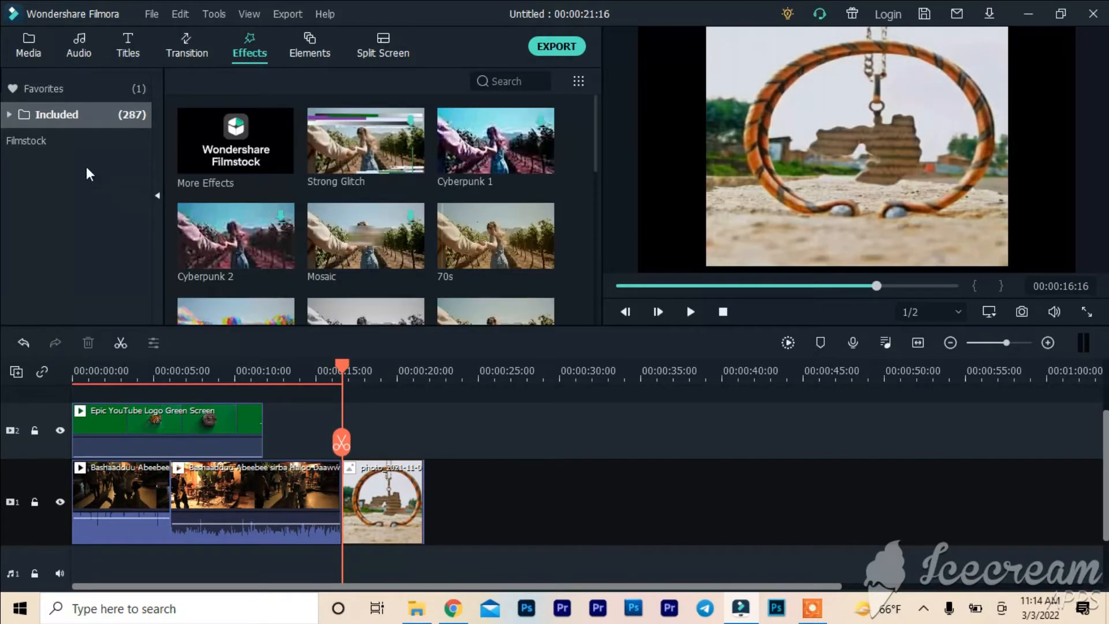
pyautogui.click(87, 124)
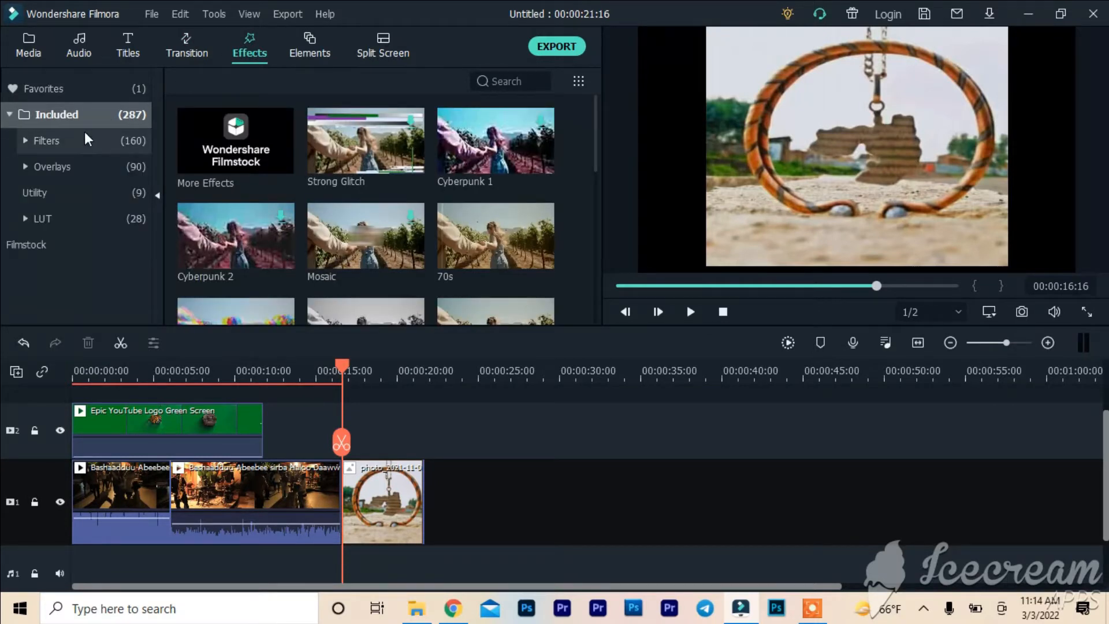
pyautogui.click(90, 141)
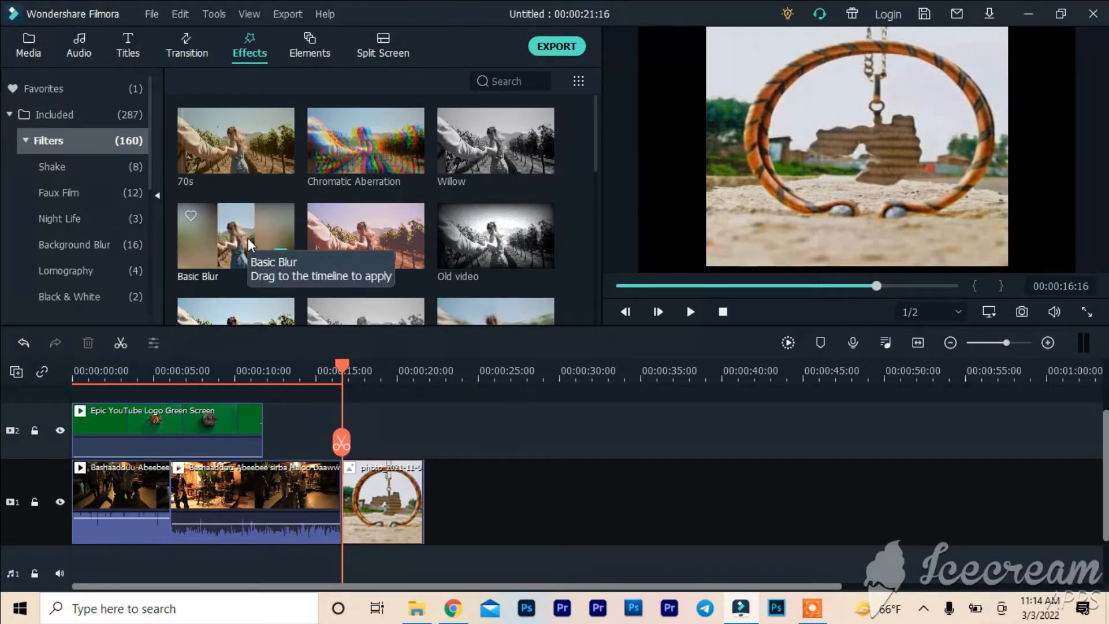
# Narrow the photo_2021-11-06 picture in the preview, centre it horizontally with black margins on both sides, and accept the change.
pyautogui.doubleClick(730, 153)
pyautogui.moveTo(702, 146); pyautogui.dragTo(766, 151)
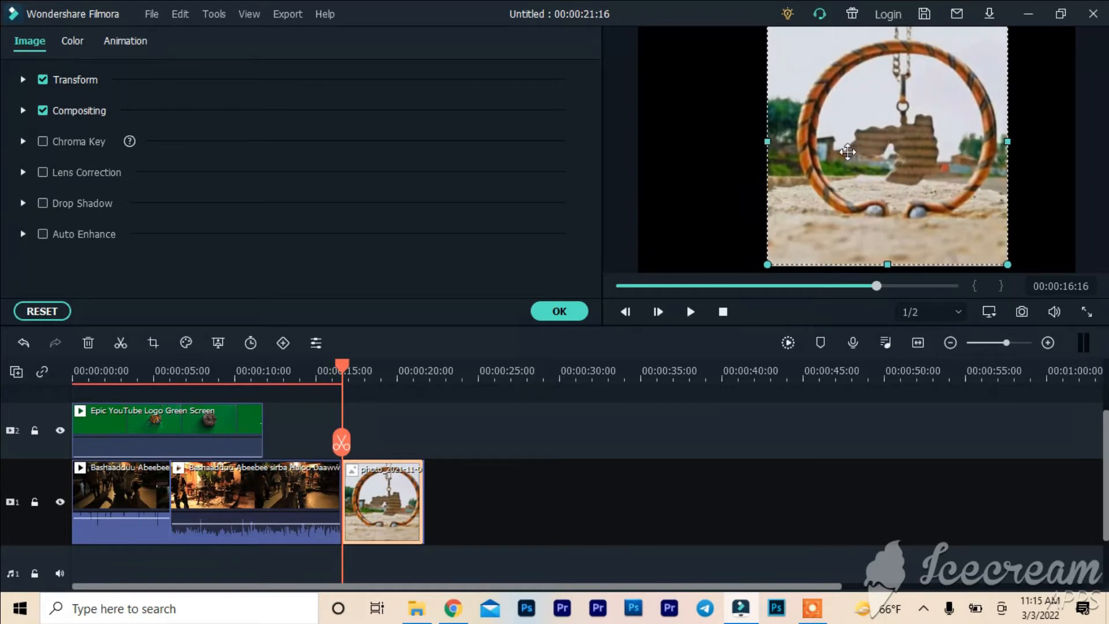
pyautogui.moveTo(847, 151); pyautogui.dragTo(835, 153)
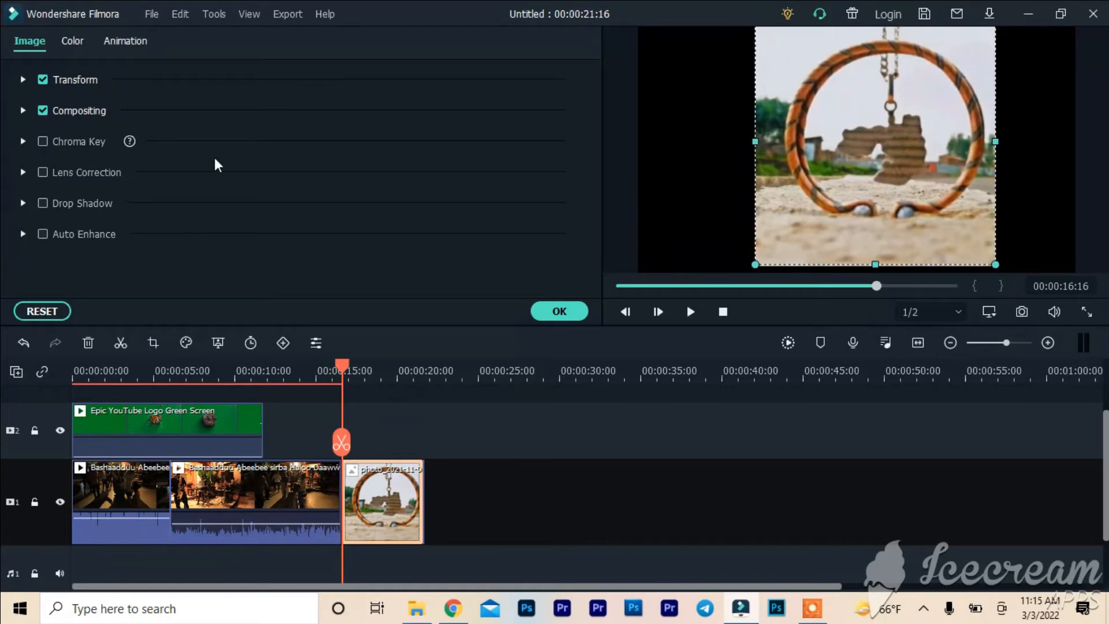
pyautogui.click(555, 312)
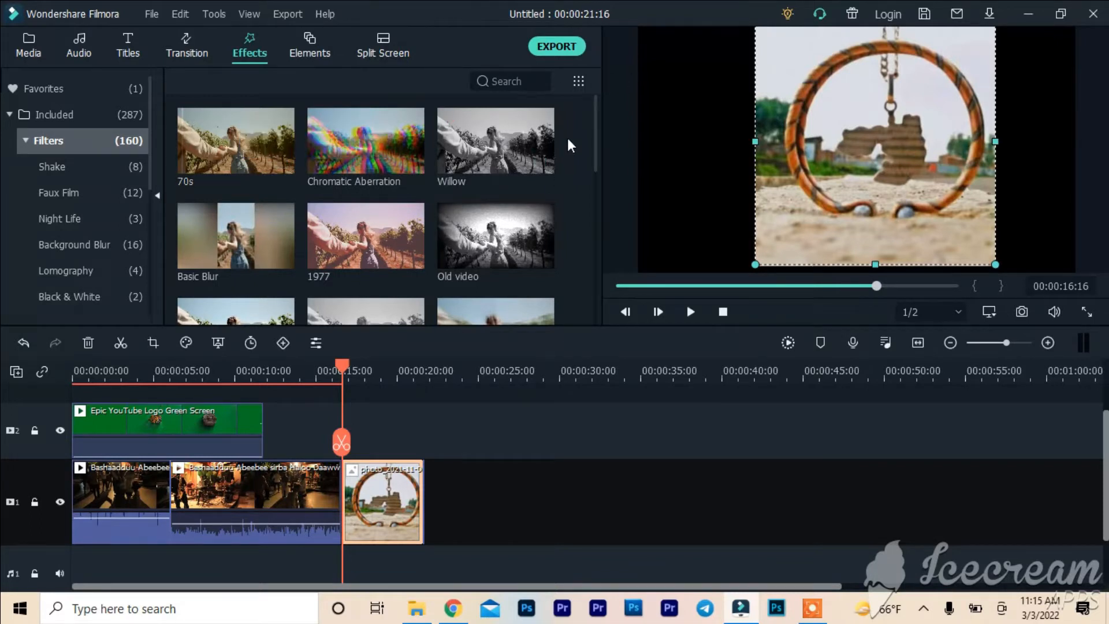
# Preview the Basic Blur filter and place it on video track 2 above the photo clip.
pyautogui.moveTo(595, 147)
pyautogui.mouseDown()
pyautogui.moveTo(593, 177)
pyautogui.moveTo(594, 154)
pyautogui.mouseUp()
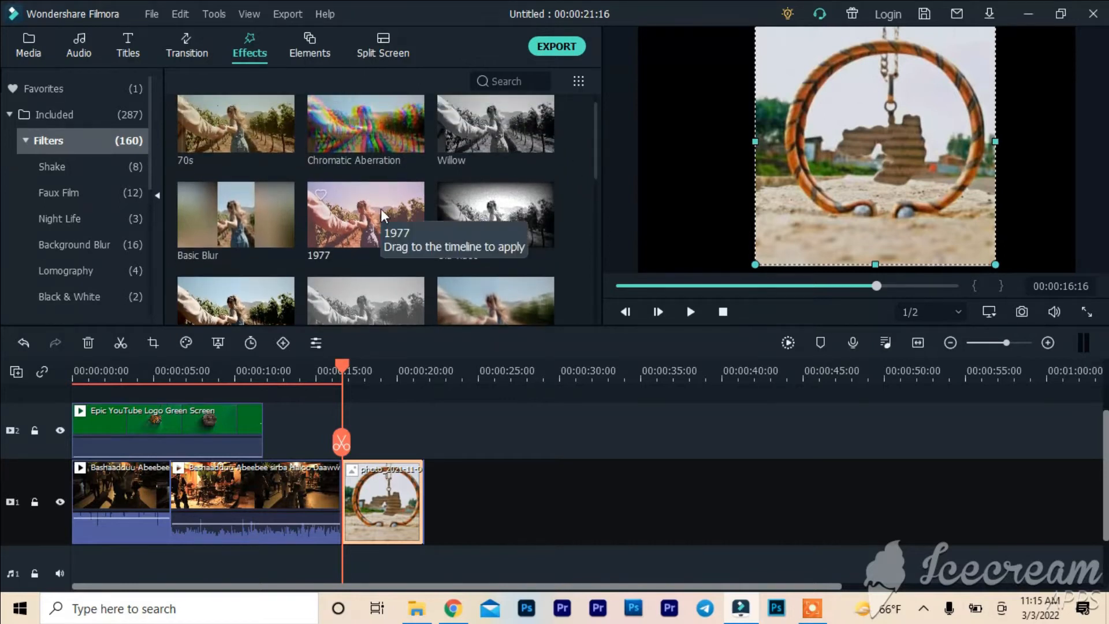
pyautogui.click(229, 216)
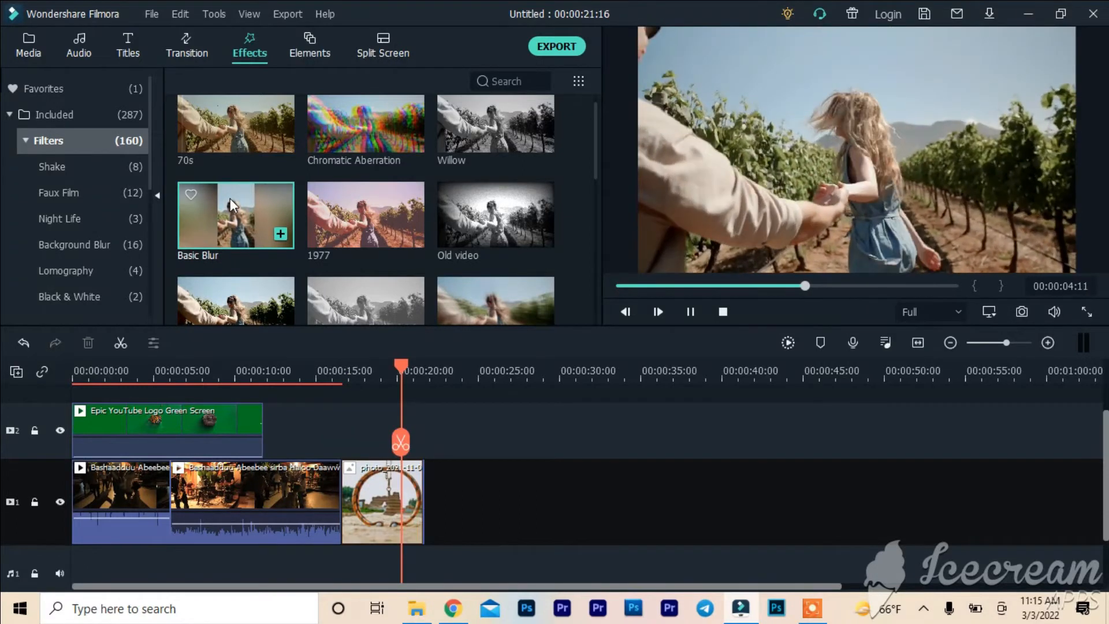
pyautogui.moveTo(230, 199); pyautogui.dragTo(340, 426)
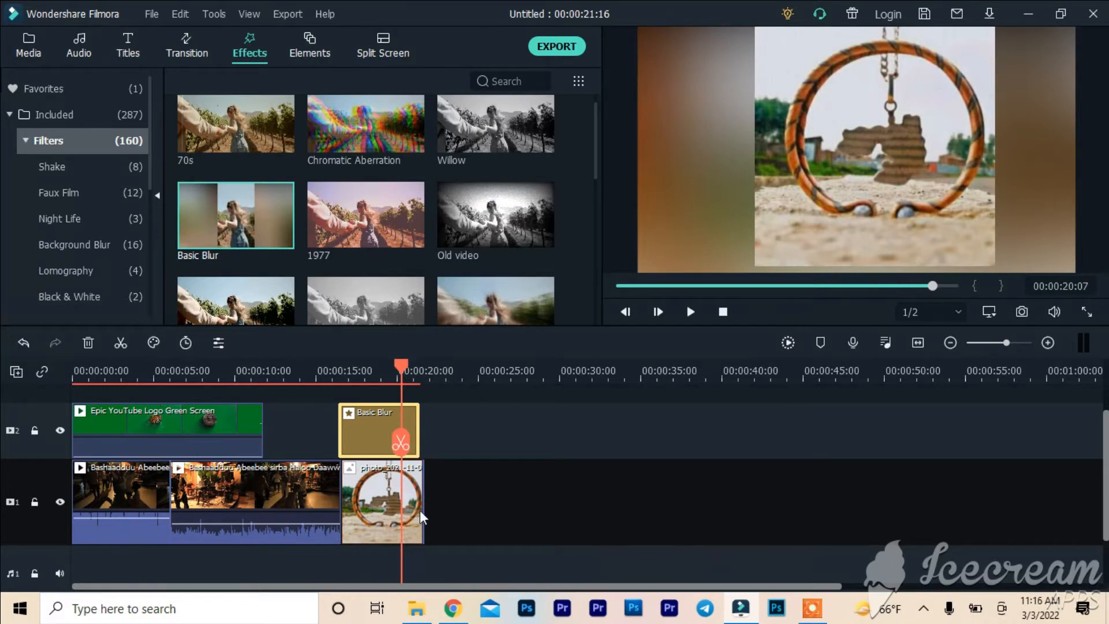
# Apply the default Pan & Zoom zoom-in at a 1:1 ratio to the photo clip and play the result.
pyautogui.rightClick(376, 504)
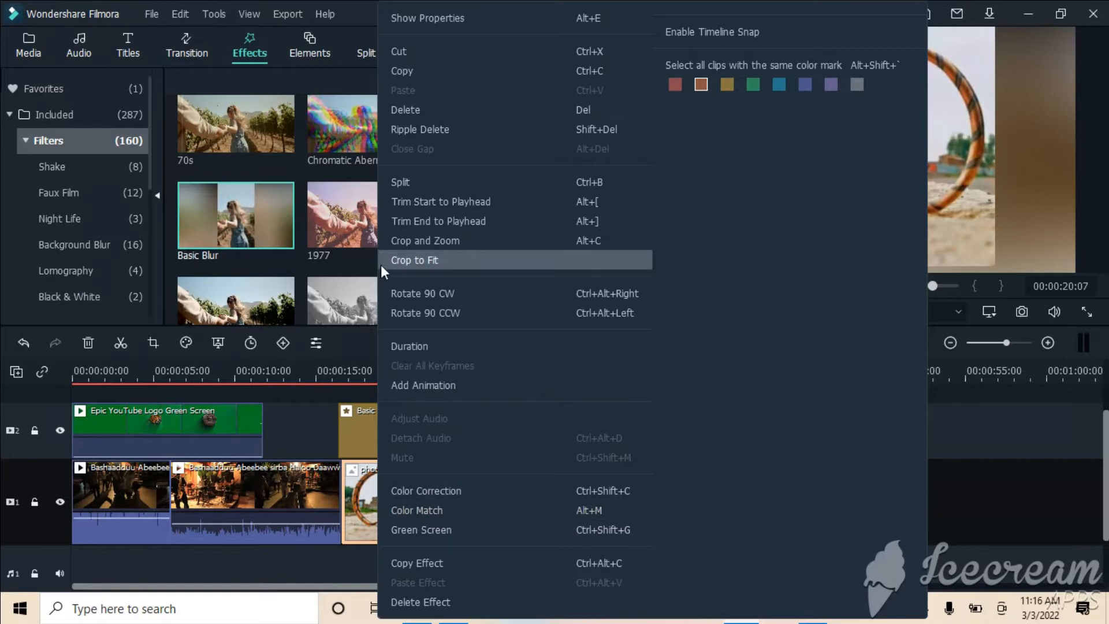
pyautogui.click(403, 237)
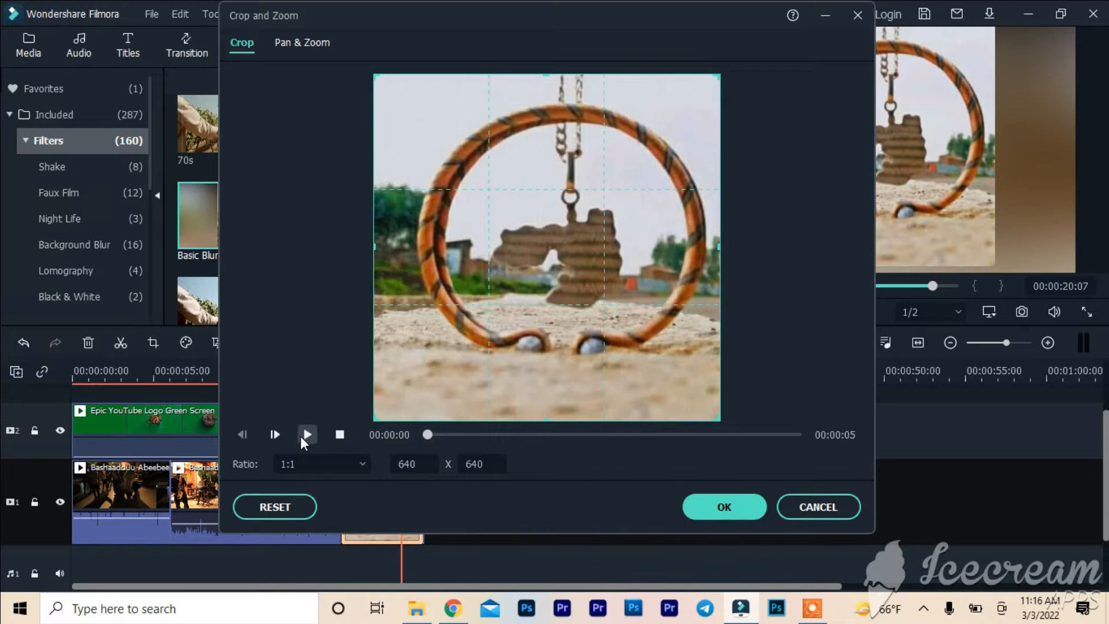
pyautogui.click(306, 435)
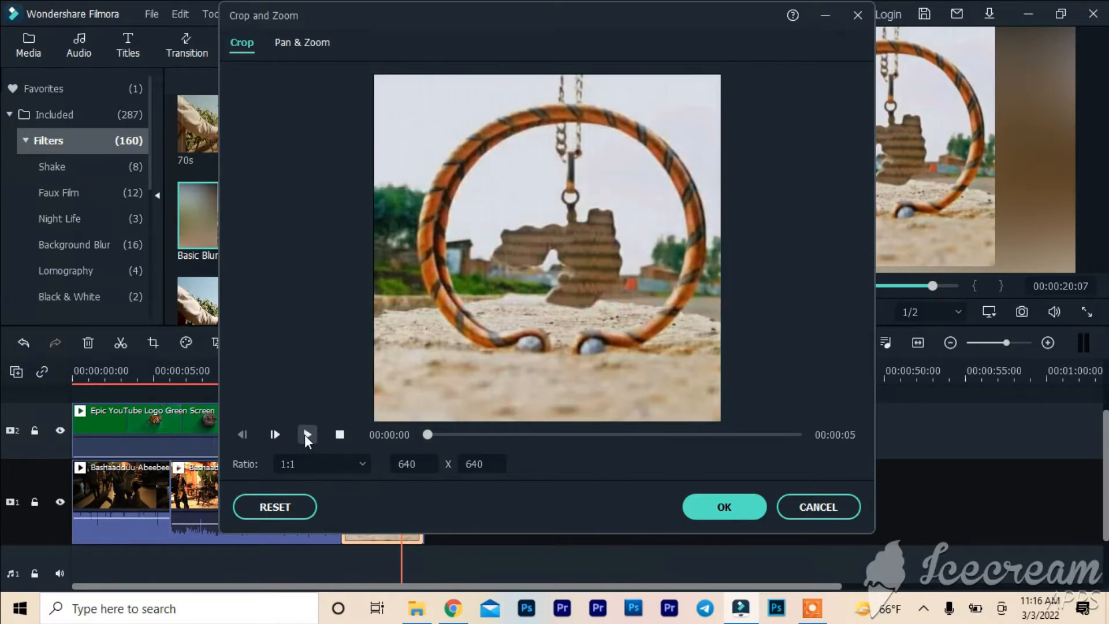
pyautogui.click(310, 47)
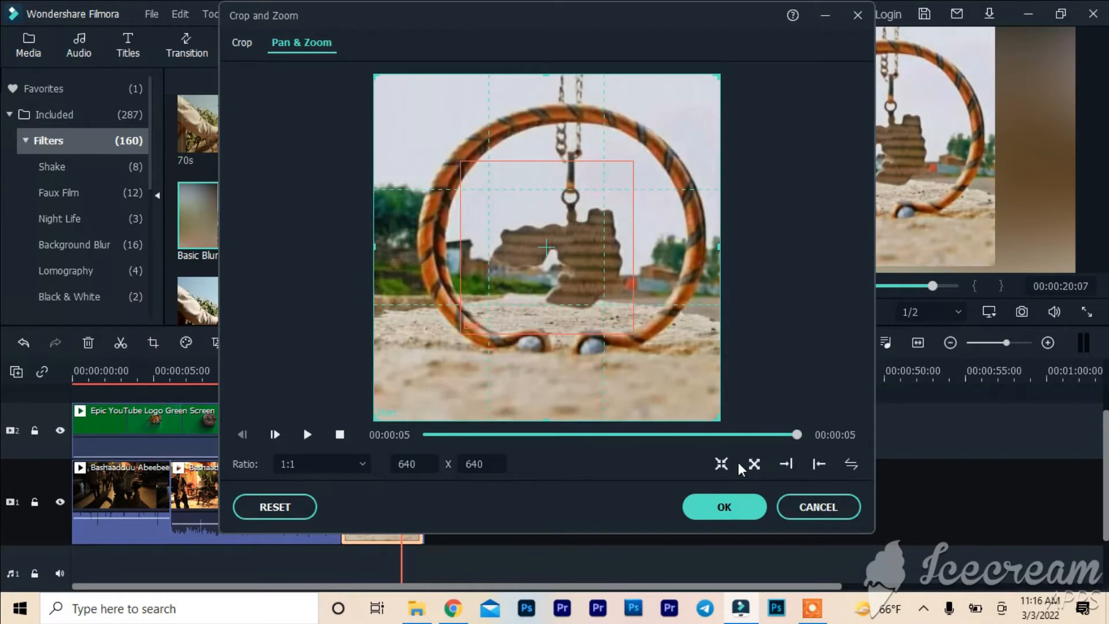
pyautogui.click(719, 508)
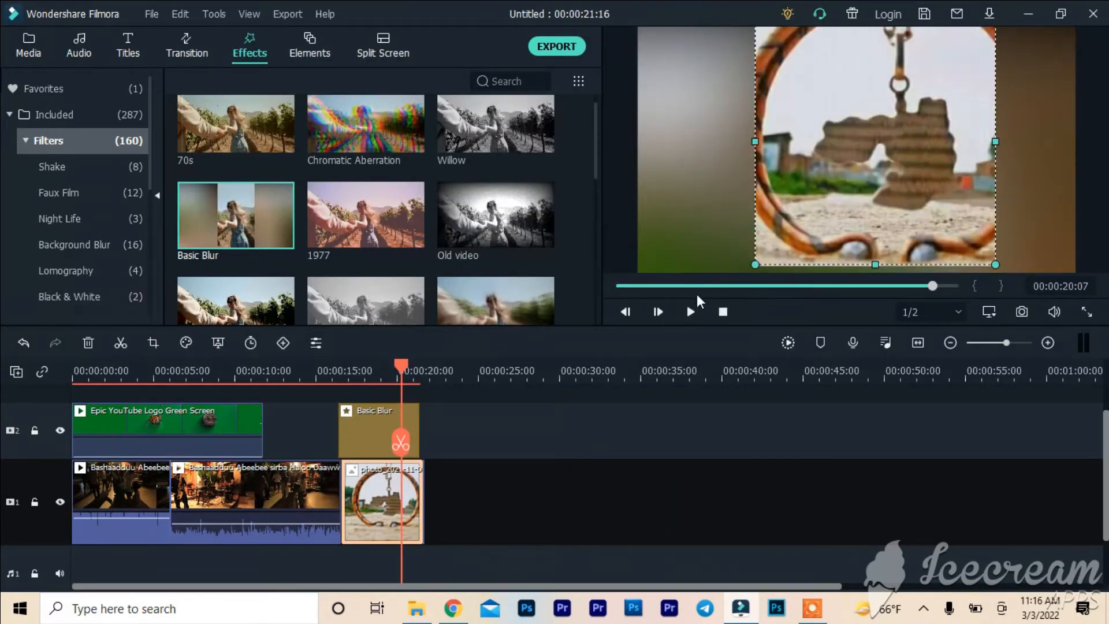
pyautogui.click(691, 312)
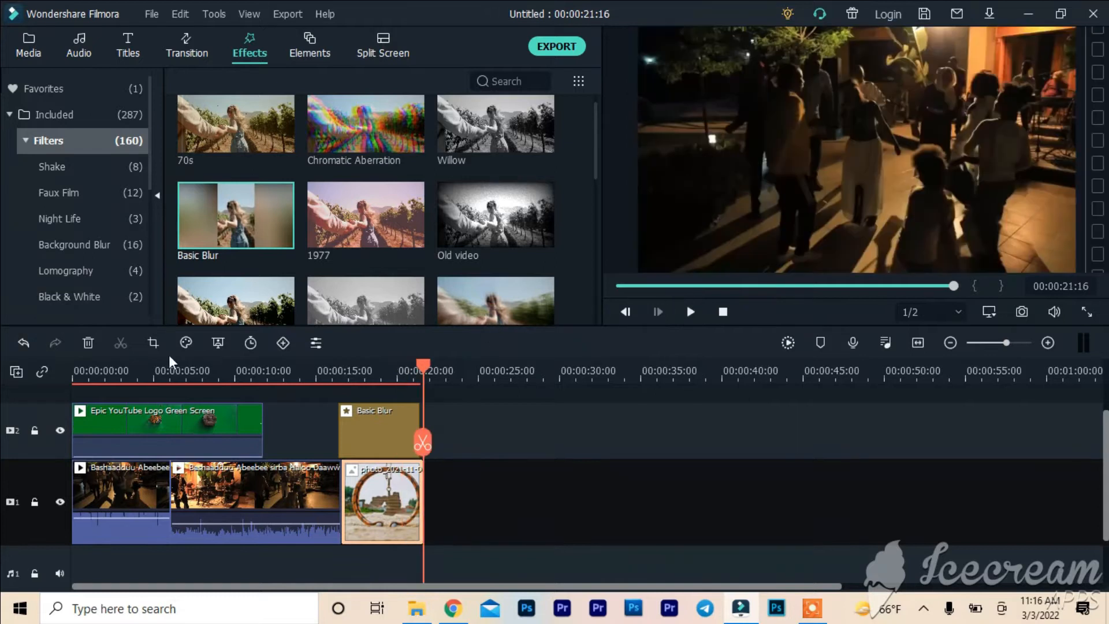
pyautogui.rightClick(362, 508)
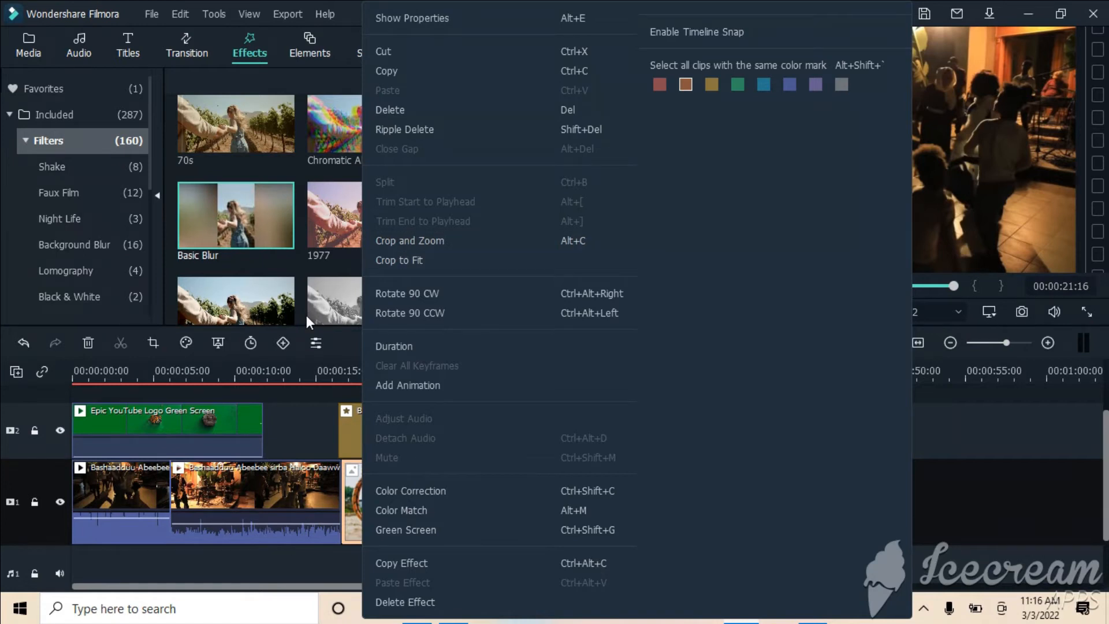
pyautogui.click(1022, 466)
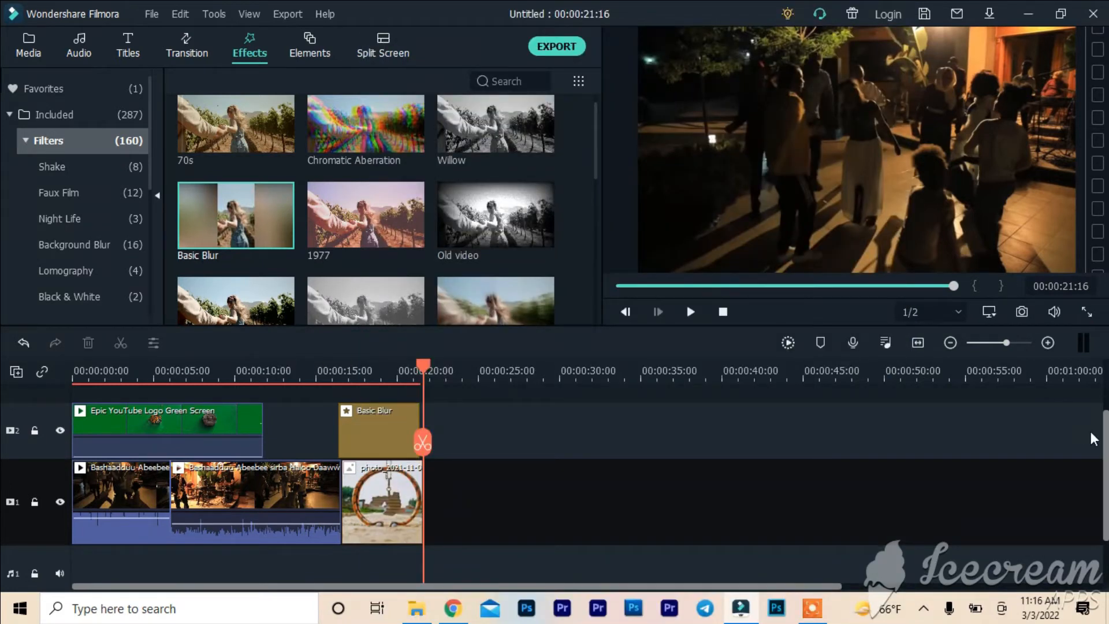
# Lower the volume lines of both music video segments on video track 1 all the way down to silence them.
pyautogui.moveTo(1105, 445); pyautogui.dragTo(1105, 420)
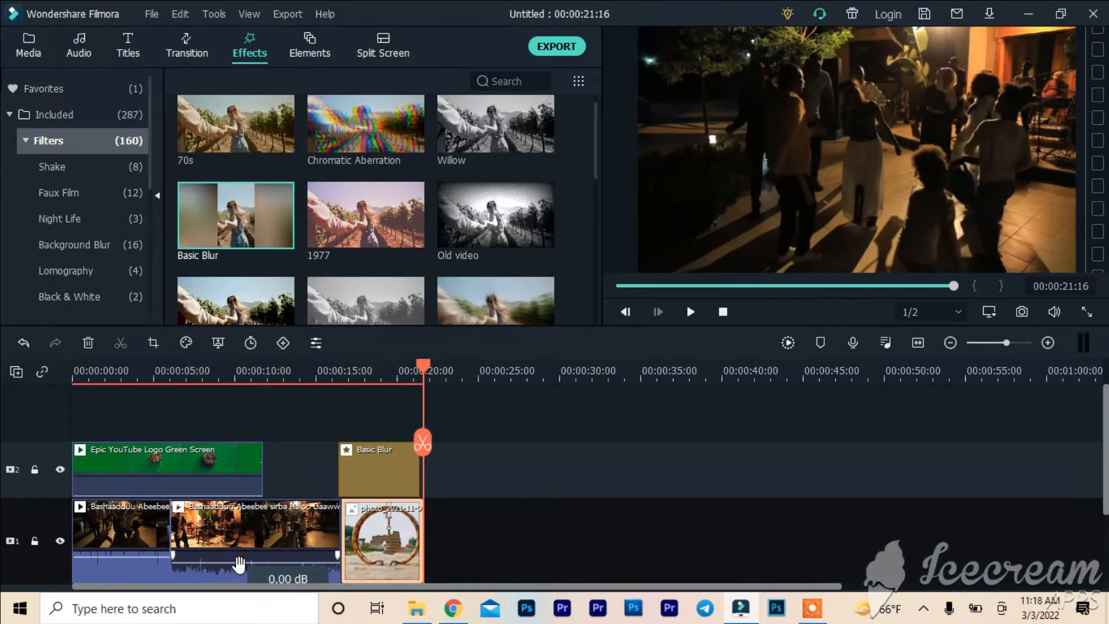
pyautogui.moveTo(239, 563); pyautogui.dragTo(244, 618)
pyautogui.moveTo(144, 555); pyautogui.dragTo(156, 609)
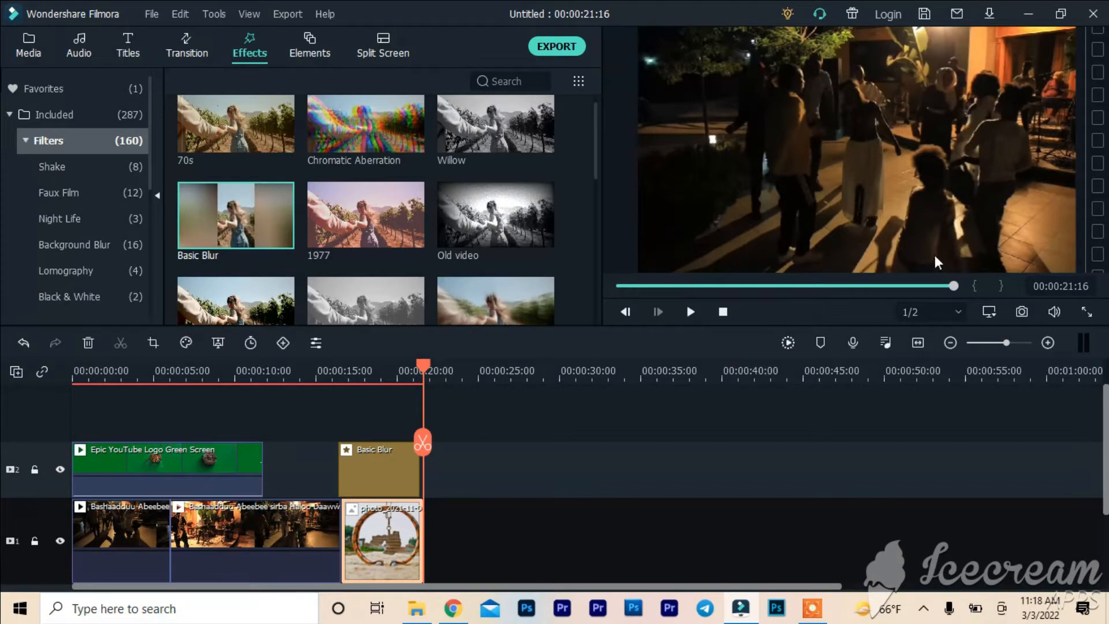
# Import 018Ragada.mp3 from the Desktop and place it on audio track 1 at the start of the timeline.
pyautogui.moveTo(923, 283); pyautogui.dragTo(627, 293)
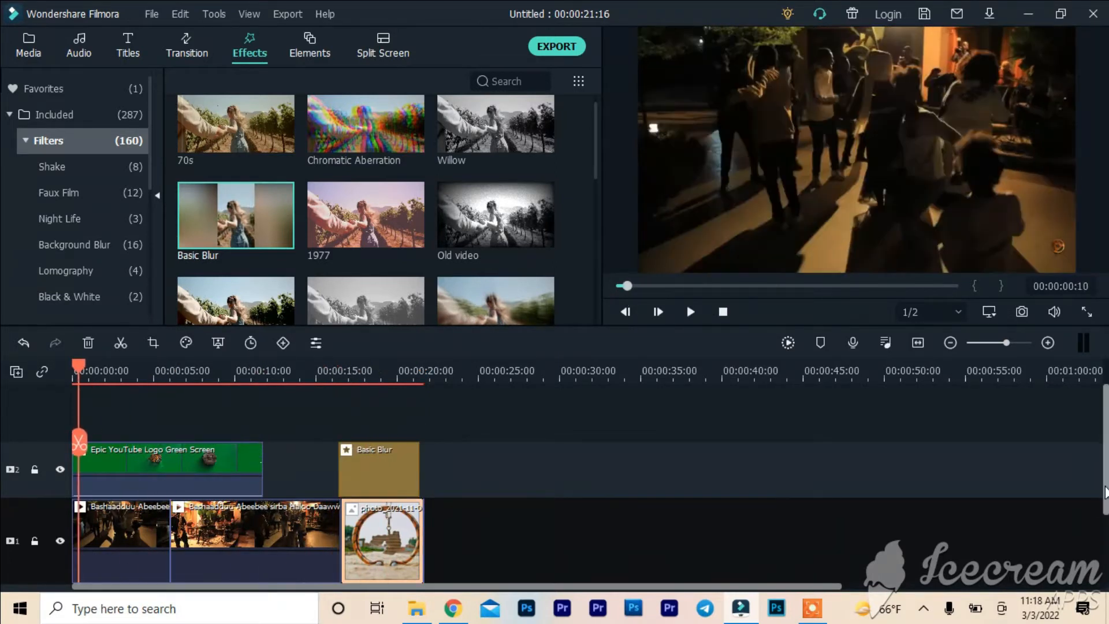
pyautogui.scroll(-1, 1103, 500)
pyautogui.moveTo(1102, 495)
pyautogui.mouseDown()
pyautogui.moveTo(1102, 517)
pyautogui.moveTo(1104, 474)
pyautogui.moveTo(1103, 504)
pyautogui.mouseUp()
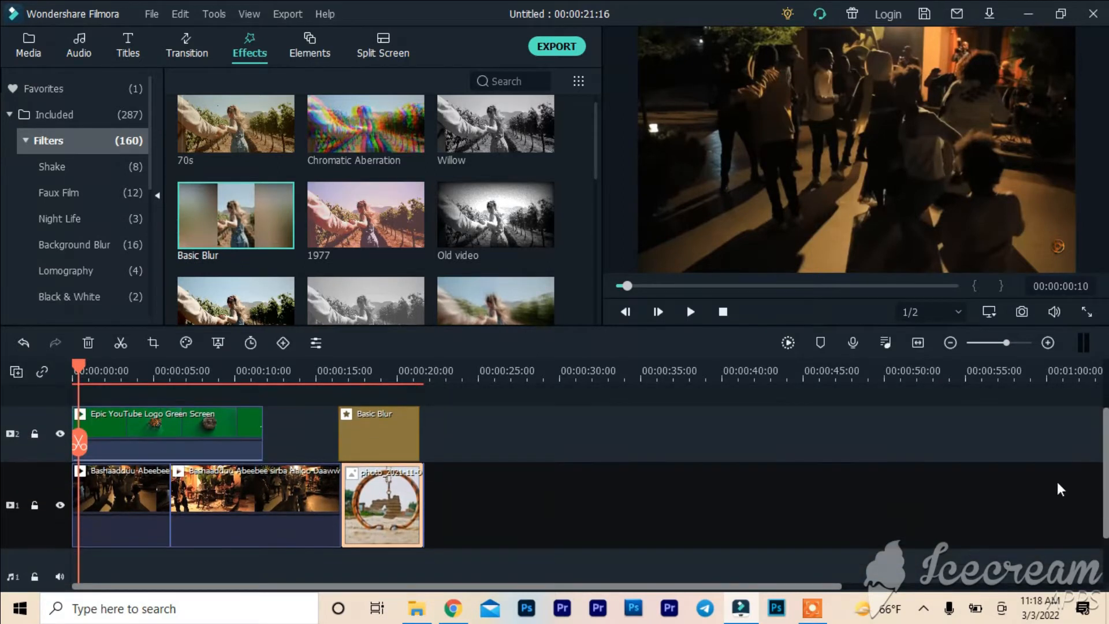
pyautogui.click(24, 39)
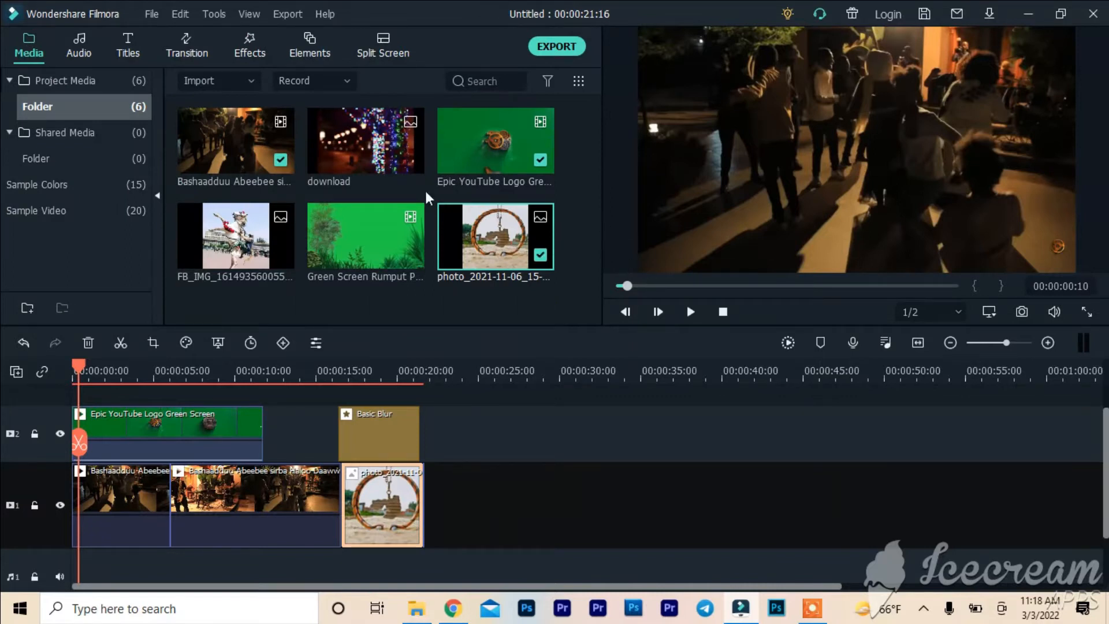
pyautogui.rightClick(328, 290)
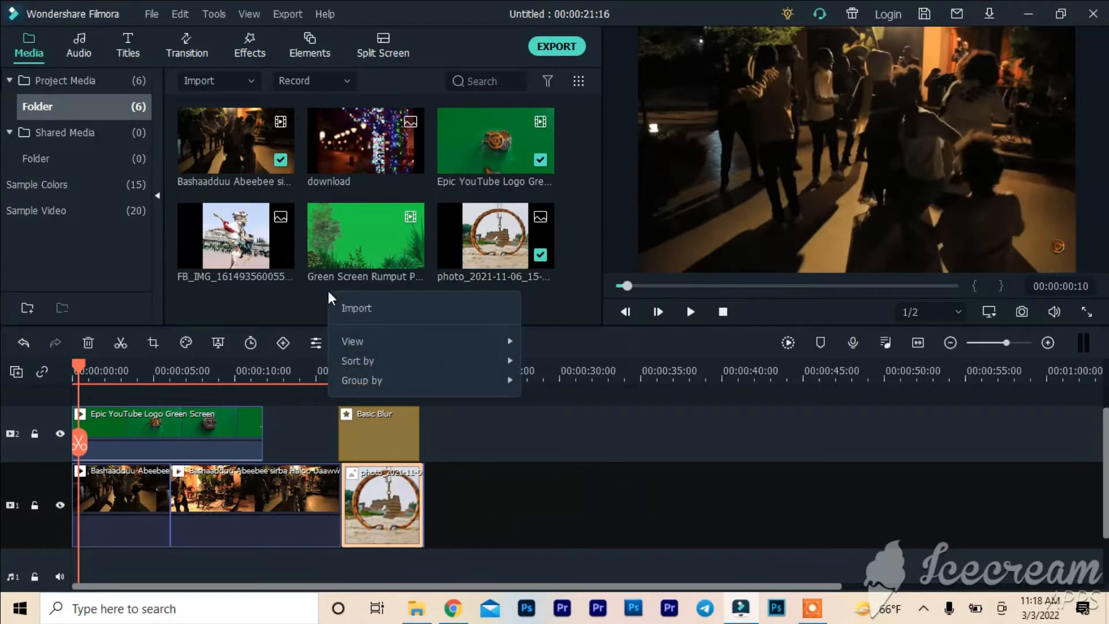
pyautogui.click(337, 304)
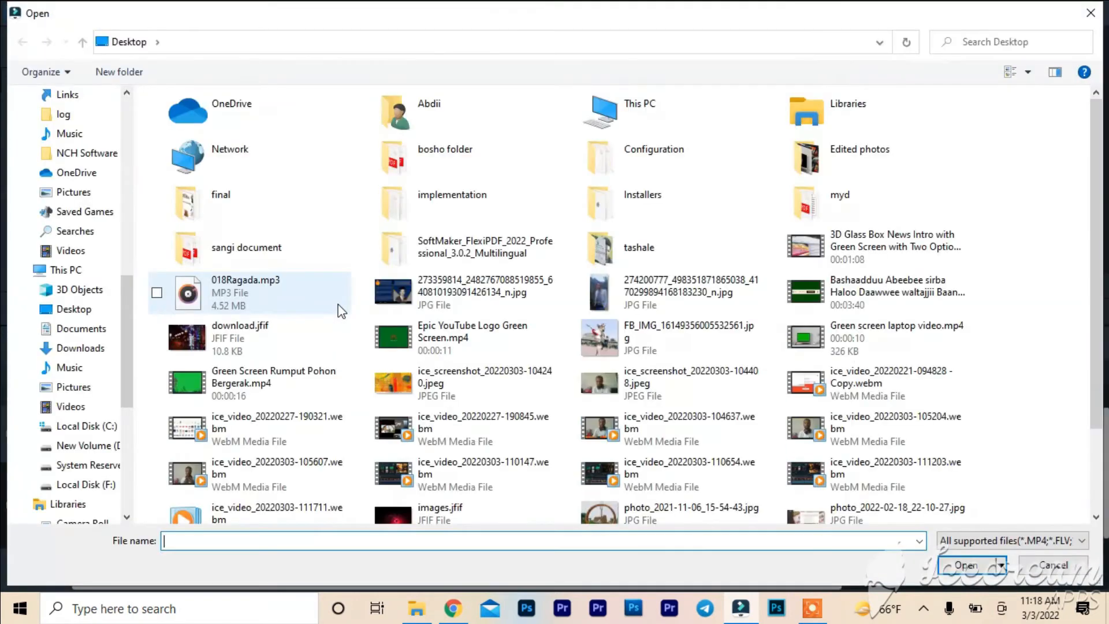
pyautogui.doubleClick(193, 297)
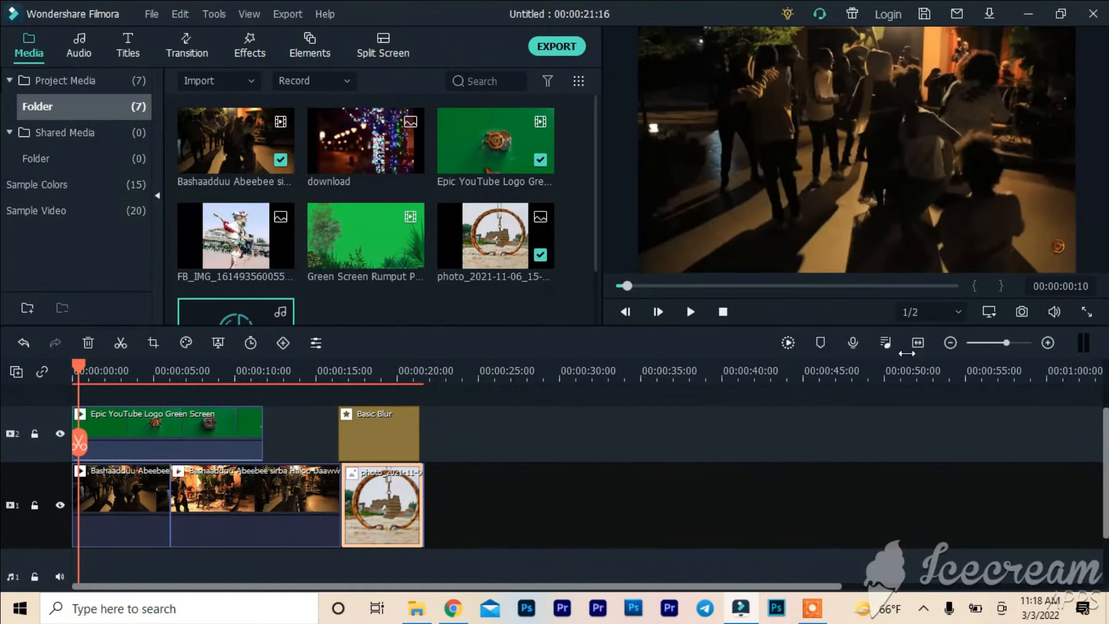
pyautogui.moveTo(203, 309); pyautogui.dragTo(44, 557)
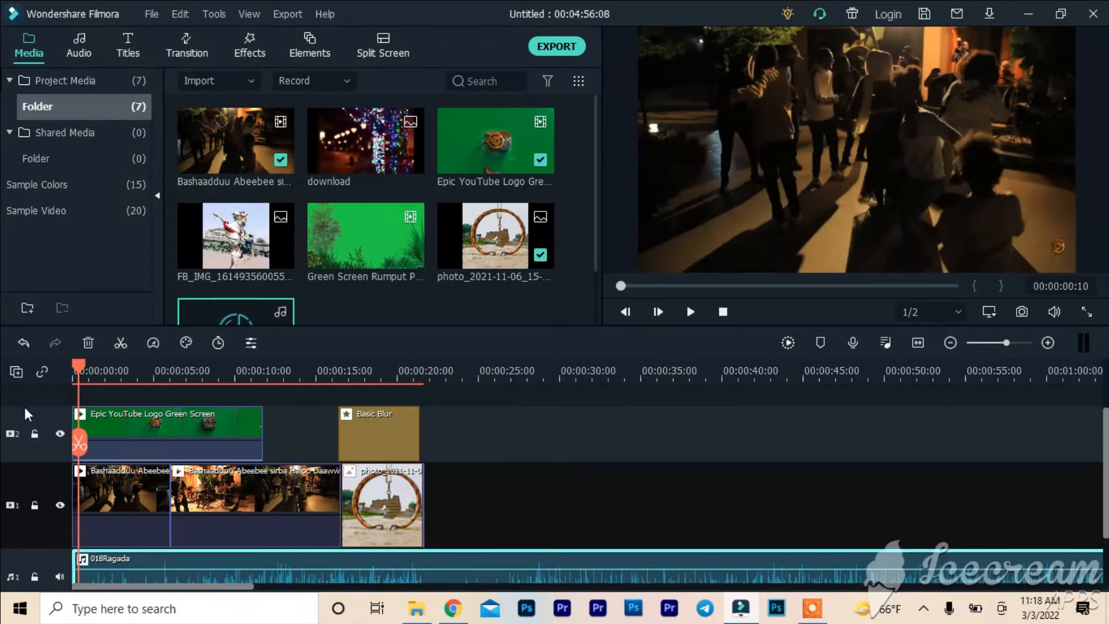
# Split the 018Ragada audio at 00:00:21:18, ripple delete the part after the photo, and return the playhead to the start.
pyautogui.moveTo(79, 363); pyautogui.dragTo(425, 469)
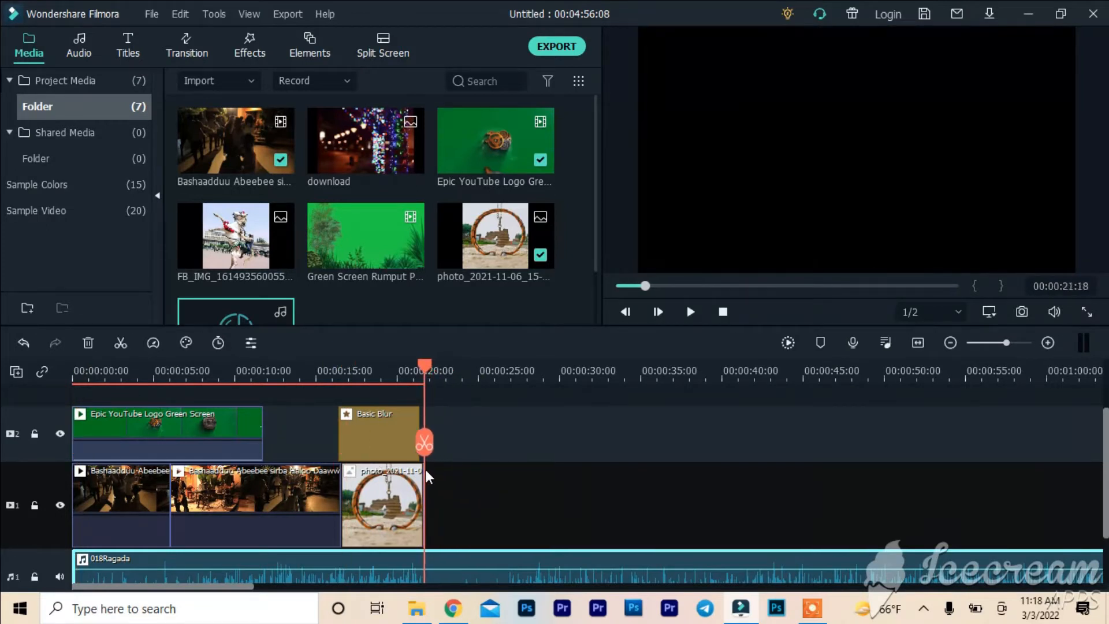
pyautogui.click(120, 344)
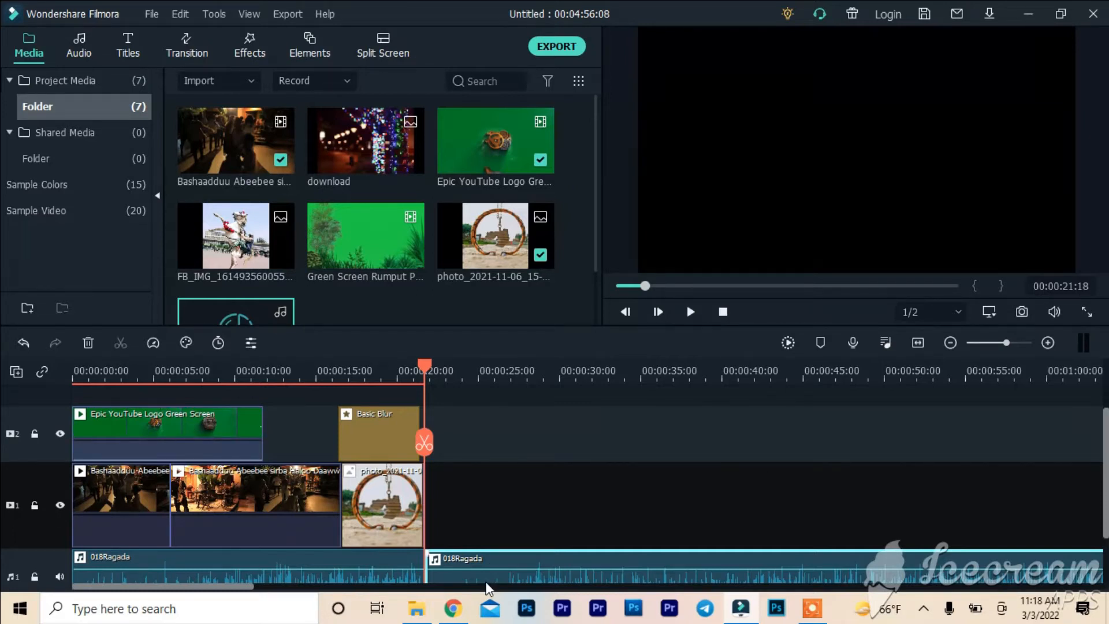
pyautogui.rightClick(483, 558)
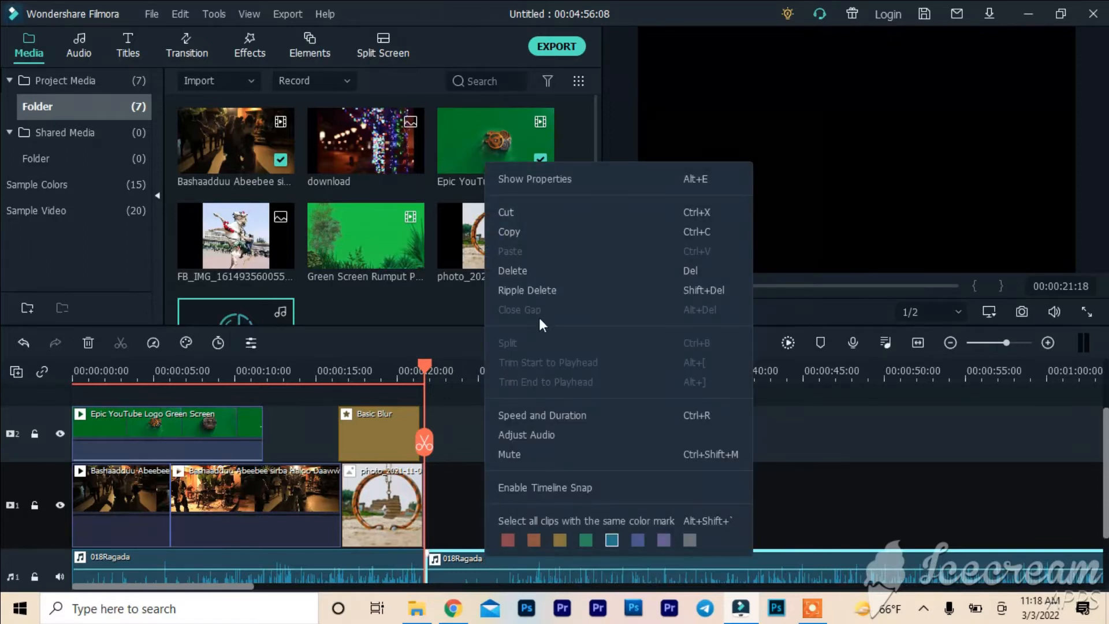
pyautogui.click(526, 290)
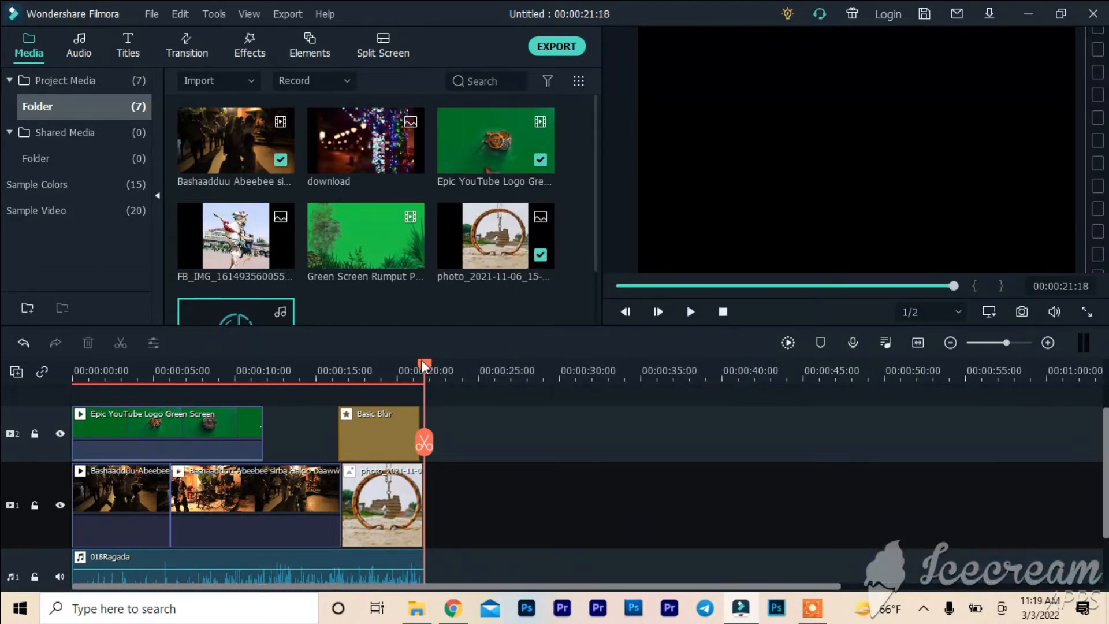
pyautogui.moveTo(425, 362); pyautogui.dragTo(22, 363)
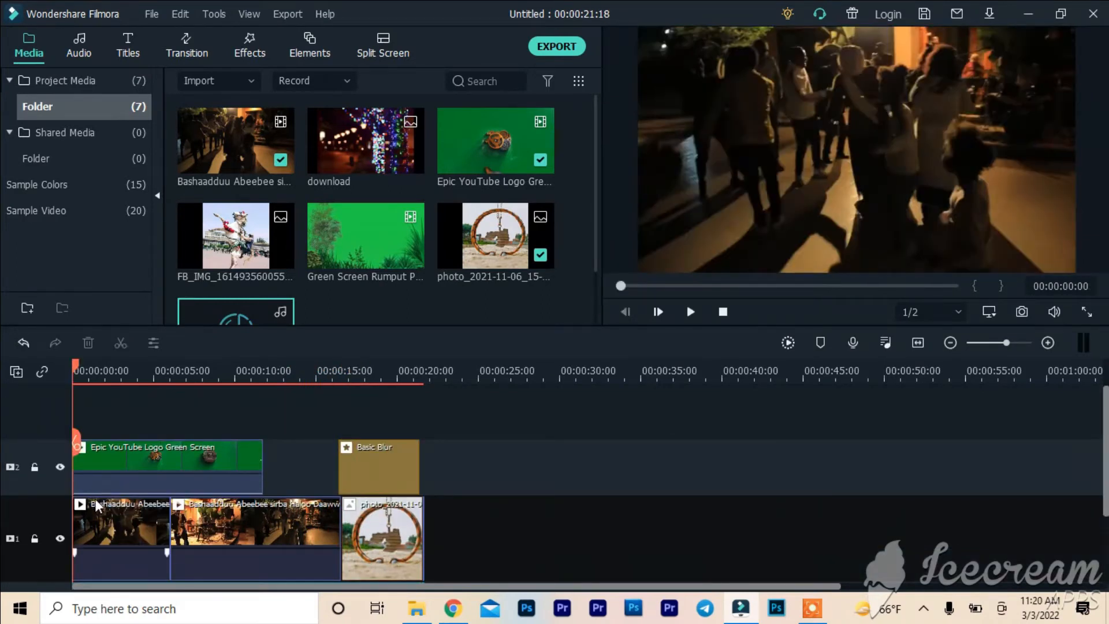
# Split the first music video segment at about 00:00:01:16, and split the second segment and the YouTube logo clip at 00:00:11:03.
pyautogui.doubleClick(93, 504)
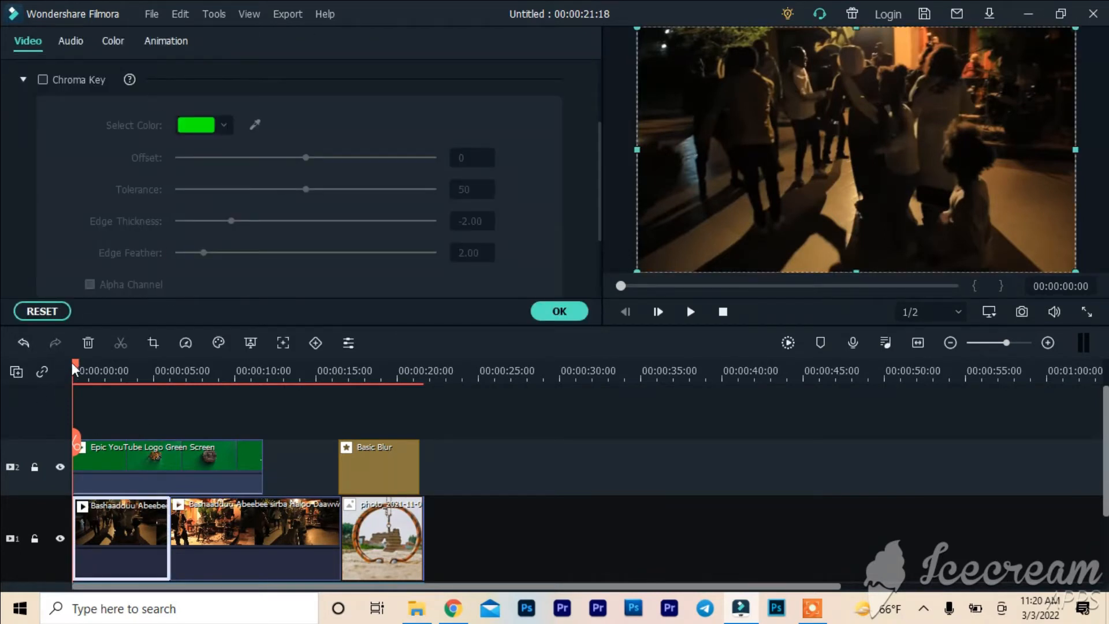
pyautogui.moveTo(73, 360); pyautogui.dragTo(99, 369)
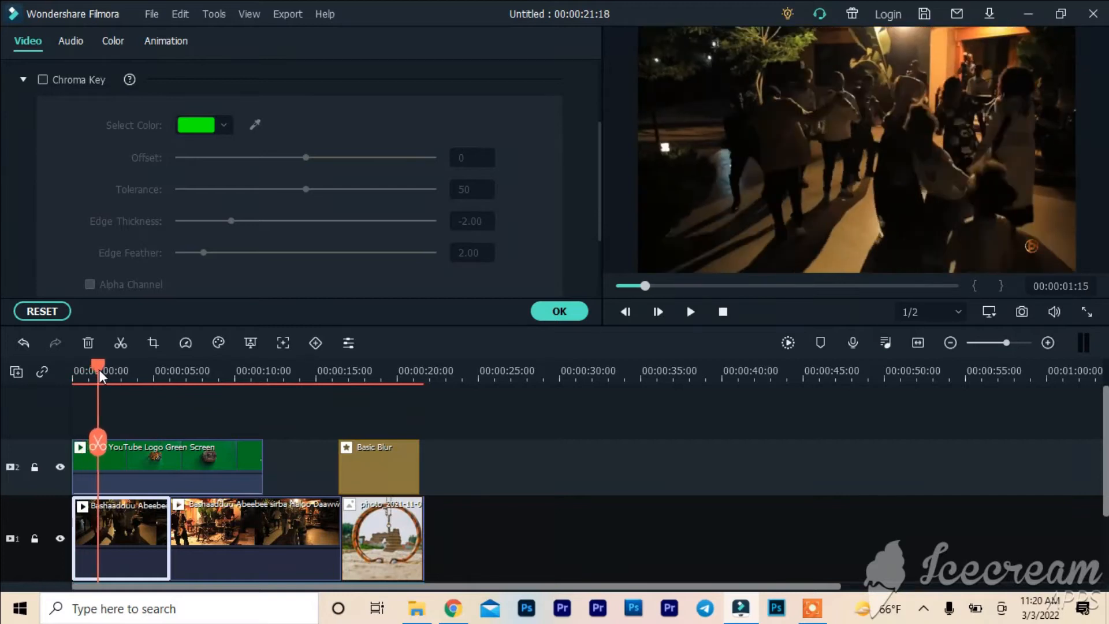
pyautogui.click(97, 452)
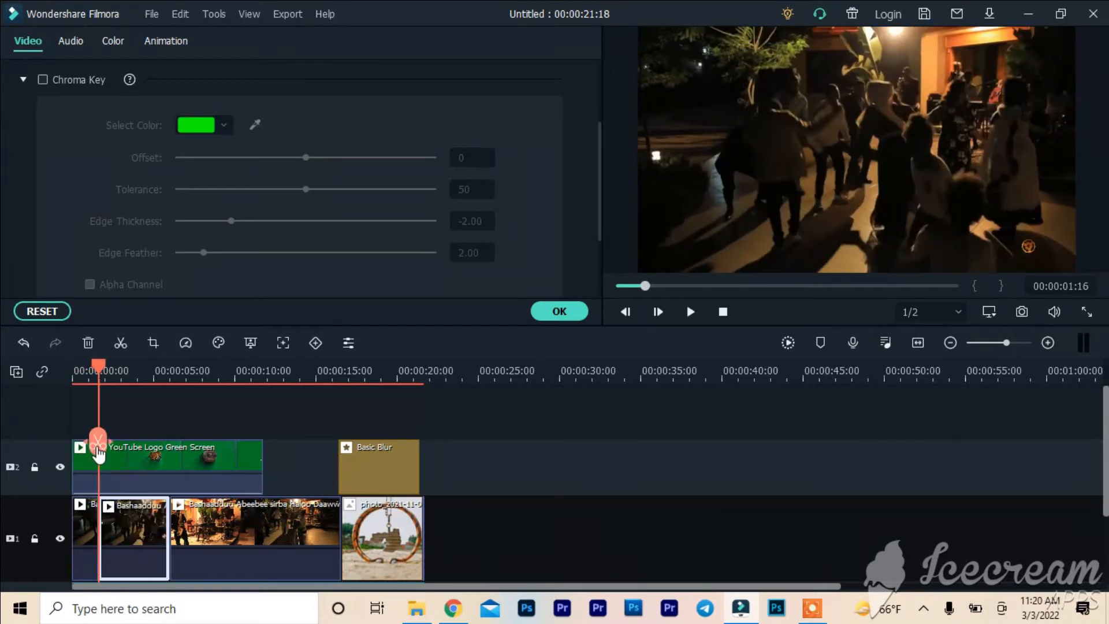
pyautogui.moveTo(131, 488); pyautogui.dragTo(250, 496)
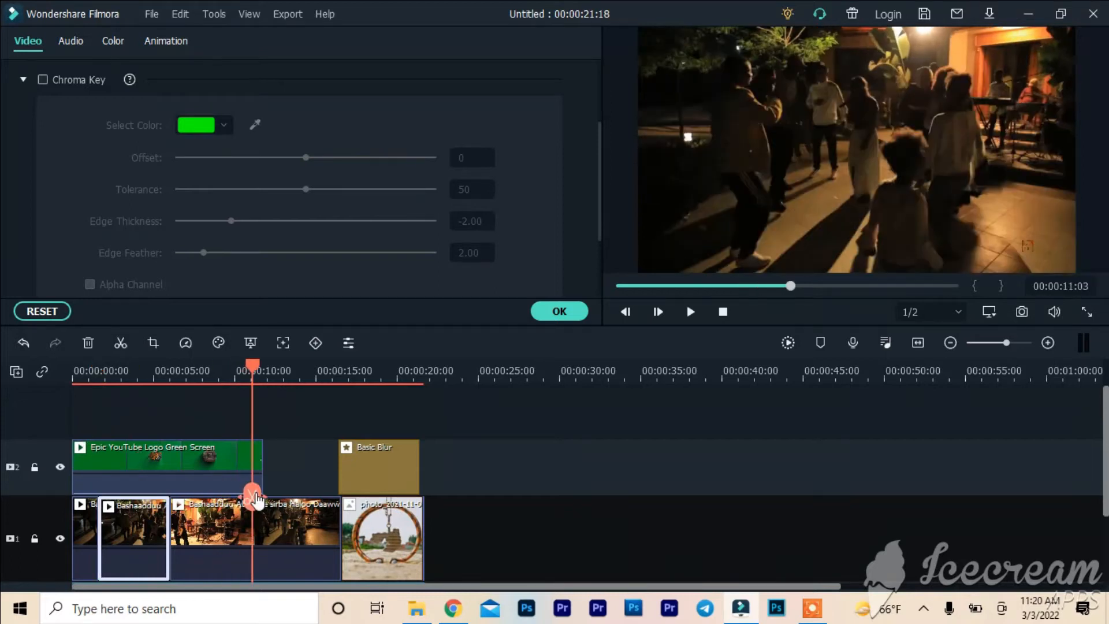
pyautogui.click(254, 497)
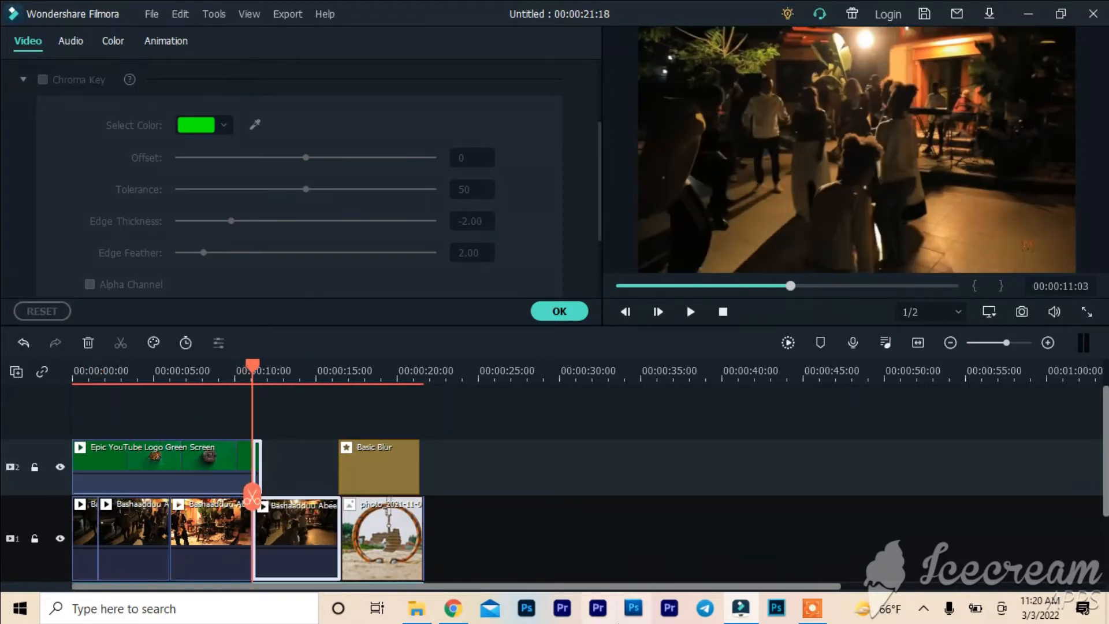
pyautogui.moveTo(741, 608)
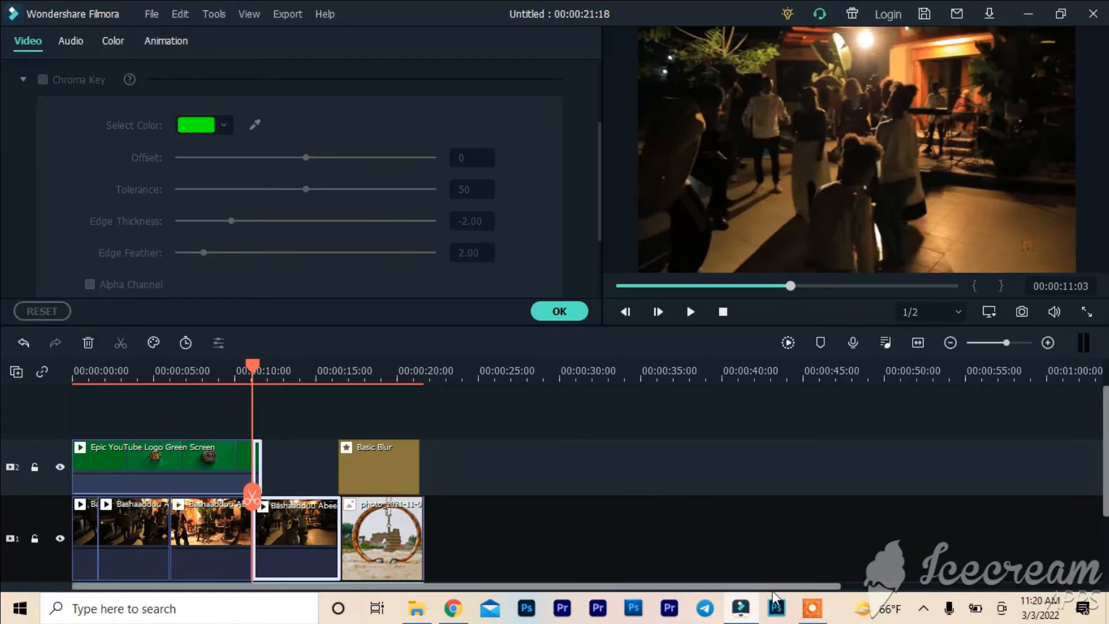
pyautogui.click(810, 608)
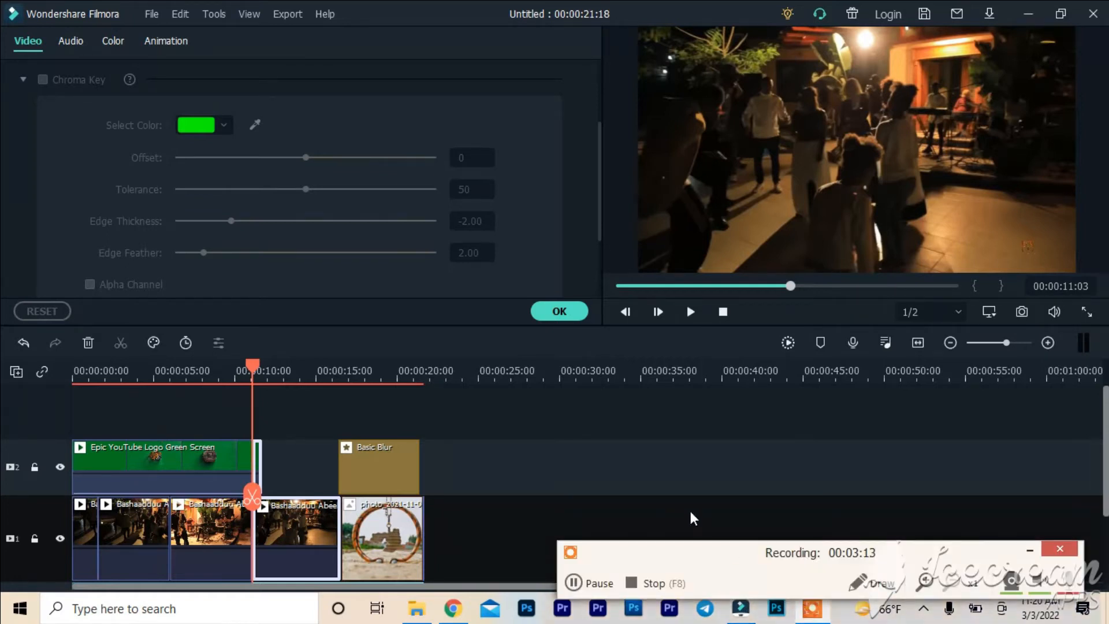
pyautogui.click(335, 484)
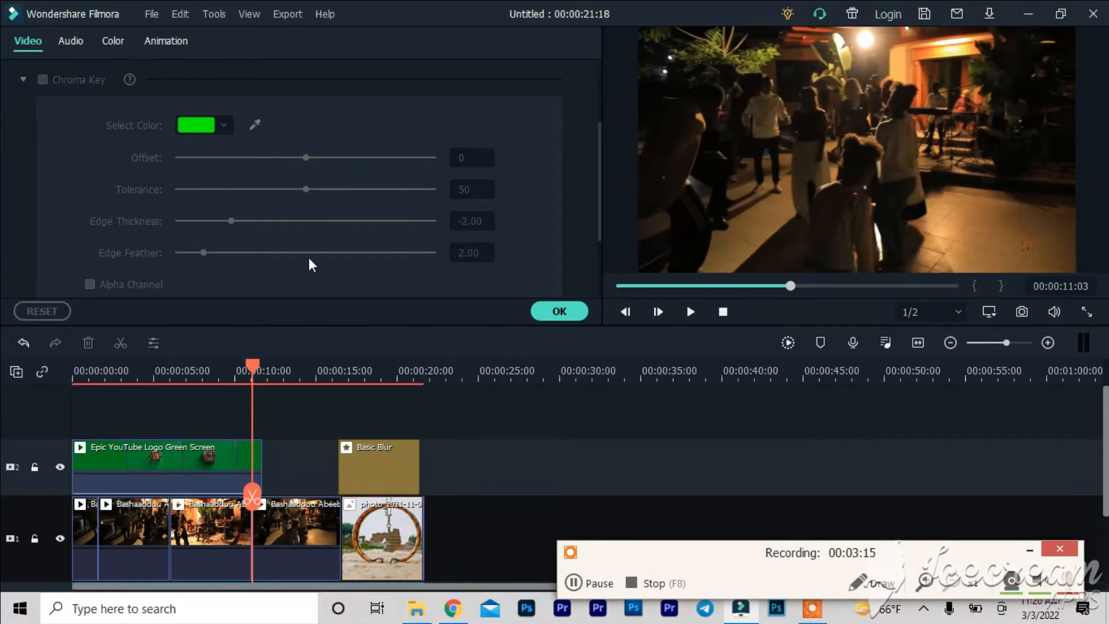
pyautogui.click(543, 309)
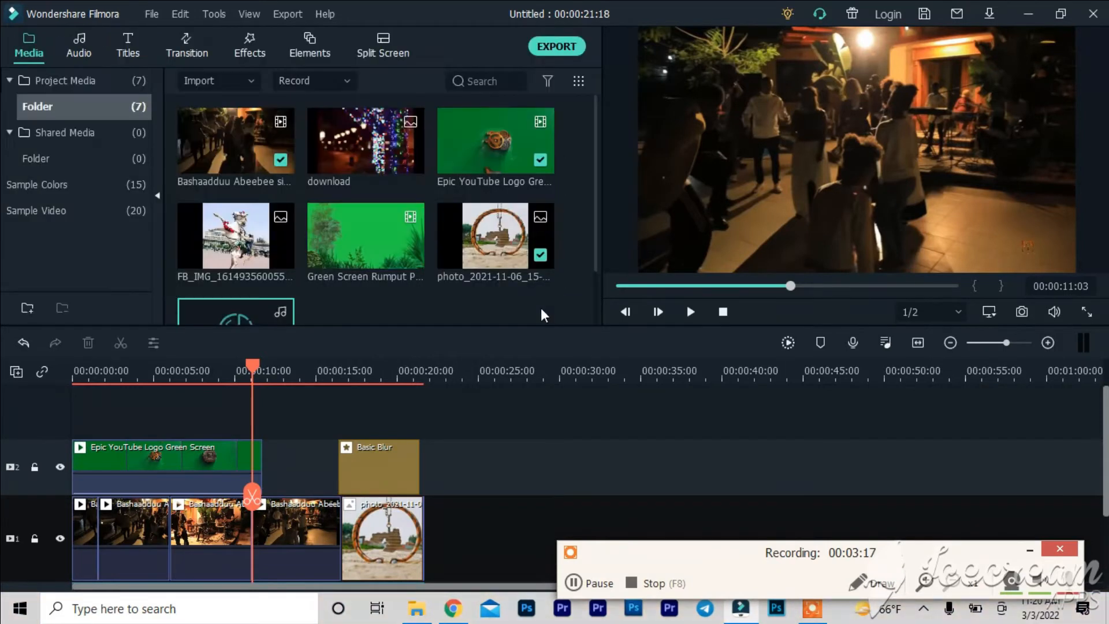
# Add a Cube transition at the 00:00:11:03 cut and a Bar transition at the first cut on video track 1.
pyautogui.click(167, 40)
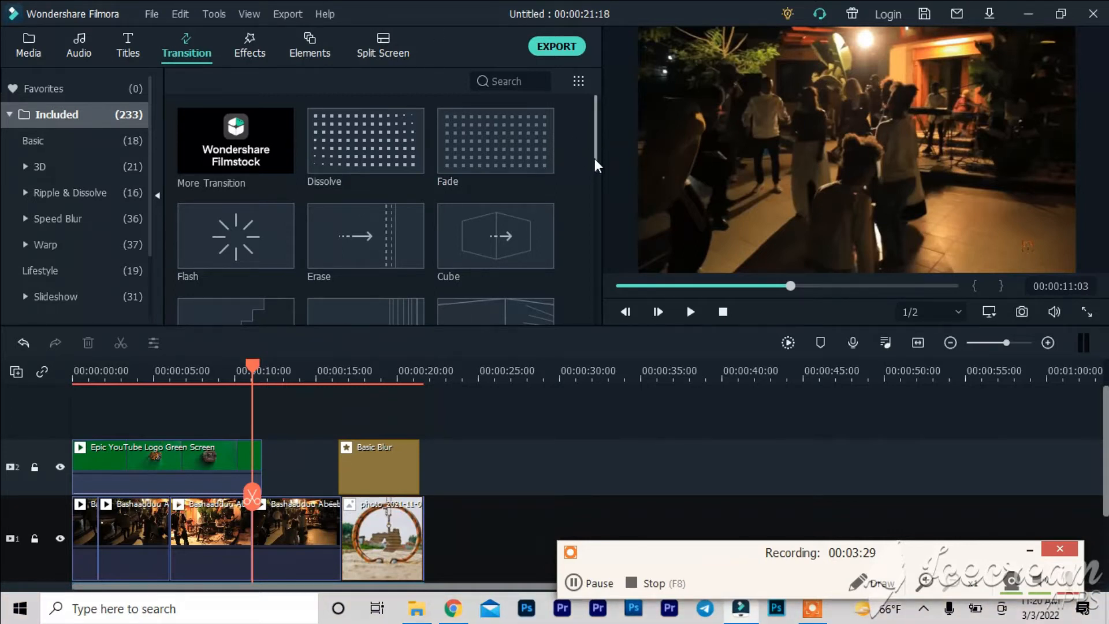
pyautogui.scroll(-1, 594, 161)
pyautogui.moveTo(594, 168); pyautogui.dragTo(592, 182)
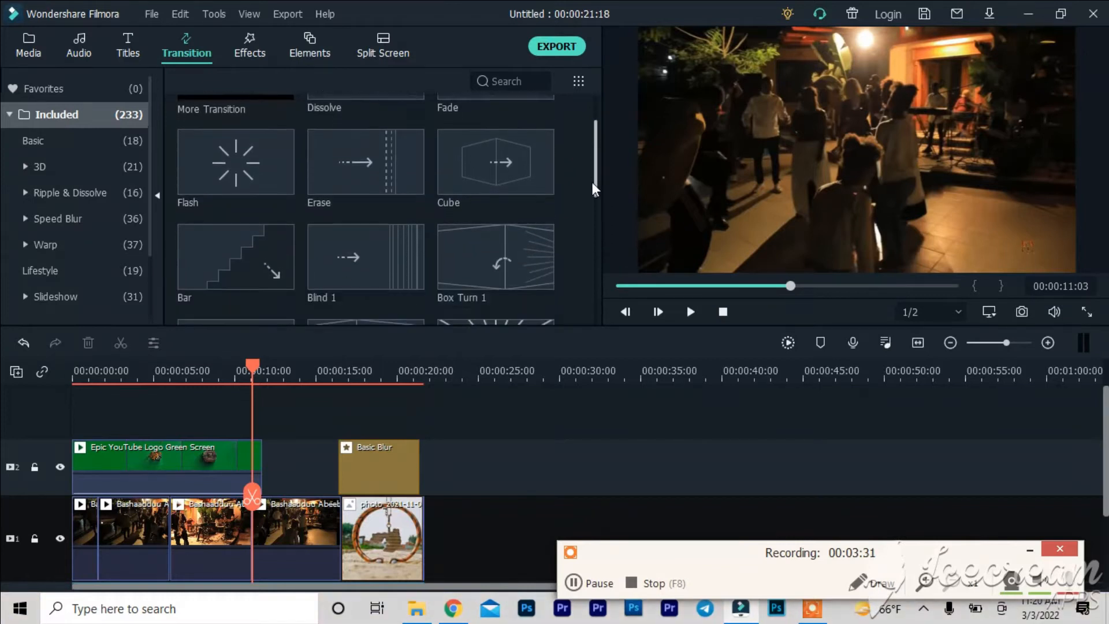
pyautogui.moveTo(494, 199); pyautogui.dragTo(250, 520)
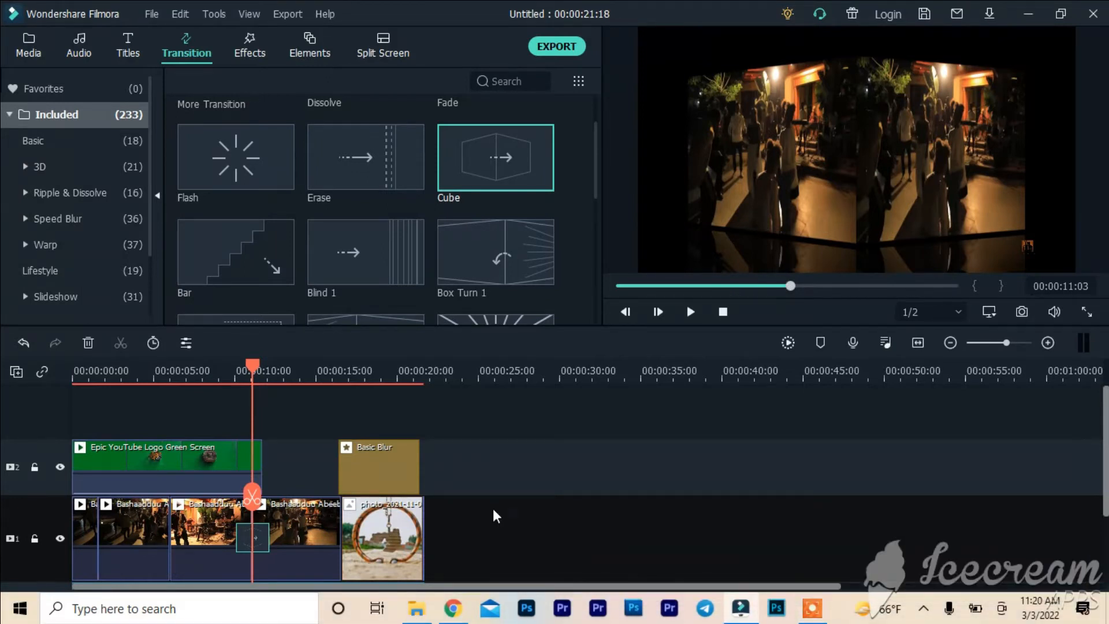
pyautogui.moveTo(289, 228); pyautogui.dragTo(94, 507)
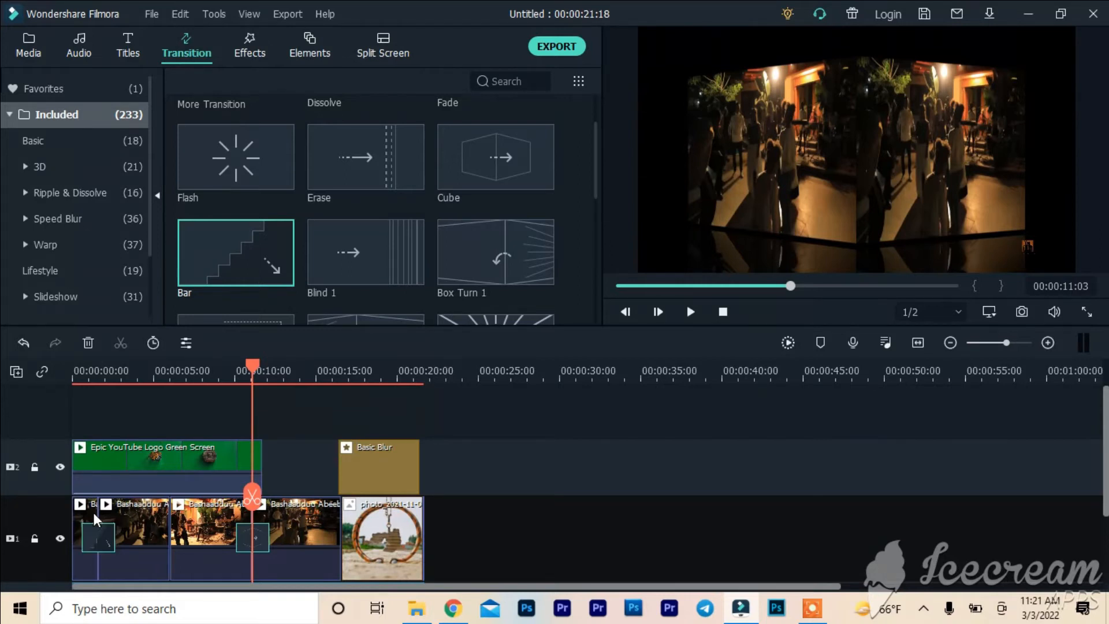
# Add a Blind 1 transition at the second cut on video track 1 and a Morph transition between the last video segment and the photo.
pyautogui.click(591, 182)
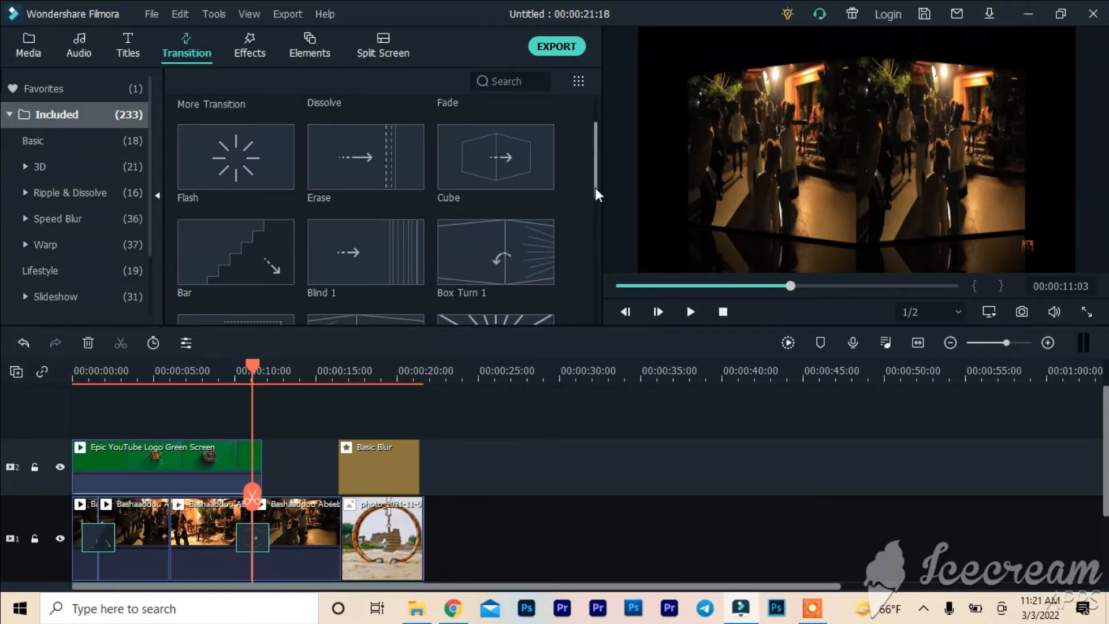
pyautogui.moveTo(373, 268); pyautogui.dragTo(159, 513)
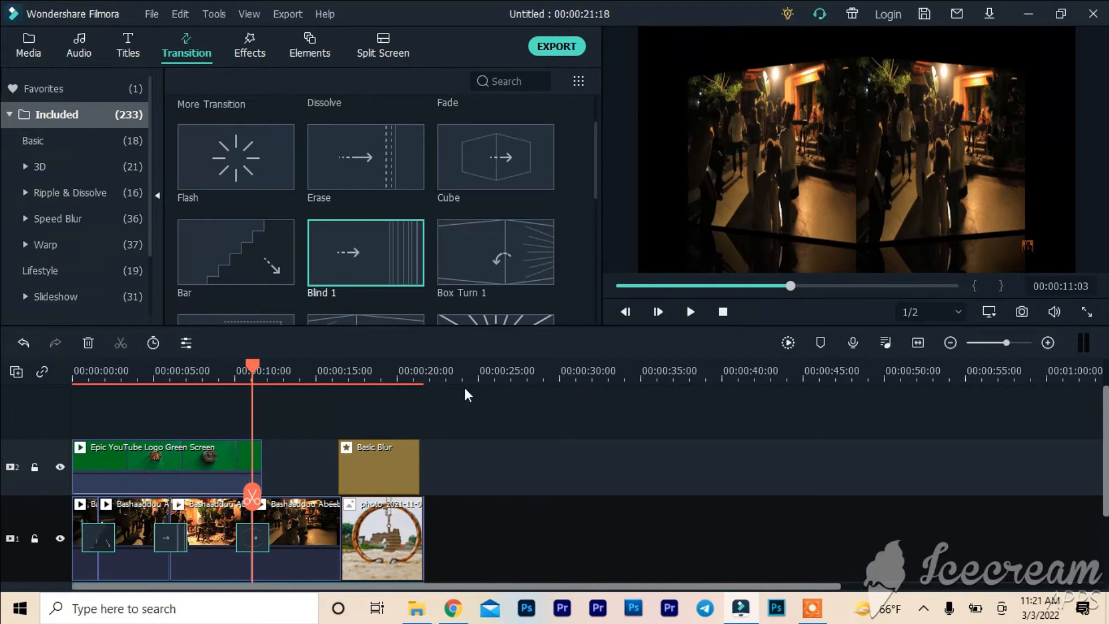
pyautogui.moveTo(595, 155)
pyautogui.mouseDown()
pyautogui.moveTo(597, 190)
pyautogui.moveTo(598, 178)
pyautogui.mouseUp()
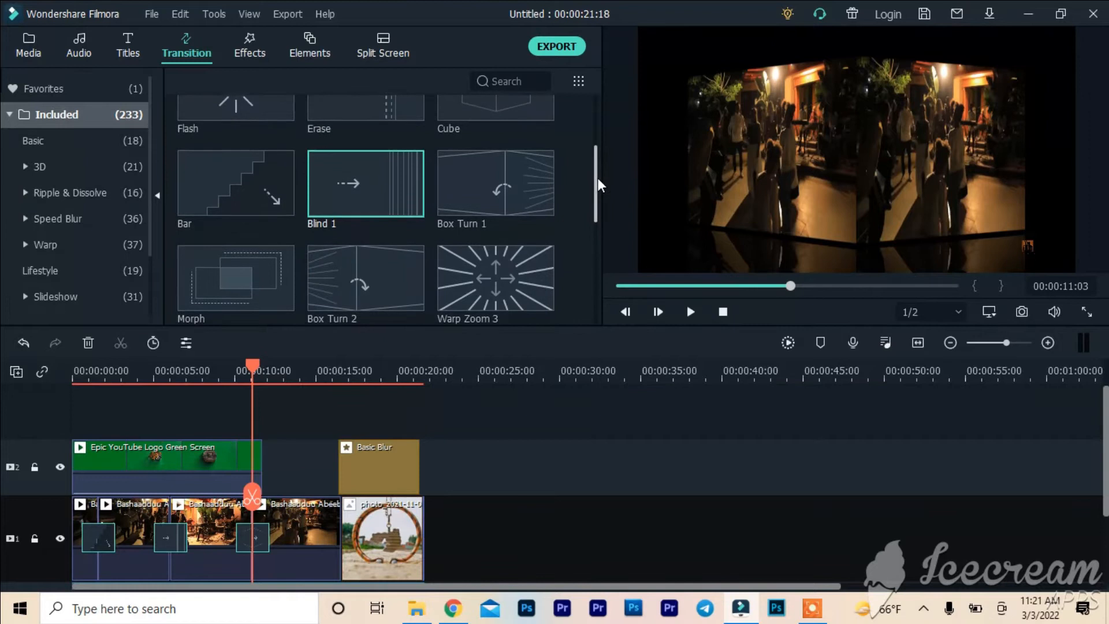
pyautogui.moveTo(238, 269); pyautogui.dragTo(333, 535)
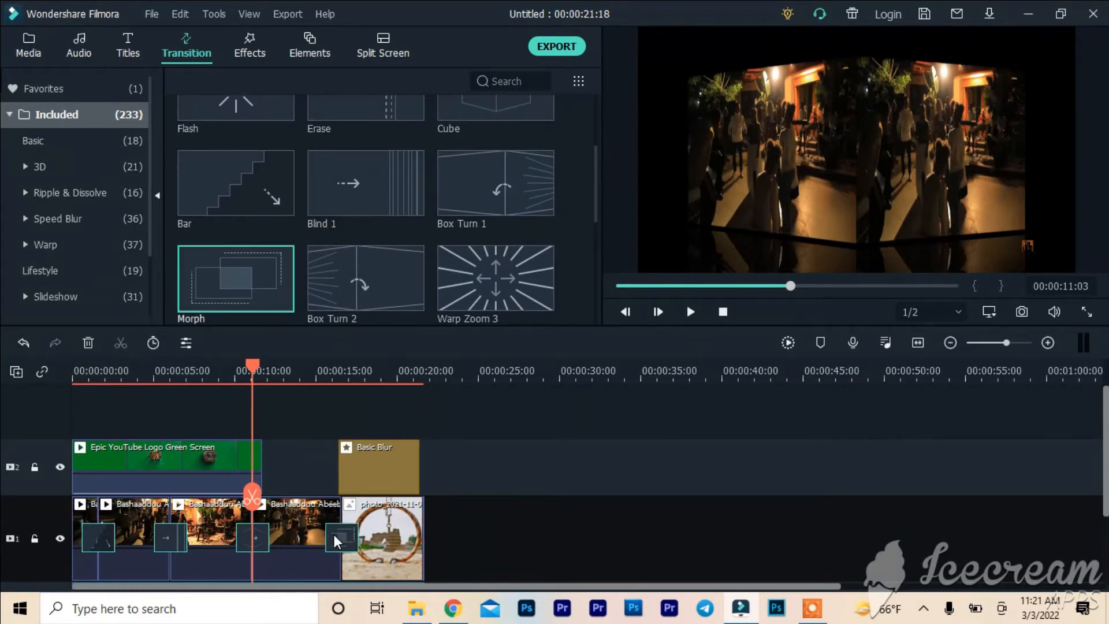
pyautogui.moveTo(334, 535); pyautogui.dragTo(333, 535)
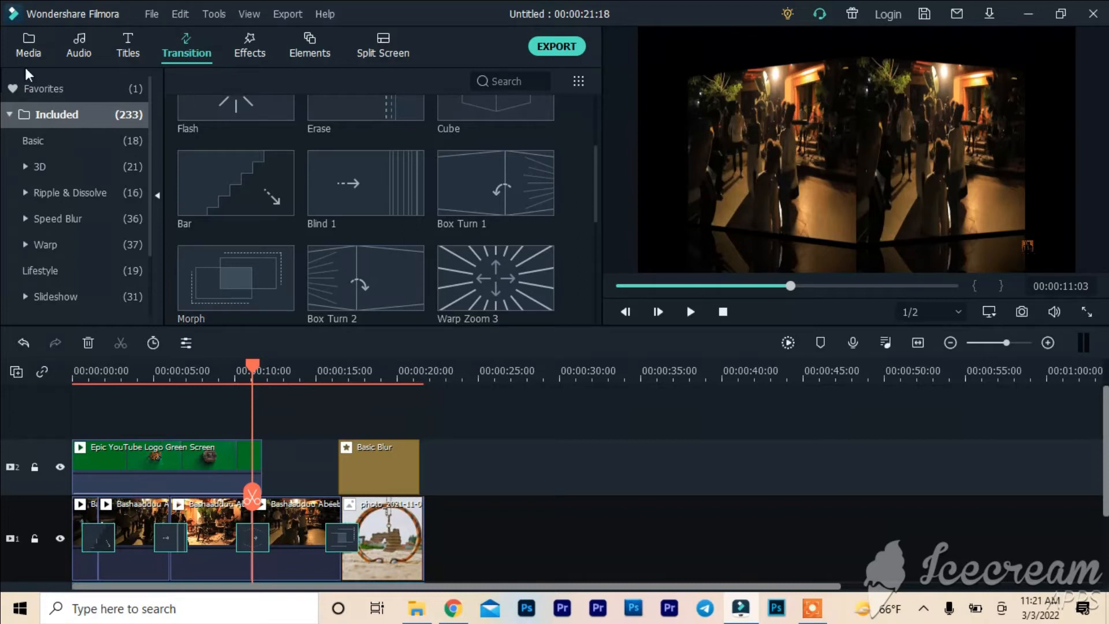
# Place the FB_IMG horse photo after the ring photo on video track 1, and delete the leftover video sliver at the ring photo's end.
pyautogui.click(27, 41)
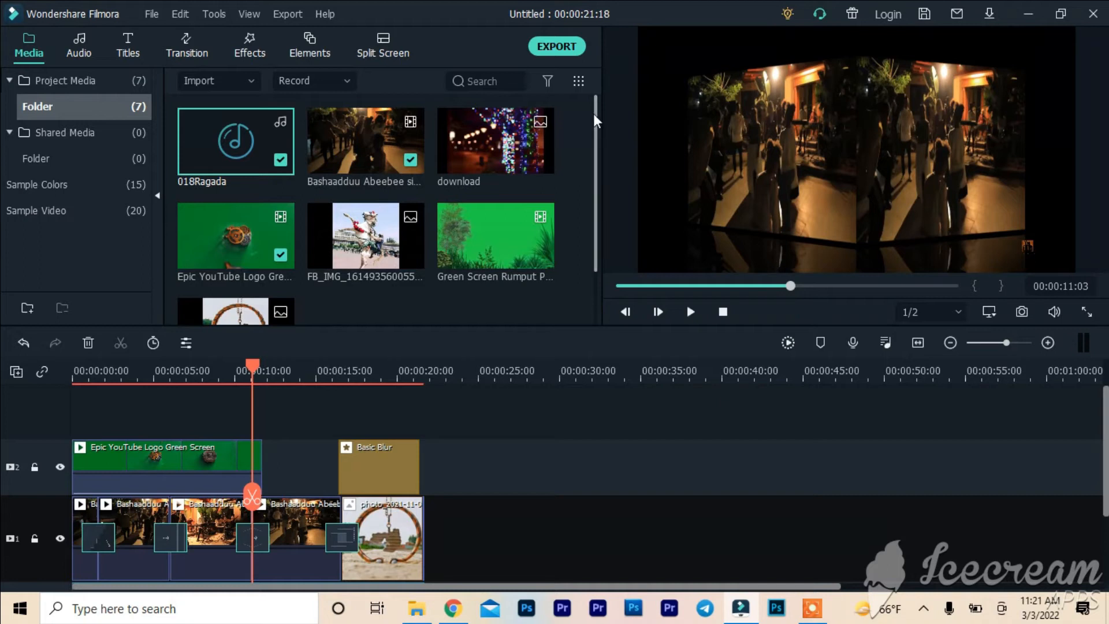
pyautogui.moveTo(370, 243); pyautogui.dragTo(455, 527)
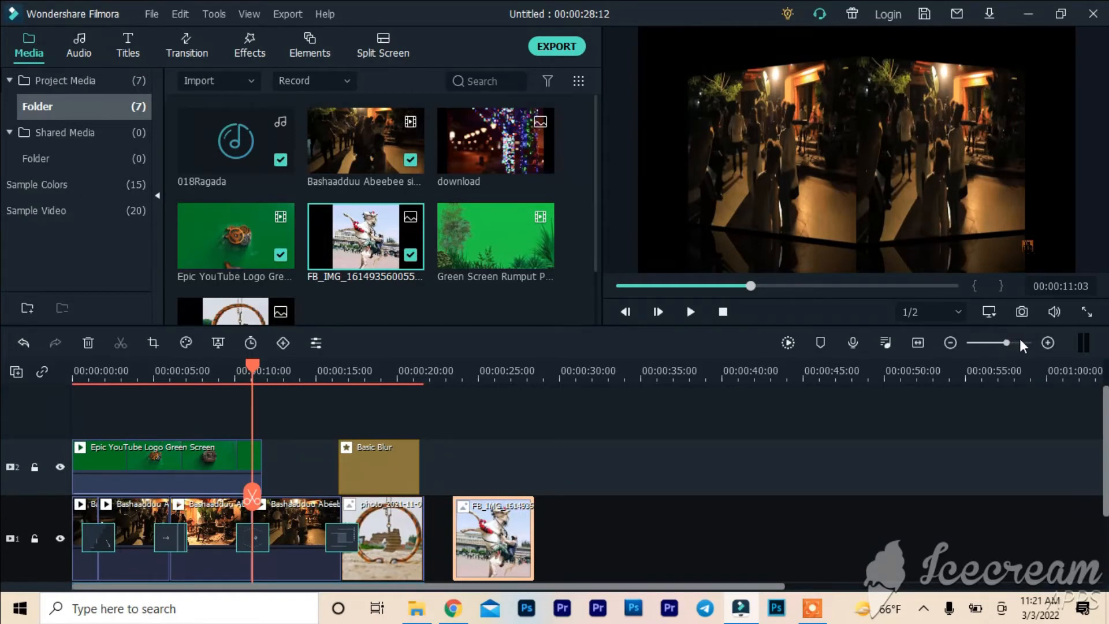
pyautogui.moveTo(1011, 338); pyautogui.dragTo(1020, 340)
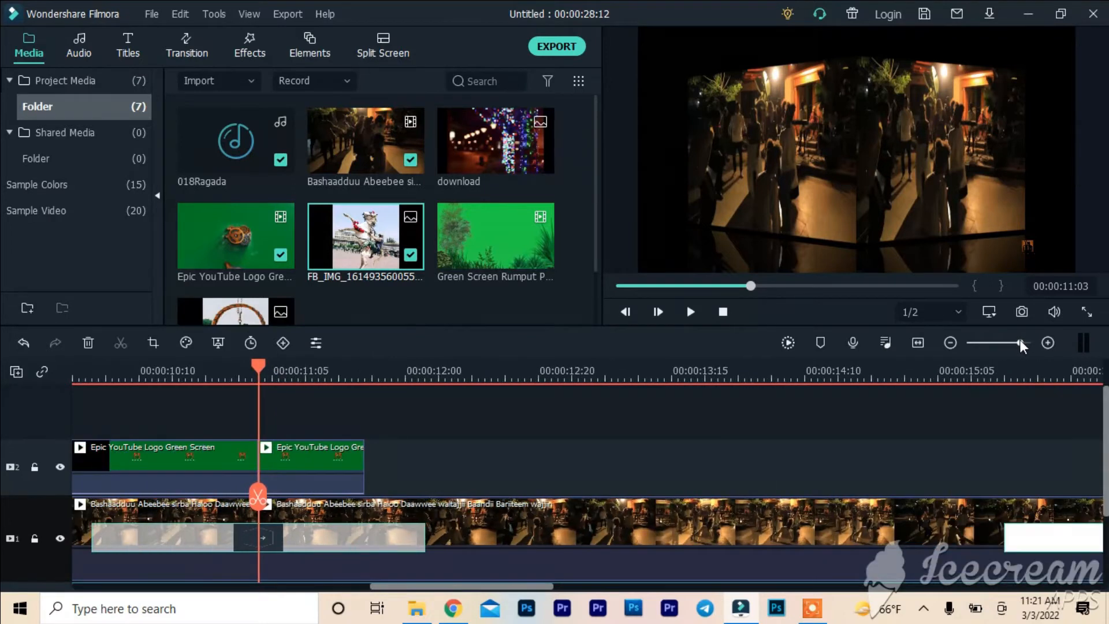
pyautogui.moveTo(255, 365); pyautogui.dragTo(254, 484)
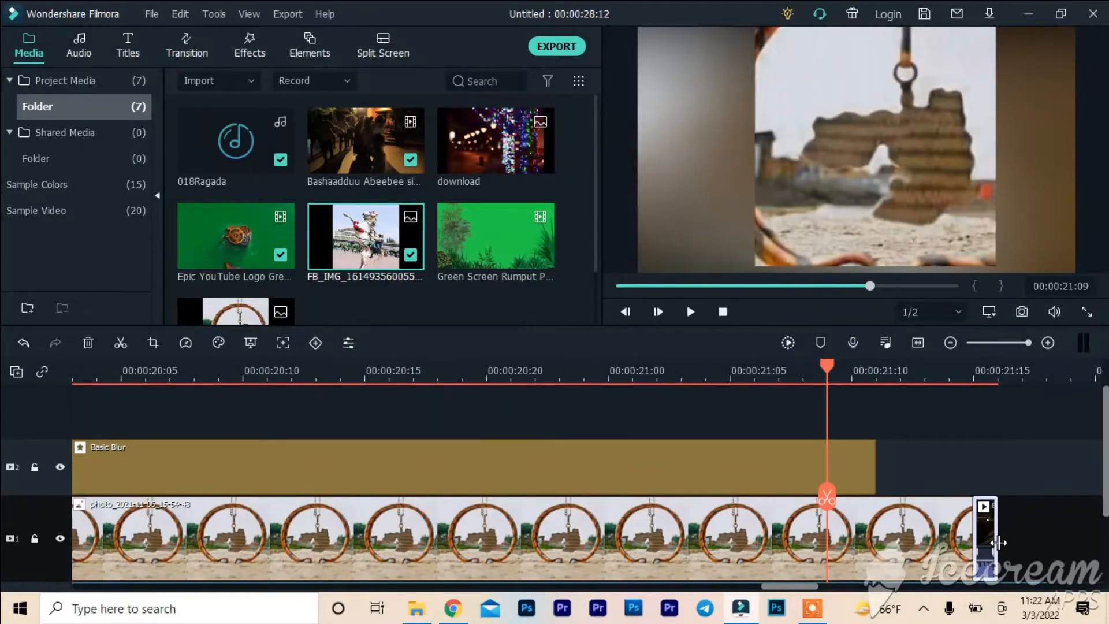
pyautogui.moveTo(996, 540); pyautogui.dragTo(996, 533)
pyautogui.press('Delete')
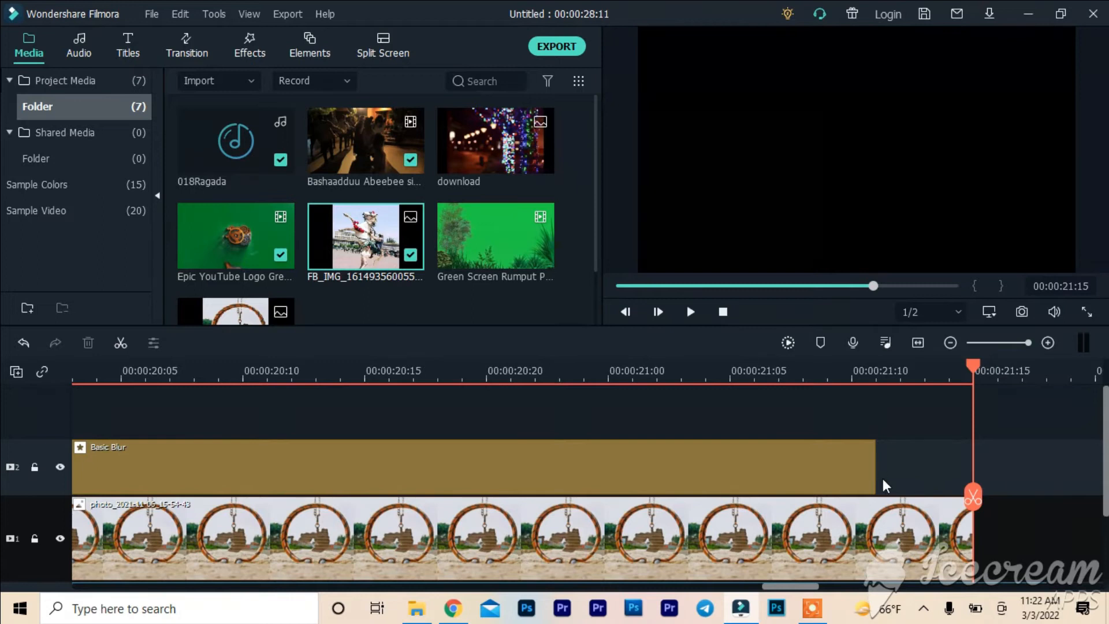
# Extend the Basic Blur effect on video track 2 to the end of the ring photo.
pyautogui.moveTo(972, 365); pyautogui.dragTo(822, 414)
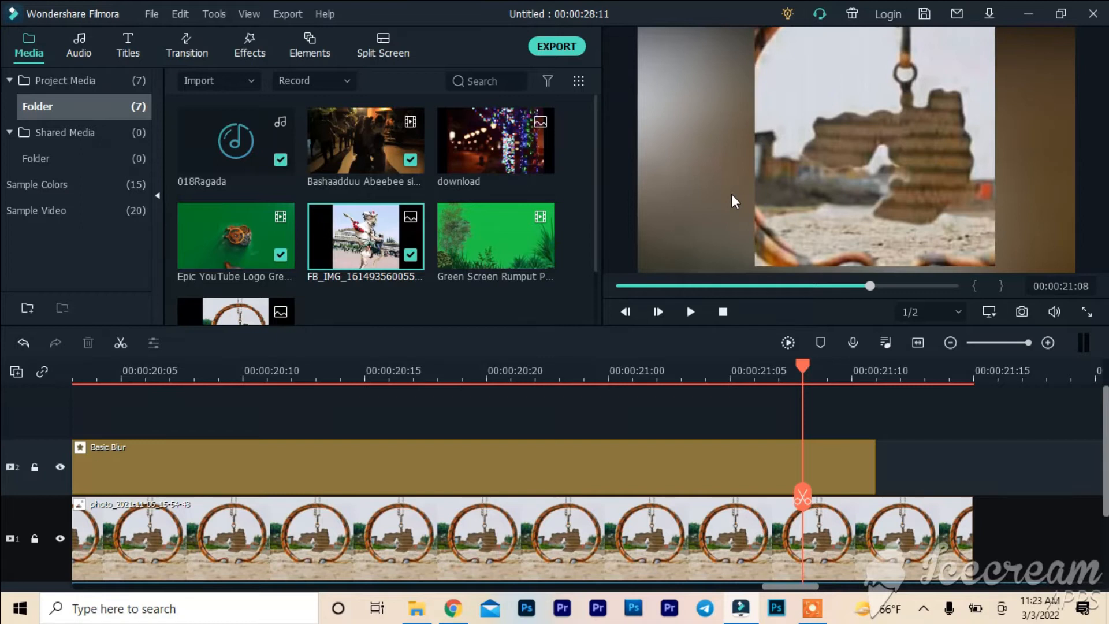
pyautogui.click(854, 486)
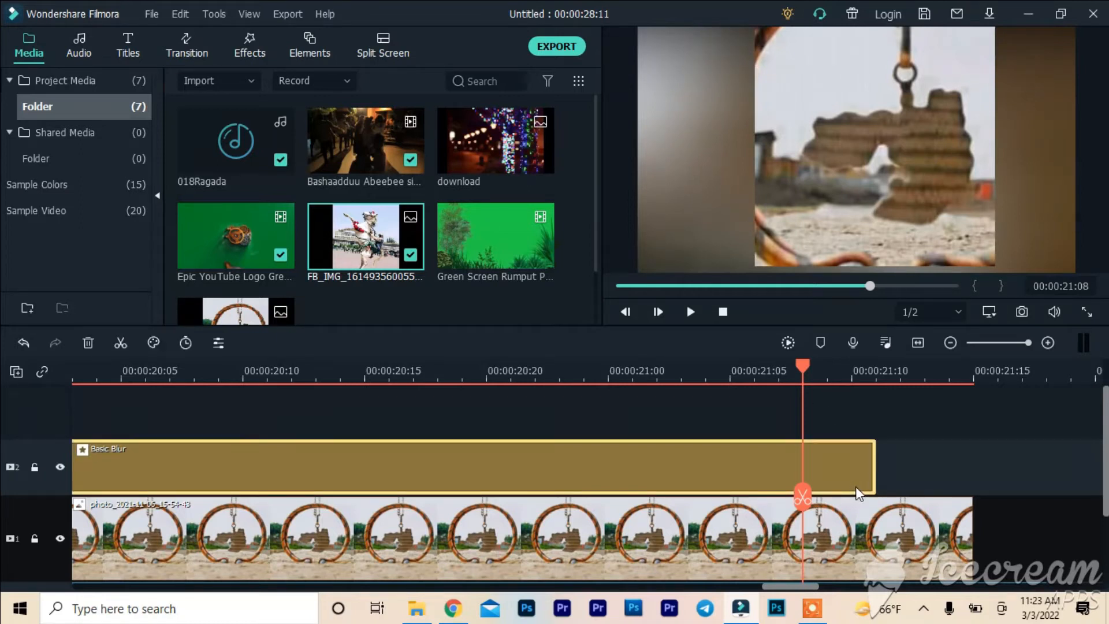
pyautogui.moveTo(875, 481); pyautogui.dragTo(977, 474)
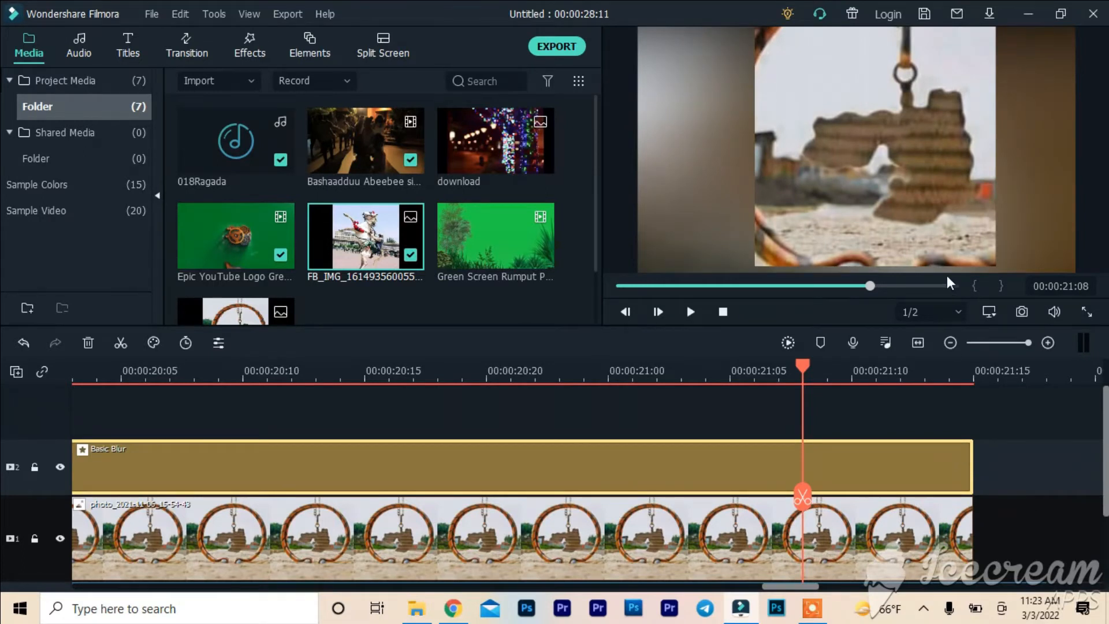
# Move the FB_IMG horse photo on video track 1 directly against the end of the ring photo.
pyautogui.moveTo(886, 288)
pyautogui.mouseDown()
pyautogui.moveTo(935, 284)
pyautogui.moveTo(858, 295)
pyautogui.moveTo(881, 296)
pyautogui.mouseUp()
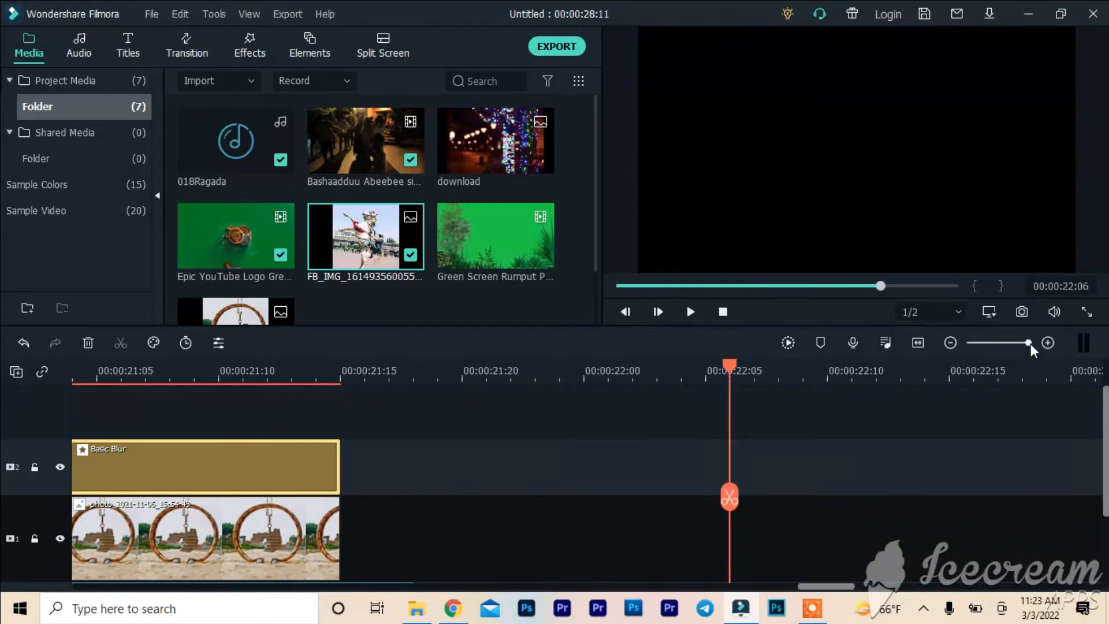
pyautogui.moveTo(1028, 343); pyautogui.dragTo(1016, 342)
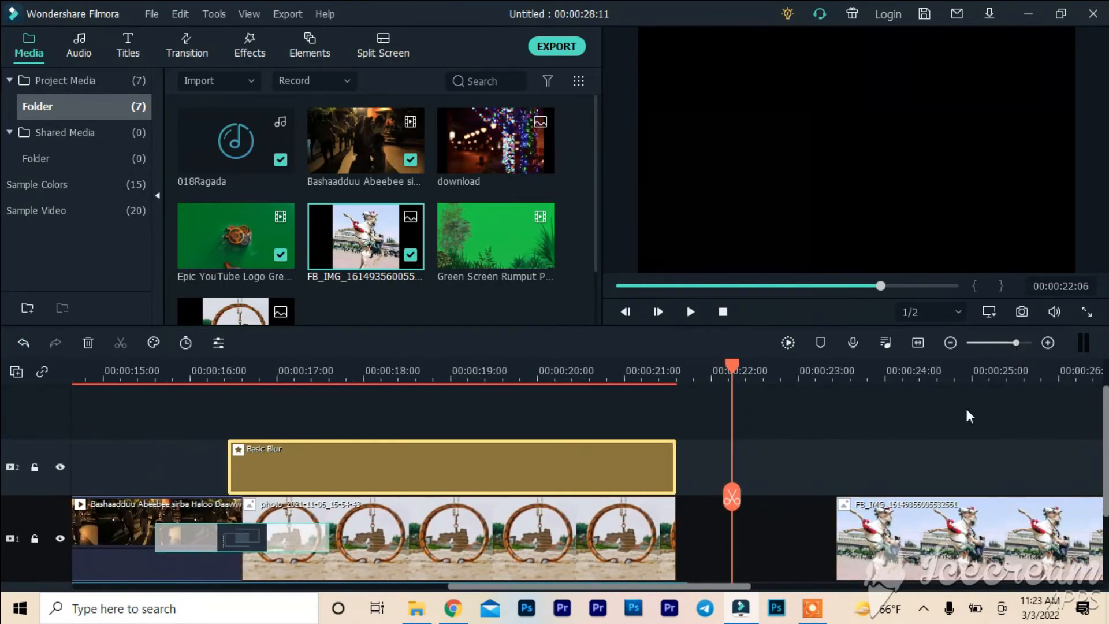
pyautogui.moveTo(892, 562); pyautogui.dragTo(772, 552)
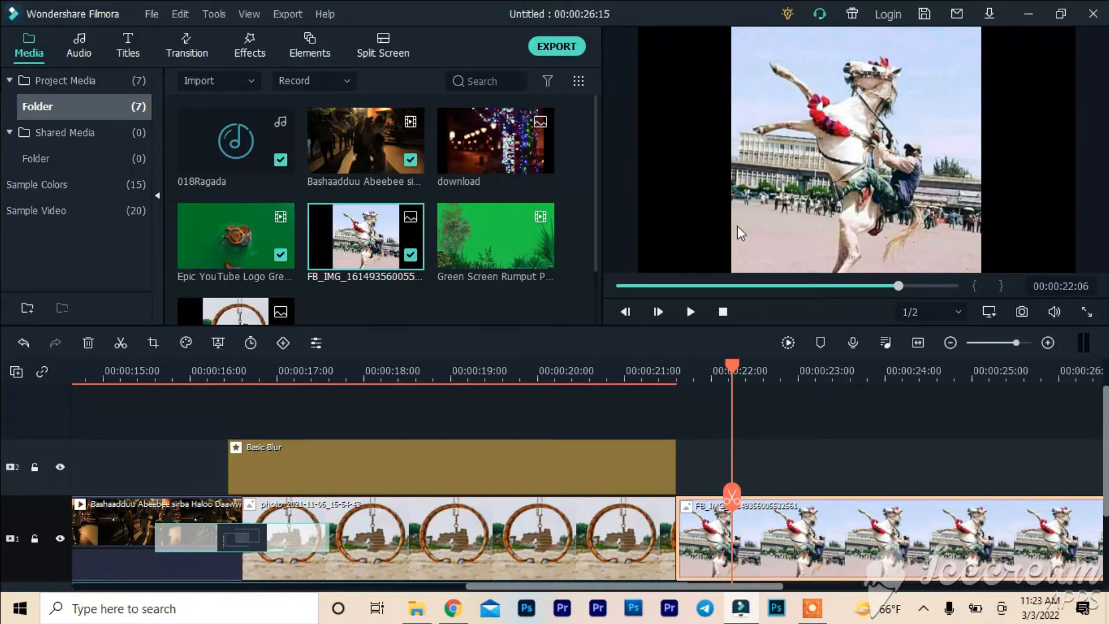
# Extend the Basic Blur effect over the horse photo to the end of the video.
pyautogui.doubleClick(632, 477)
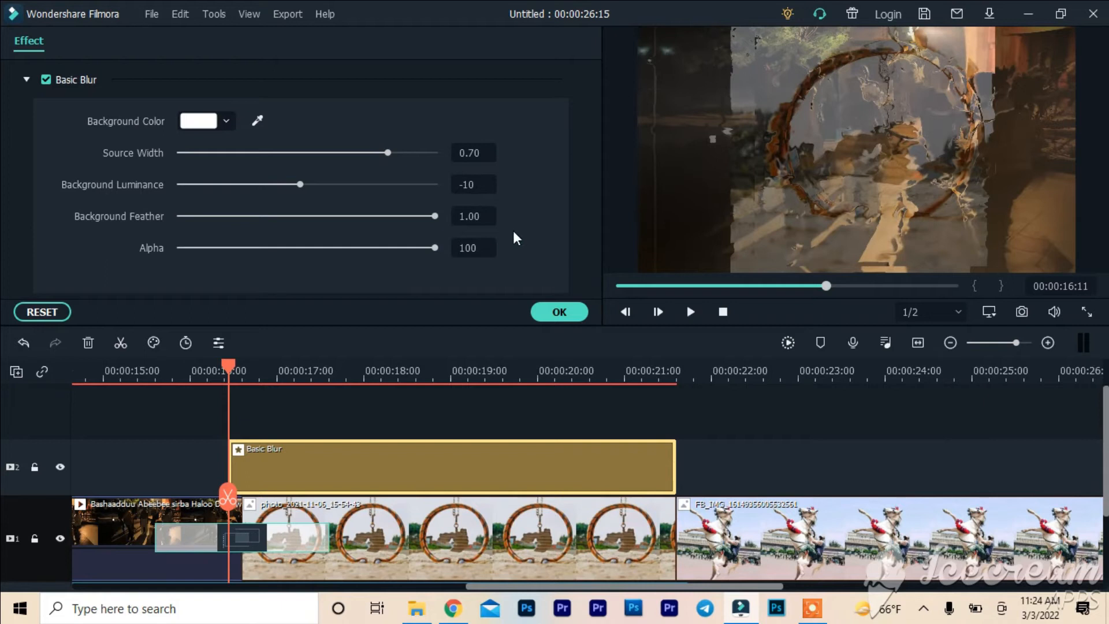
pyautogui.click(552, 312)
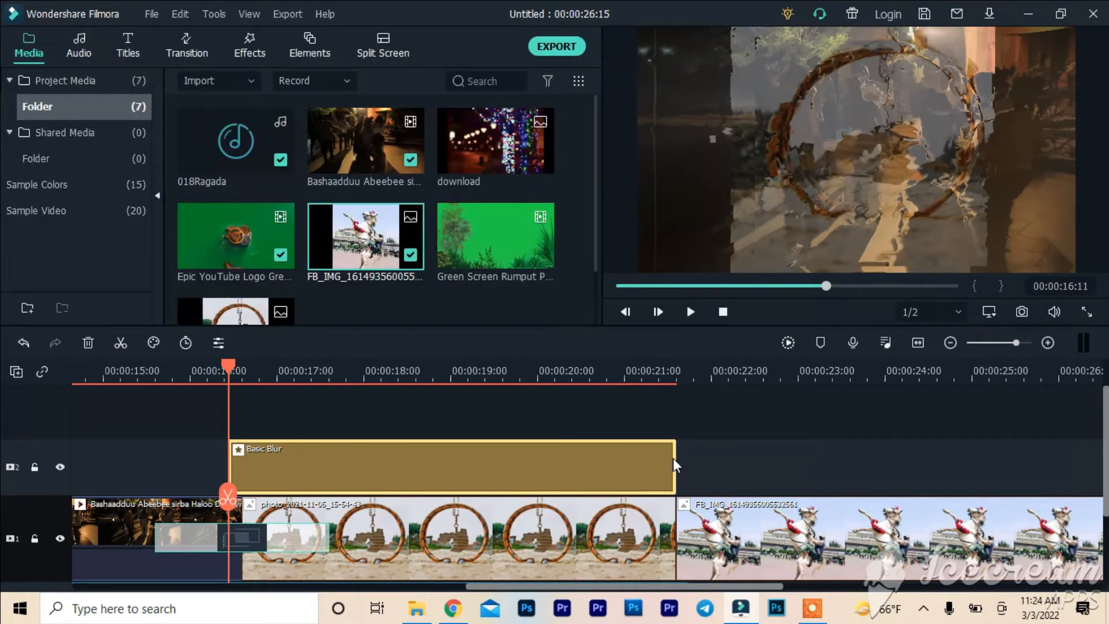
pyautogui.moveTo(673, 459); pyautogui.dragTo(786, 473)
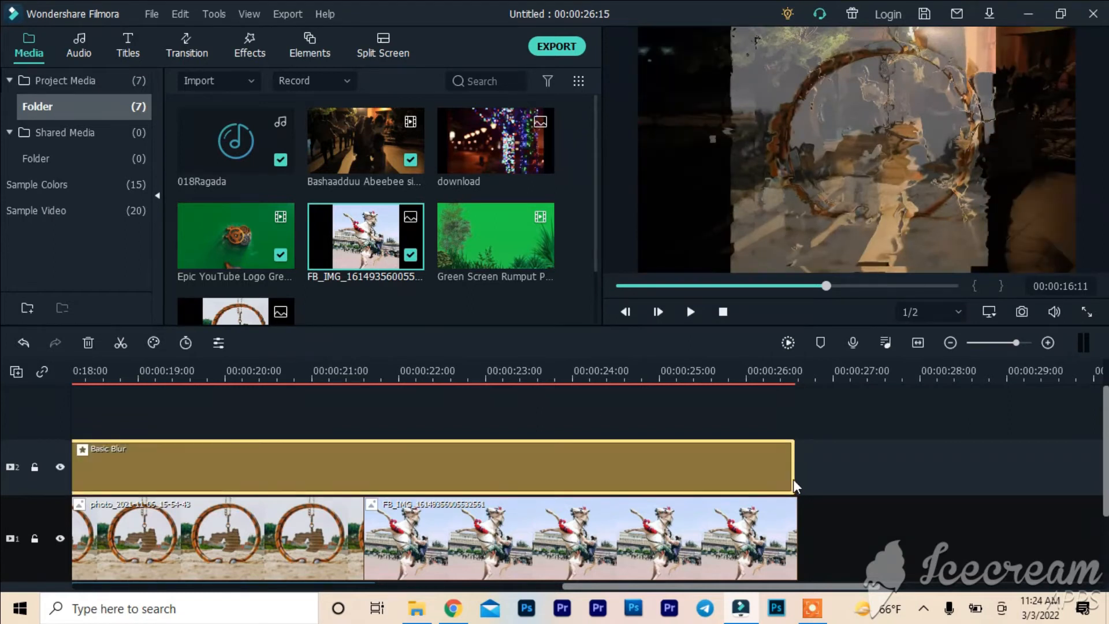
# Play the blurred photo sequence, stop it, and move the playhead back to 00:00:21:07 near the join of the photos.
pyautogui.click(691, 313)
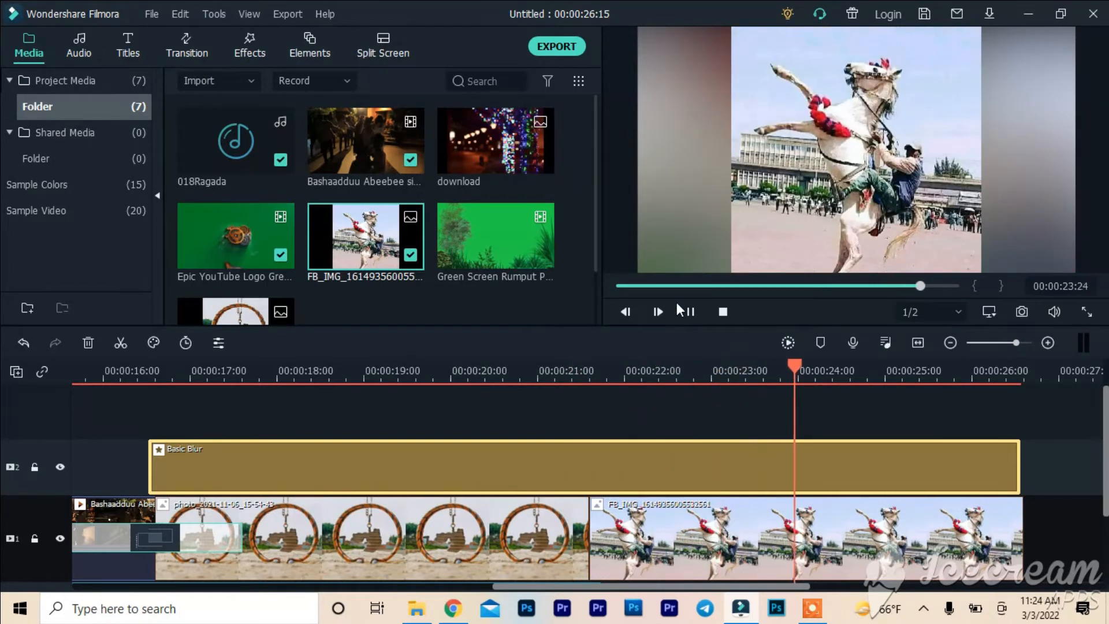
pyautogui.click(687, 312)
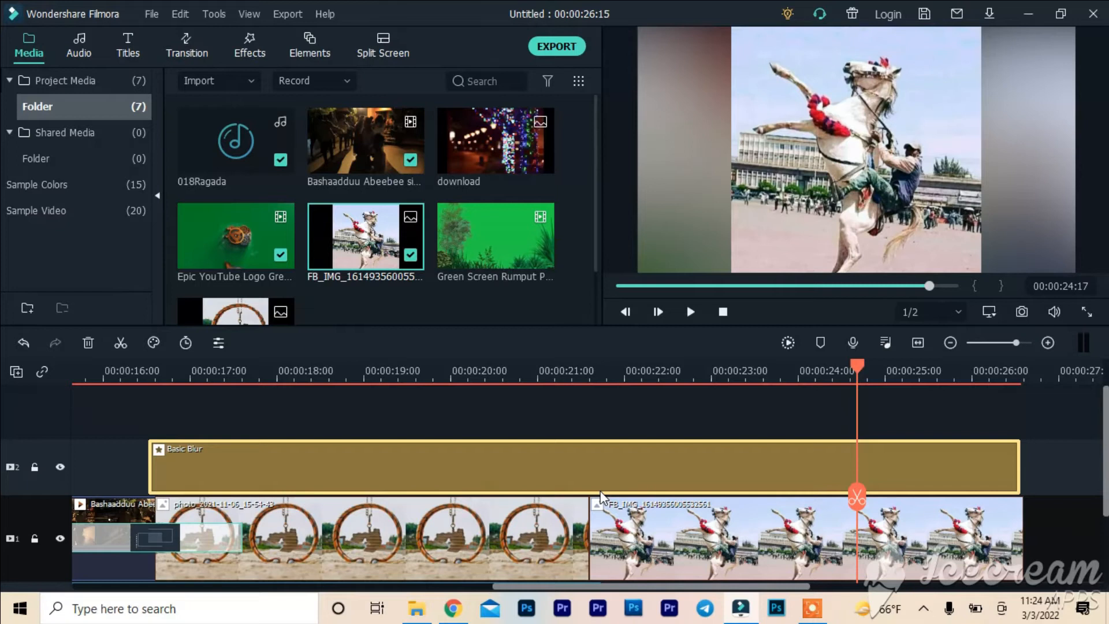
pyautogui.moveTo(859, 368); pyautogui.dragTo(561, 488)
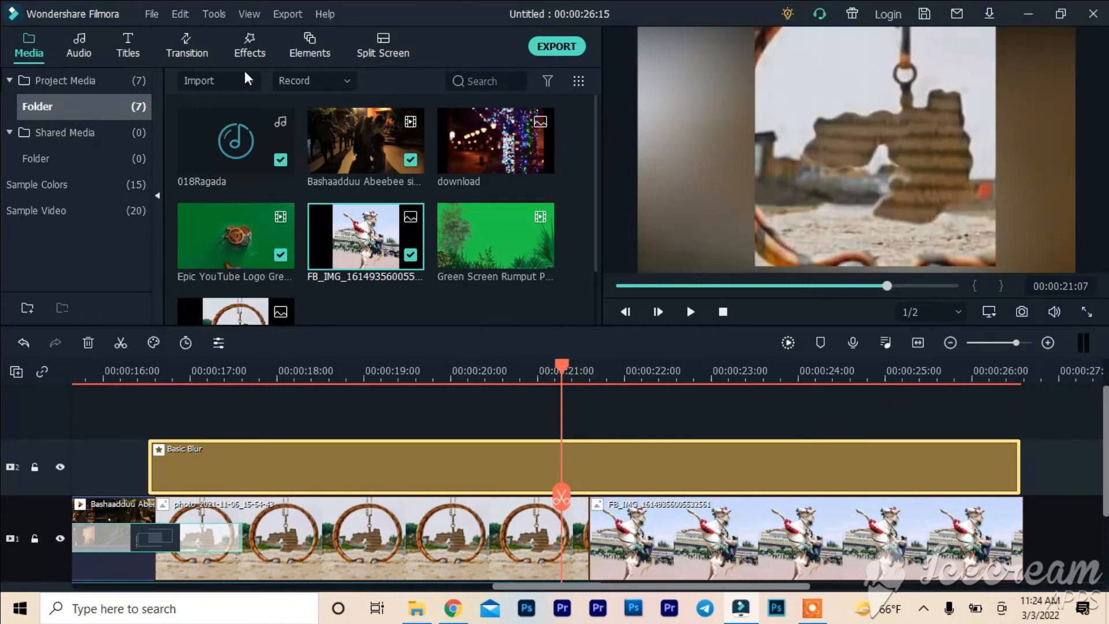
# Add a Morph transition between the ring photo and the horse photo and shorten its duration to 00:00:00:18.
pyautogui.click(206, 53)
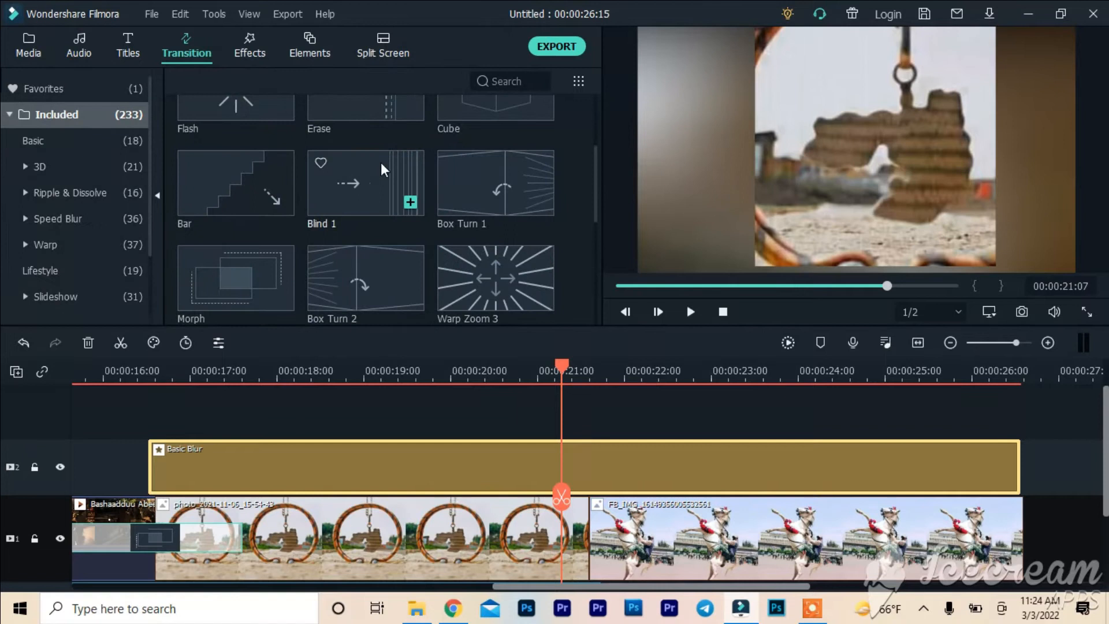
pyautogui.moveTo(269, 261); pyautogui.dragTo(583, 529)
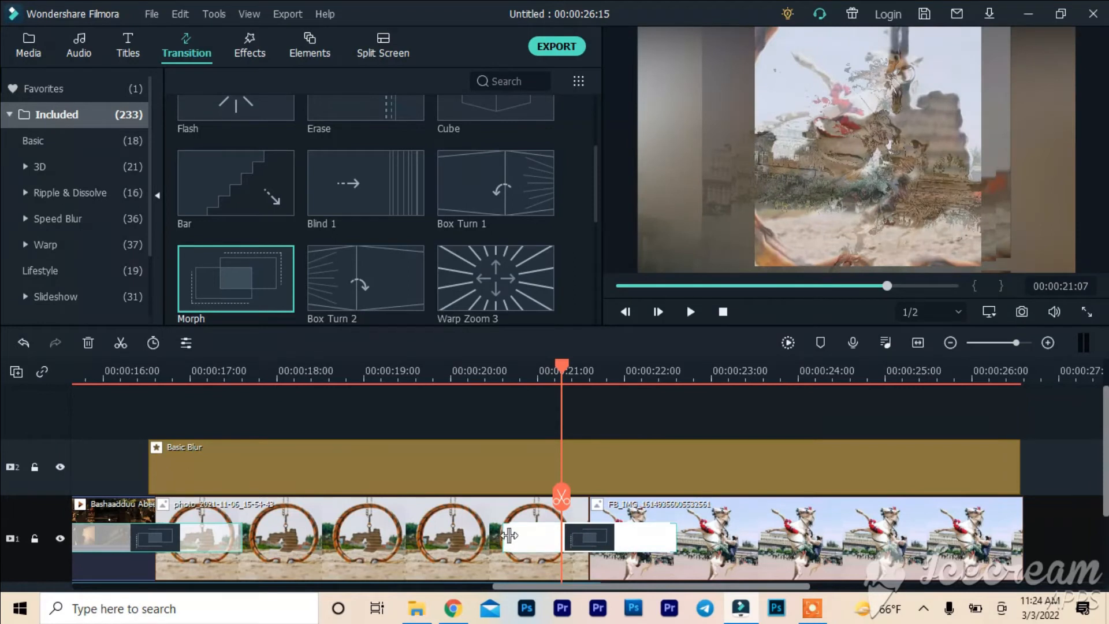
pyautogui.moveTo(503, 537); pyautogui.dragTo(512, 539)
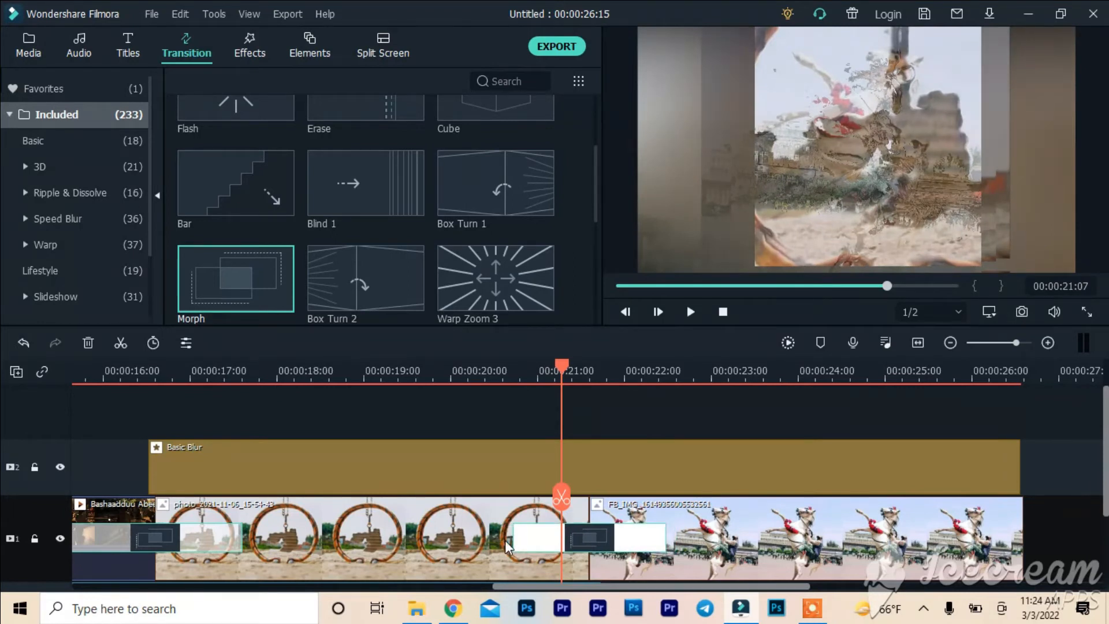
pyautogui.doubleClick(512, 540)
pyautogui.click(513, 540)
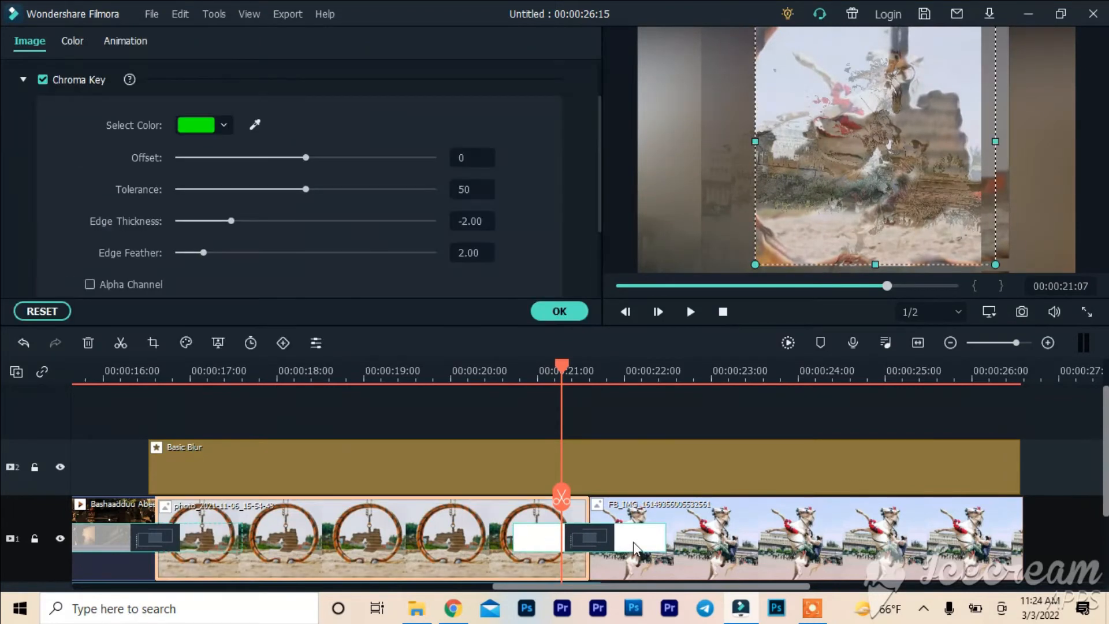
pyautogui.click(660, 538)
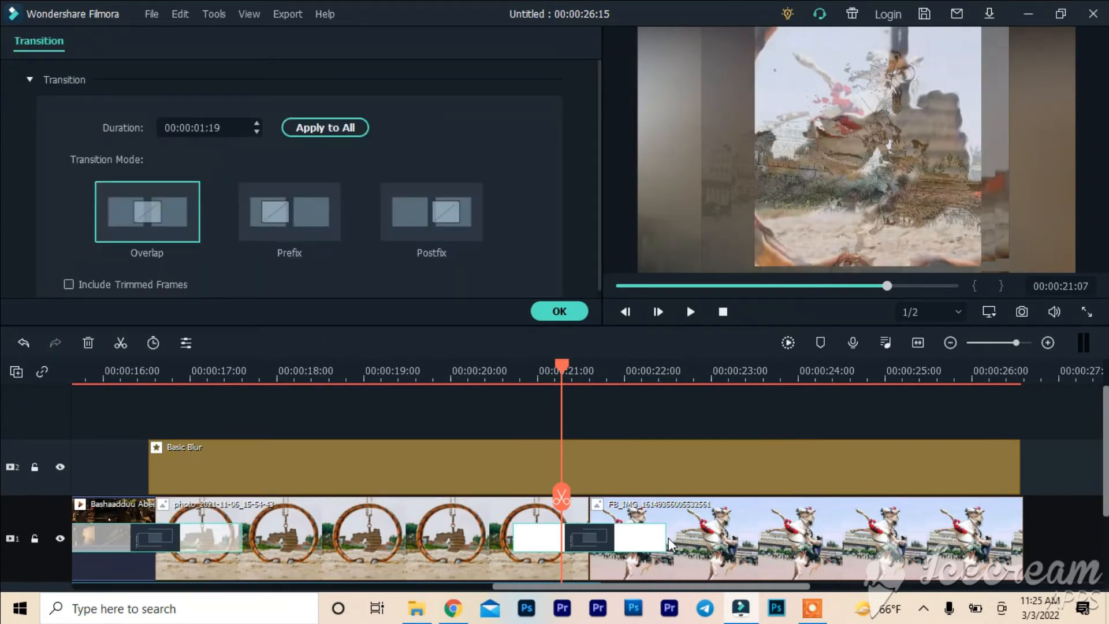
pyautogui.moveTo(664, 537); pyautogui.dragTo(621, 539)
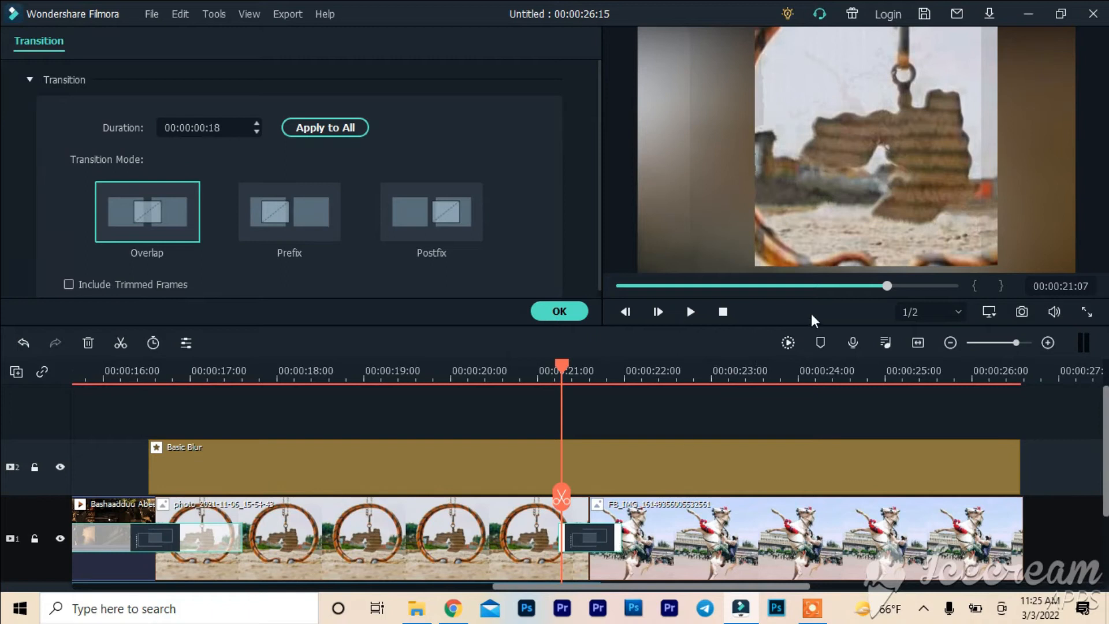
# Play the transition between the two photos, close its settings, and set the playhead to 00:00:25:18.
pyautogui.click(690, 312)
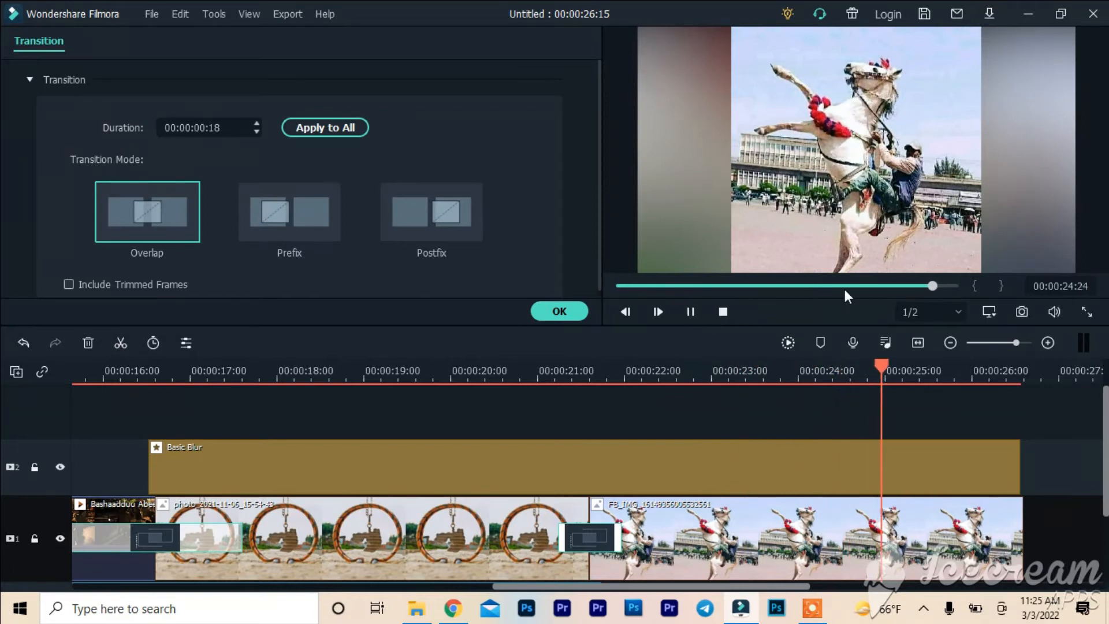
pyautogui.click(690, 311)
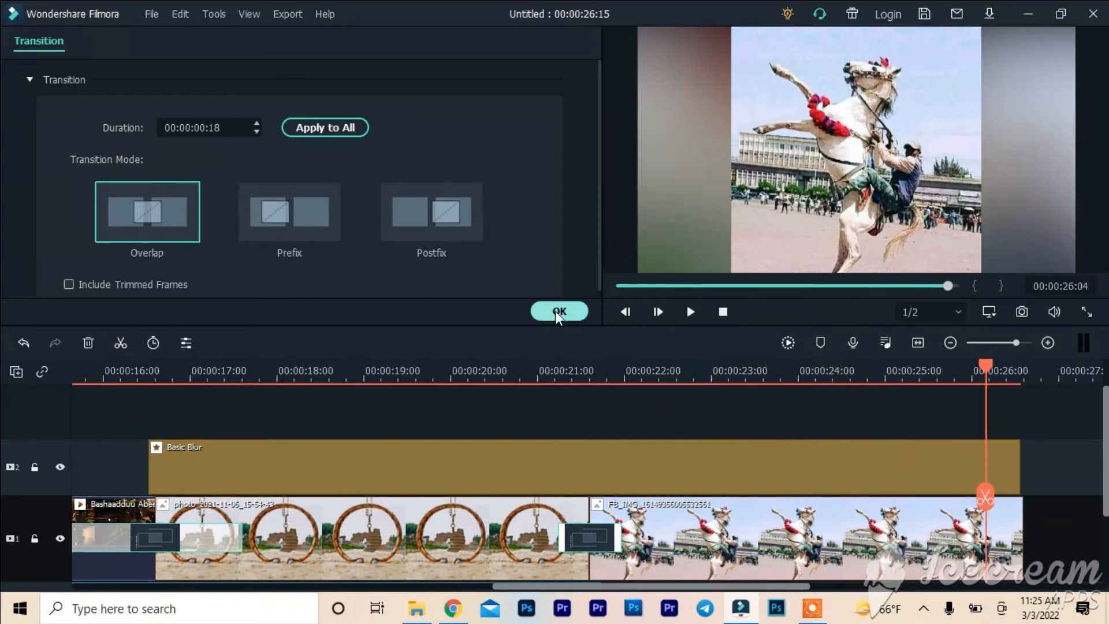
pyautogui.click(556, 311)
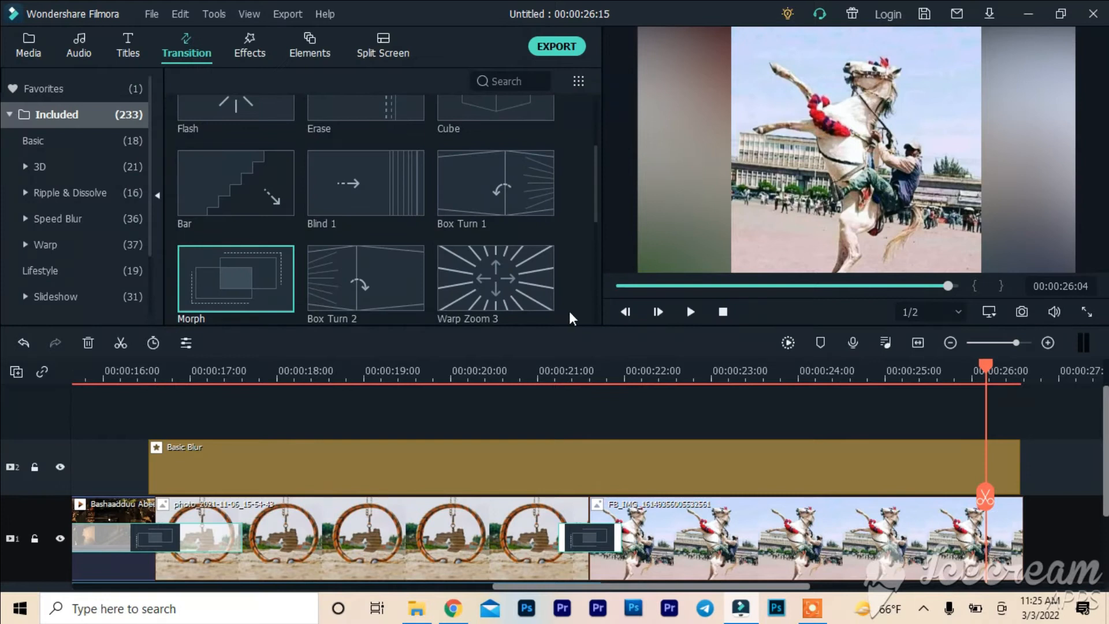
pyautogui.moveTo(945, 283); pyautogui.dragTo(937, 261)
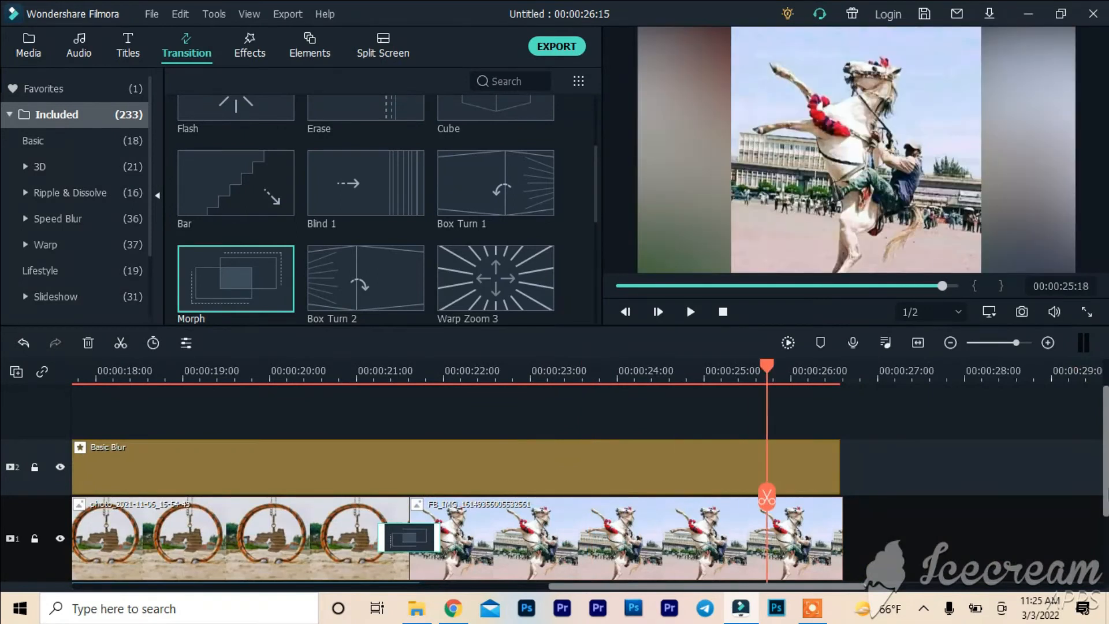
# Extend the 018Ragada music on audio track 1 to the end of the horse photo.
pyautogui.moveTo(1106, 499); pyautogui.dragTo(1107, 449)
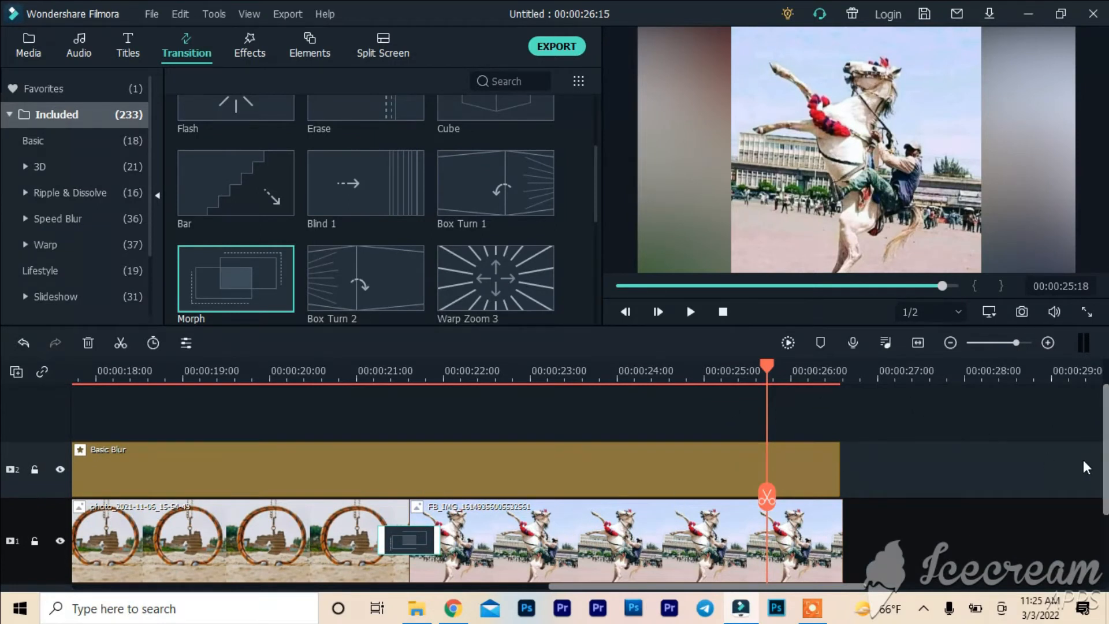
pyautogui.scroll(-2, 1105, 462)
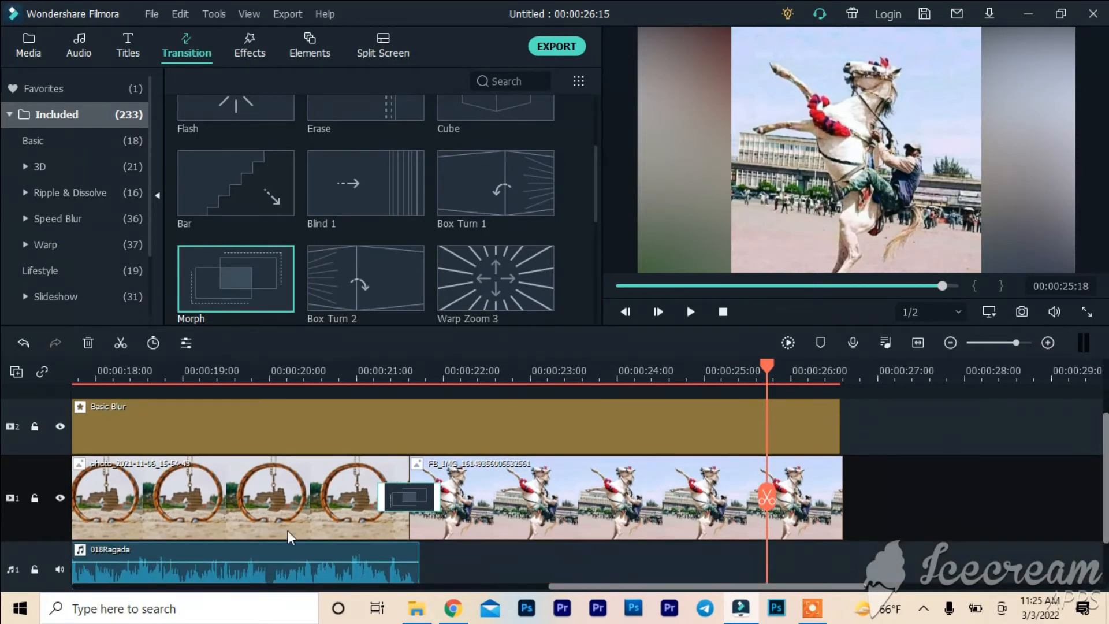
pyautogui.click(393, 574)
pyautogui.moveTo(417, 559); pyautogui.dragTo(843, 555)
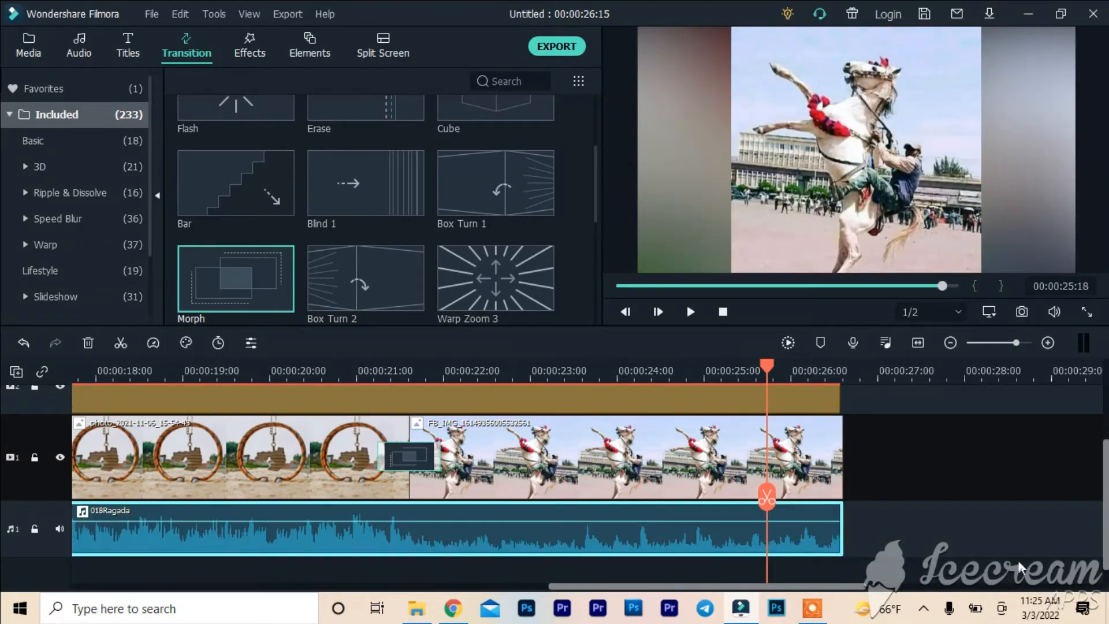
pyautogui.scroll(2, 555, 487)
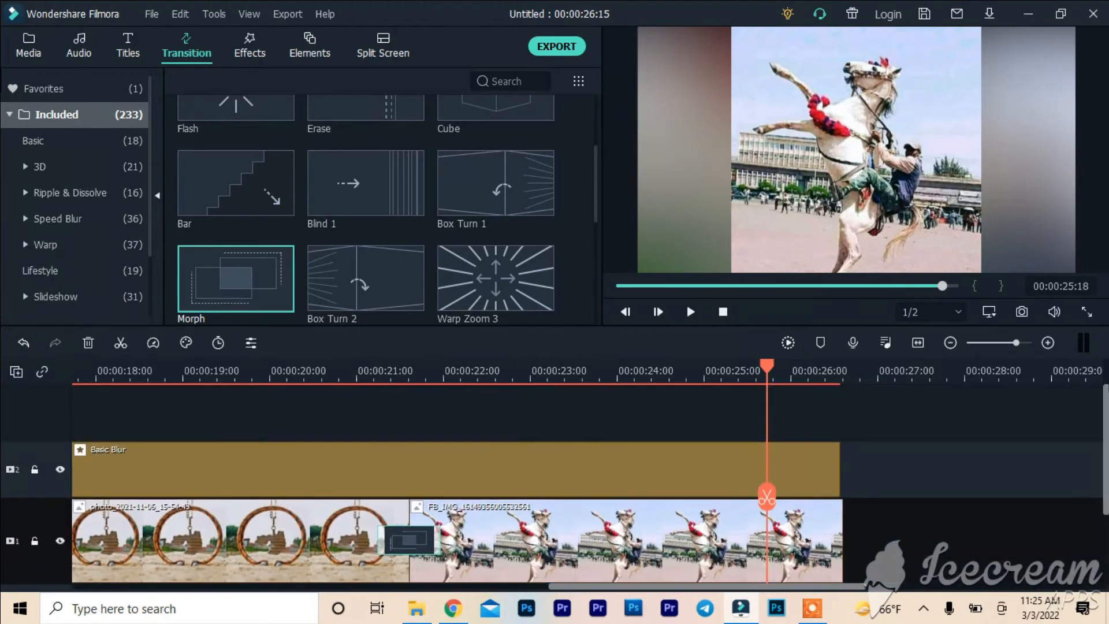
# Play the whole video from 00:00:00:00 to review the logo, transitions and photos with the music.
pyautogui.moveTo(757, 362); pyautogui.dragTo(3, 369)
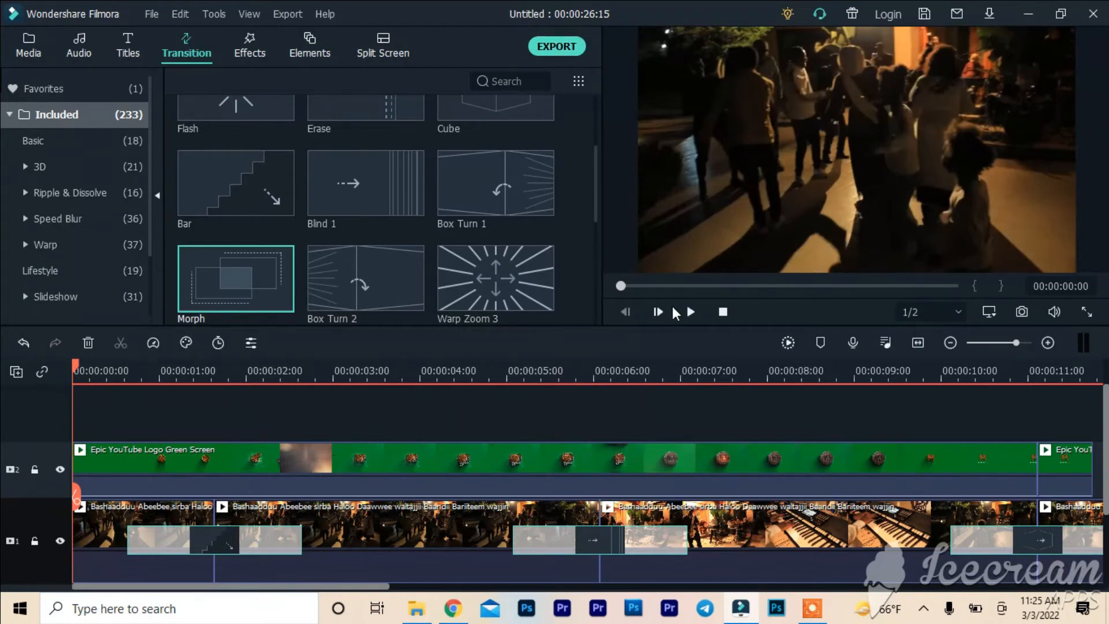
pyautogui.click(691, 313)
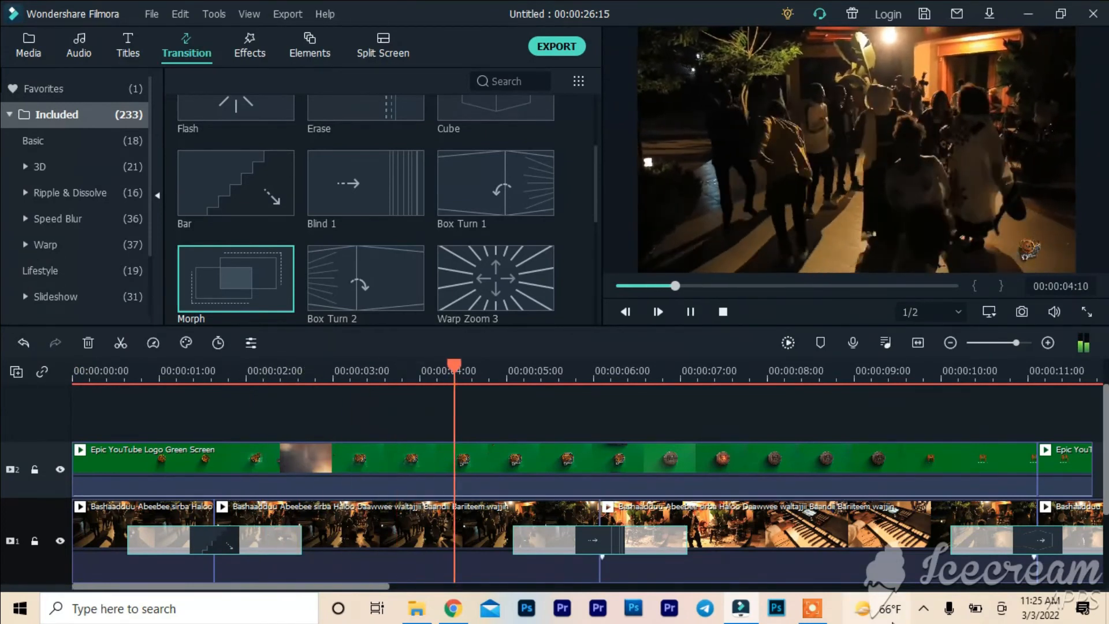
pyautogui.moveTo(1009, 342)
pyautogui.mouseDown()
pyautogui.moveTo(961, 342)
pyautogui.moveTo(1019, 337)
pyautogui.moveTo(1007, 338)
pyautogui.mouseUp()
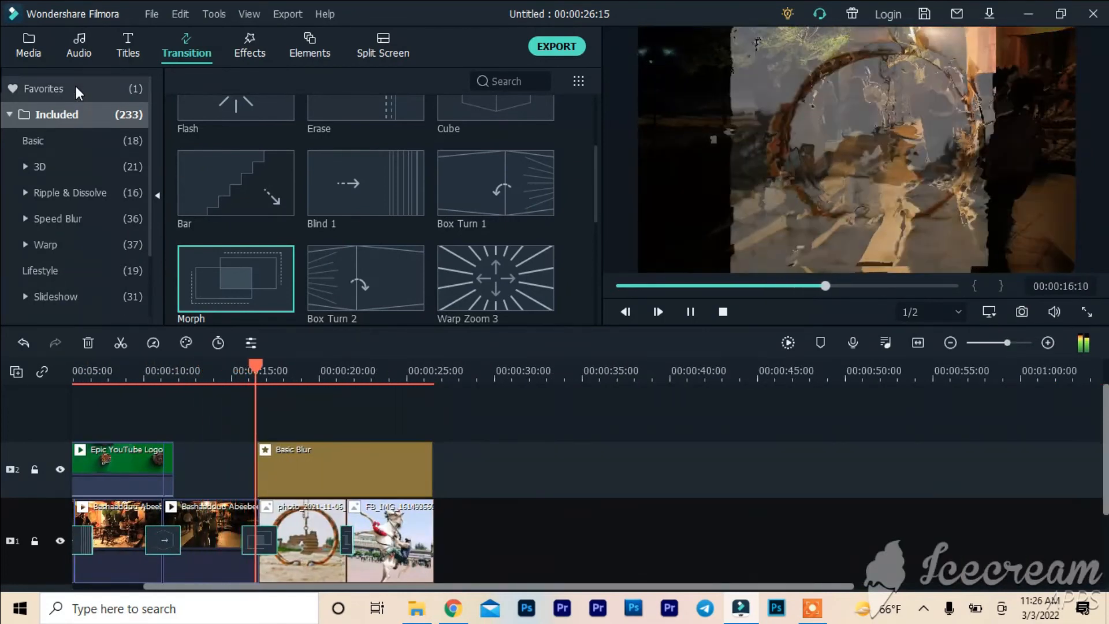
# Add a Default Title on video track 3 above the photos and set its text to the creator's name followed by "Youtube".
pyautogui.click(128, 50)
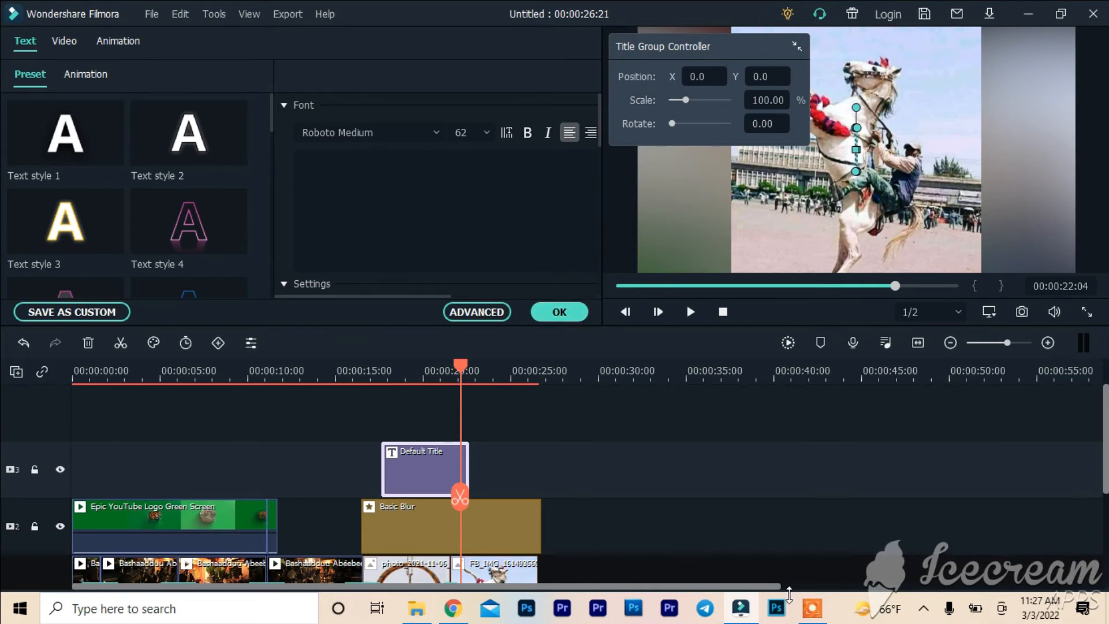
pyautogui.click(297, 190)
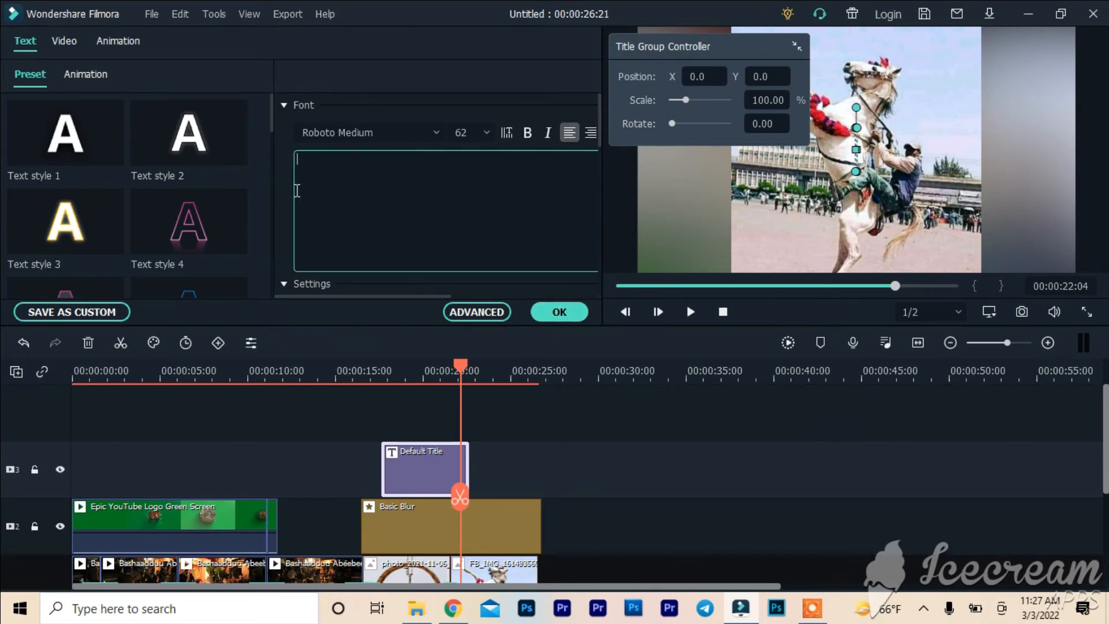
pyautogui.write('A')
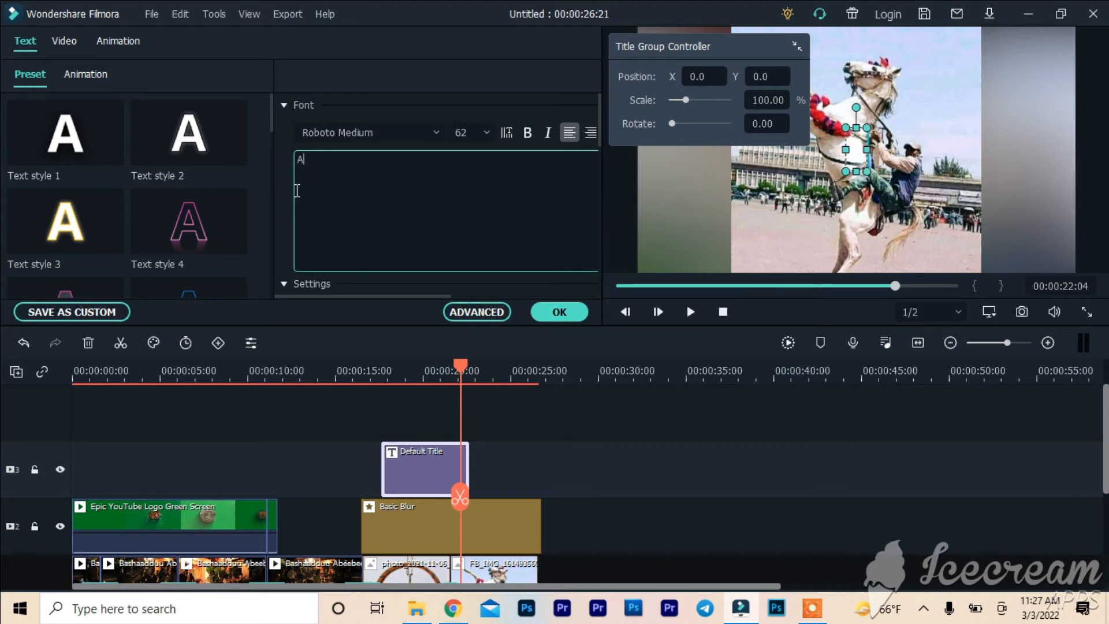
pyautogui.write('B')
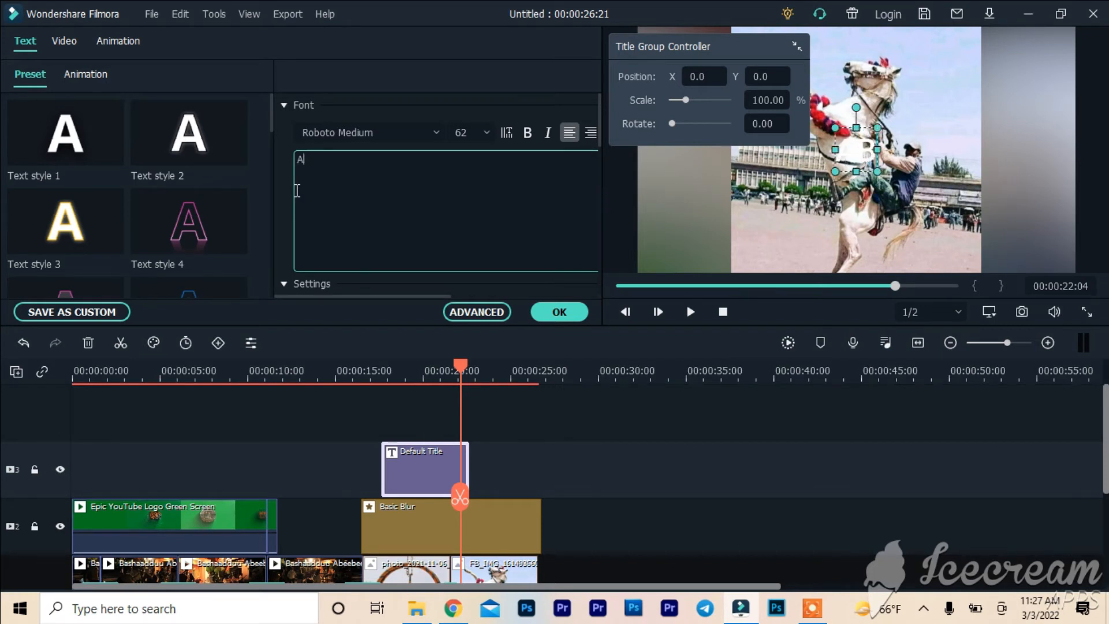
pyautogui.write('bdiin')
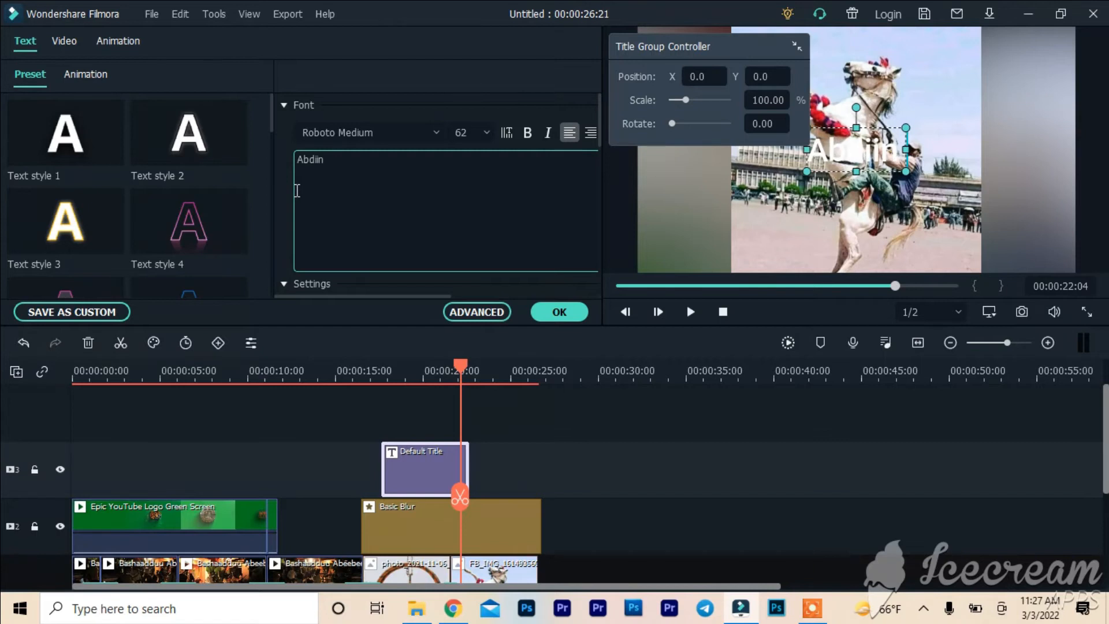
pyautogui.write('Y')
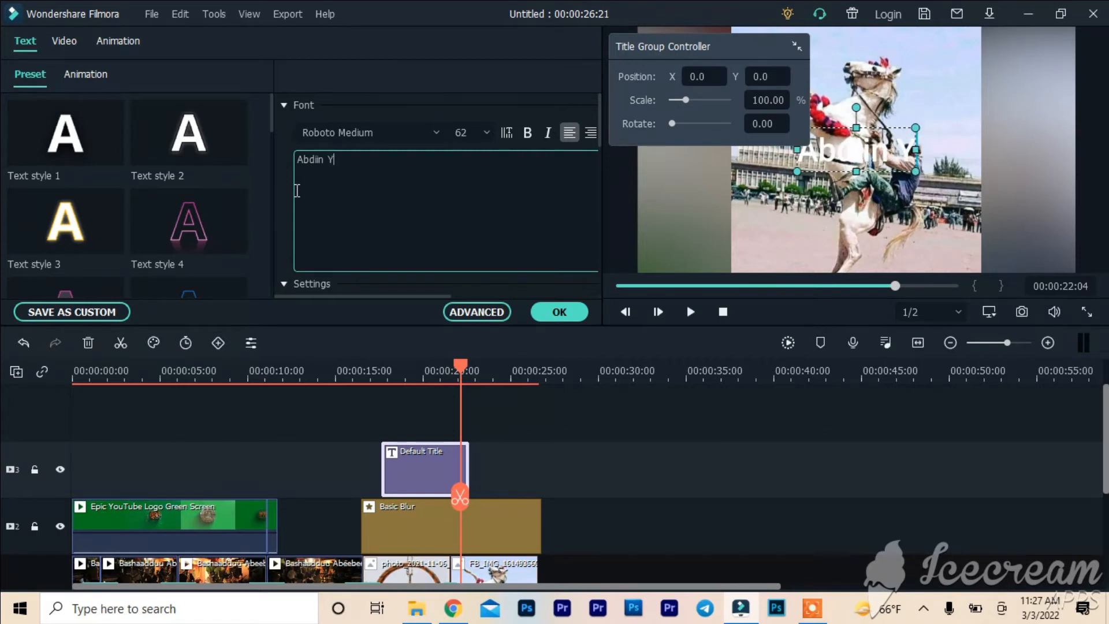
pyautogui.write('outubwe')
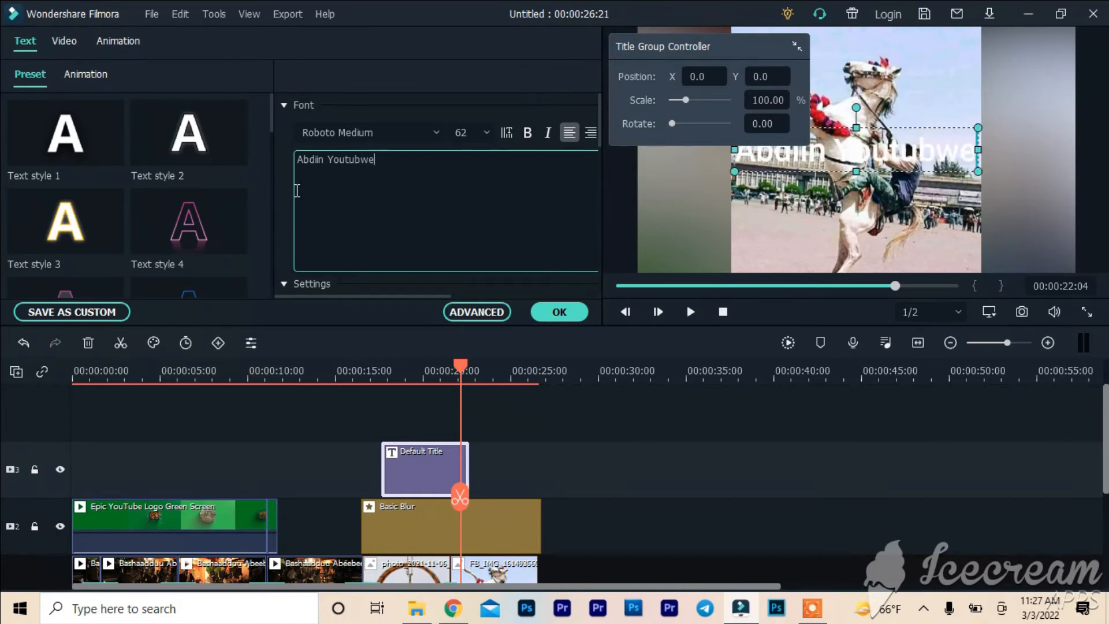
pyautogui.press('BackSpace')
pyautogui.press('BackSpace')
pyautogui.press('BackSpace')
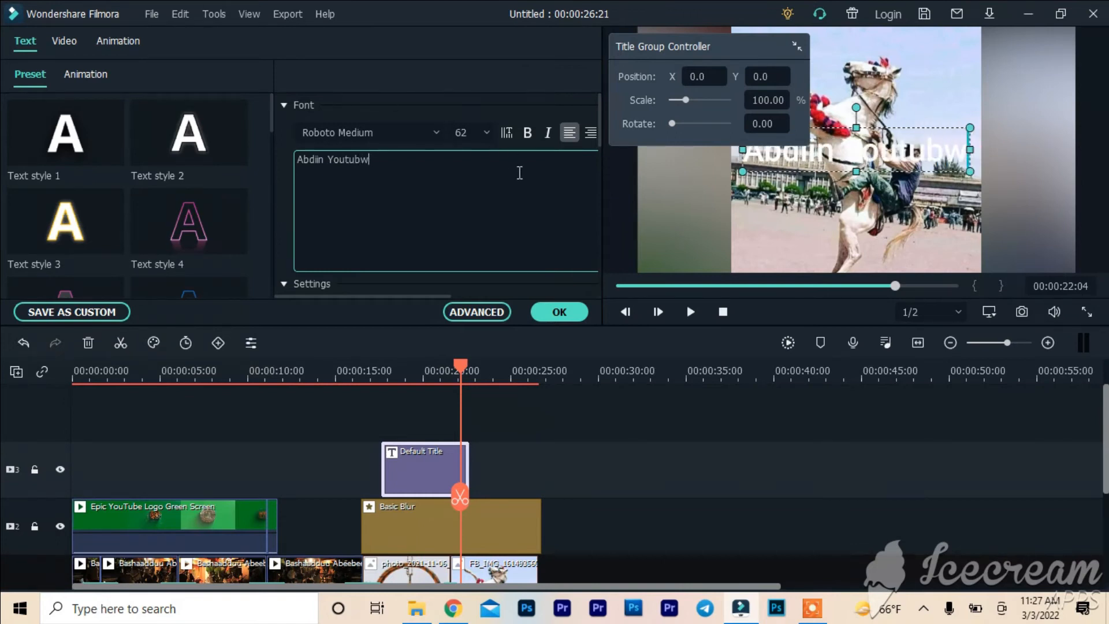
pyautogui.write('be')
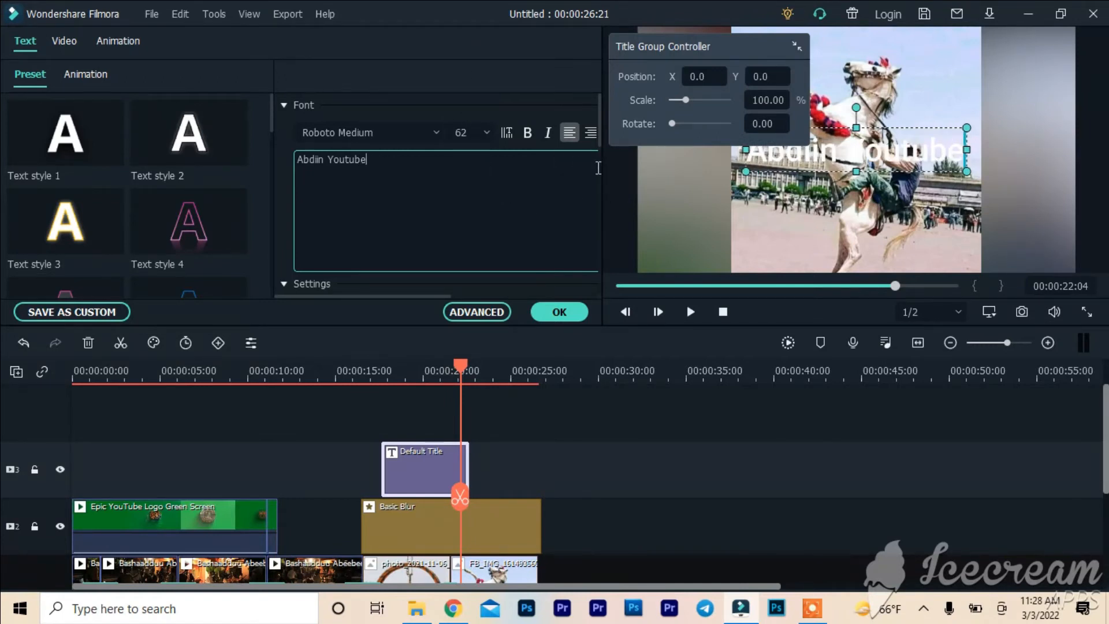
# Try purple, grey and dark red as the title's text color.
pyautogui.moveTo(596, 141); pyautogui.dragTo(599, 172)
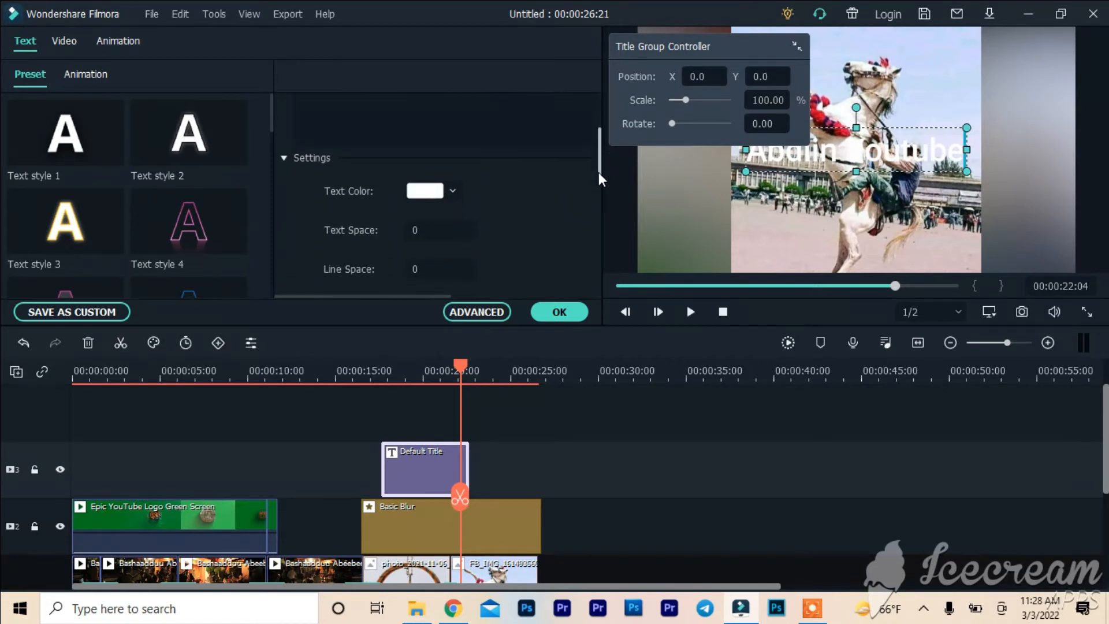
pyautogui.click(431, 190)
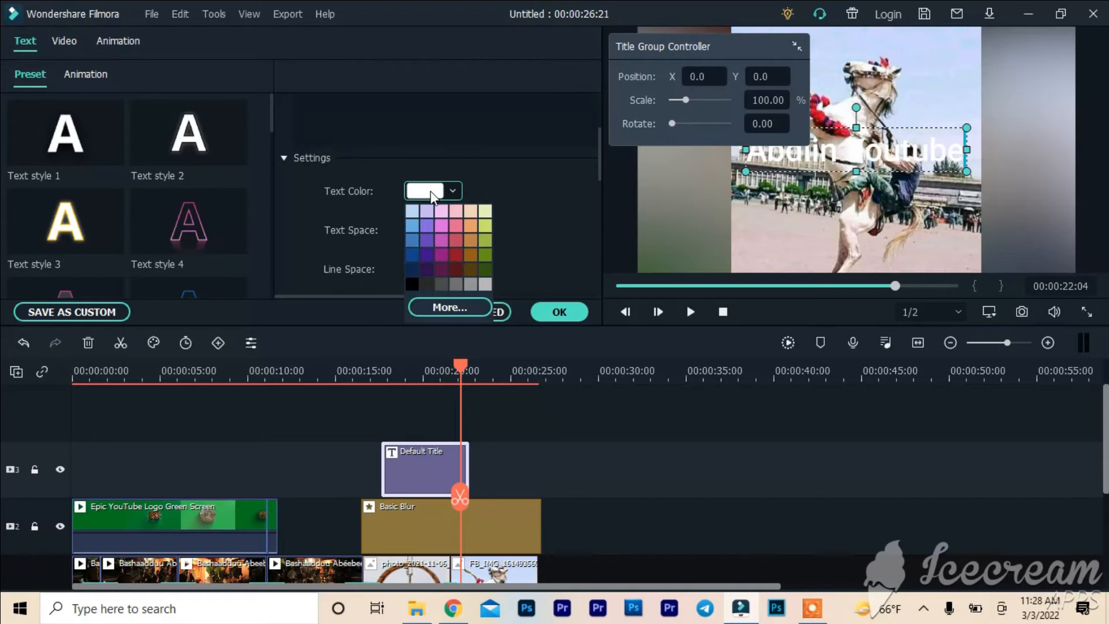
pyautogui.click(421, 230)
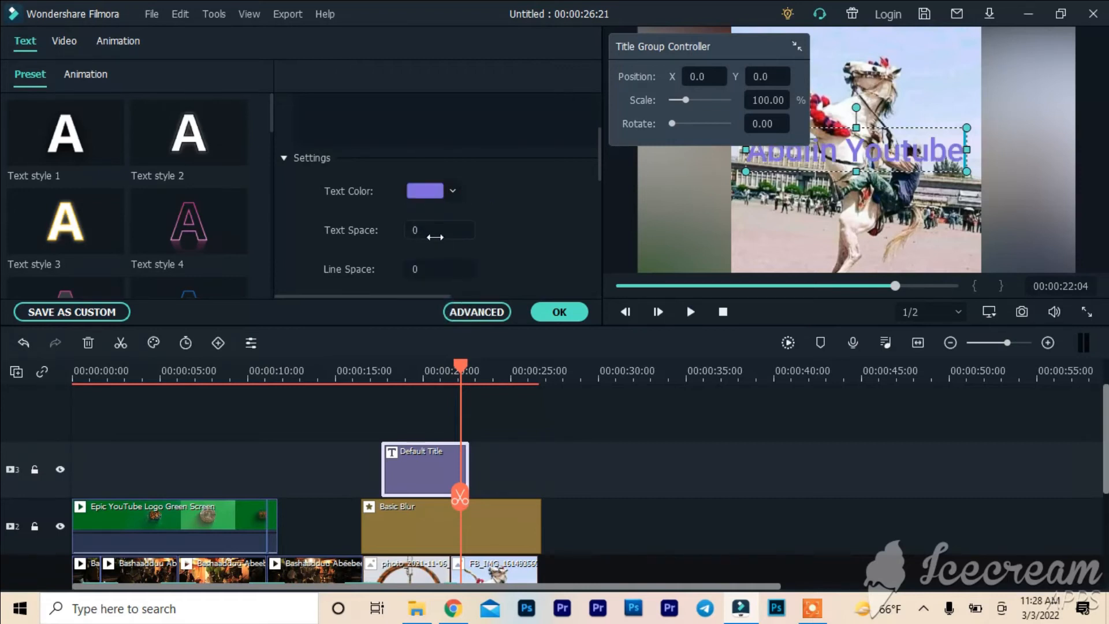
pyautogui.click(449, 194)
pyautogui.click(469, 282)
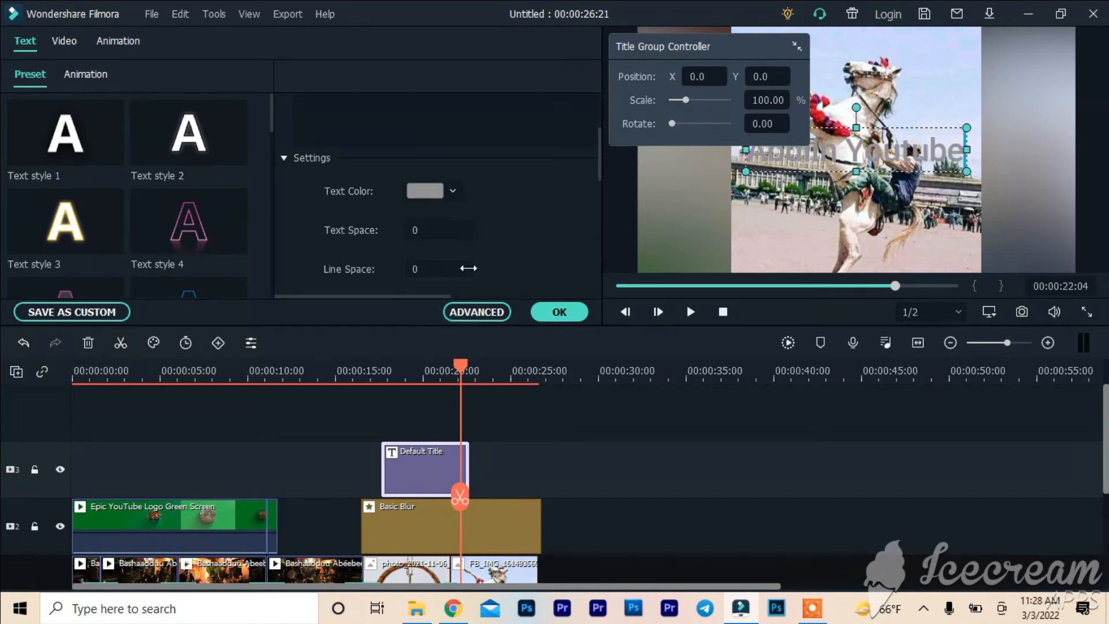
pyautogui.click(450, 196)
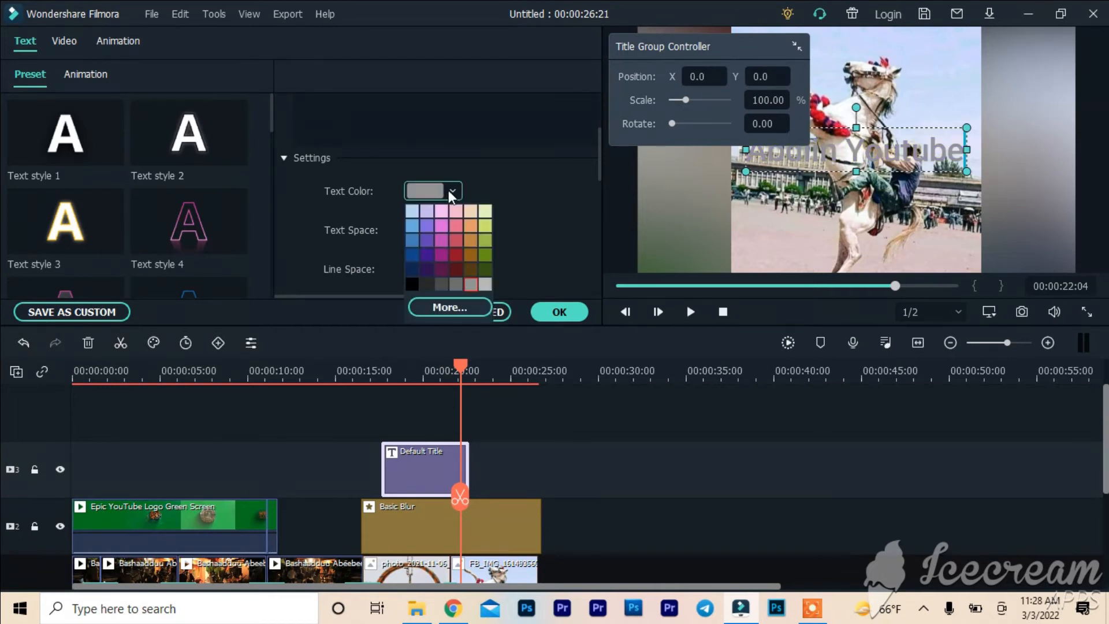
pyautogui.click(601, 154)
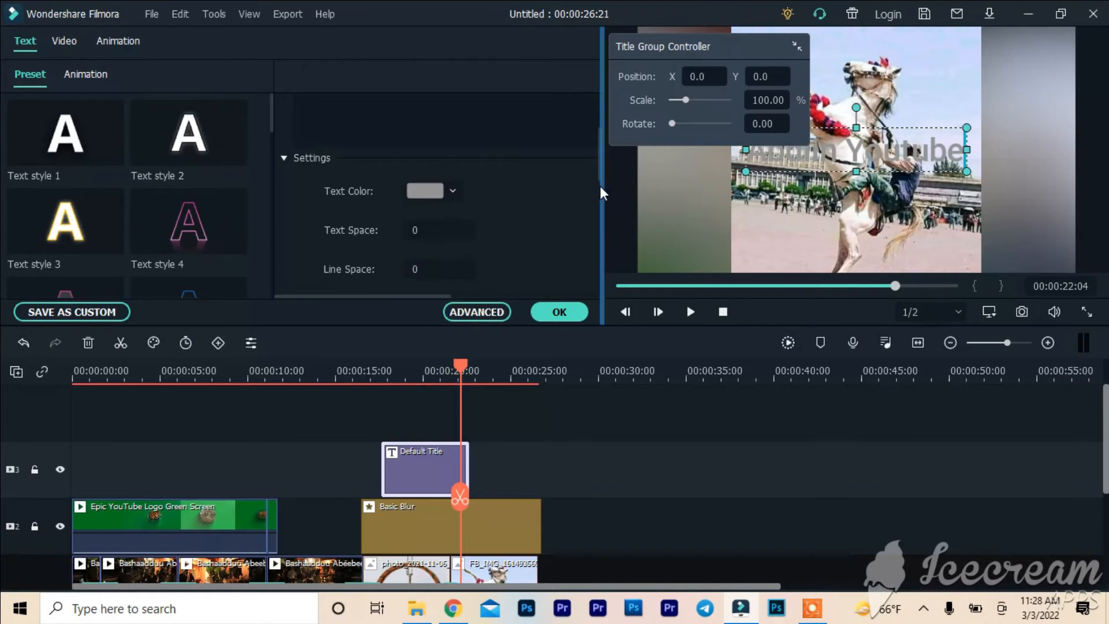
pyautogui.click(454, 193)
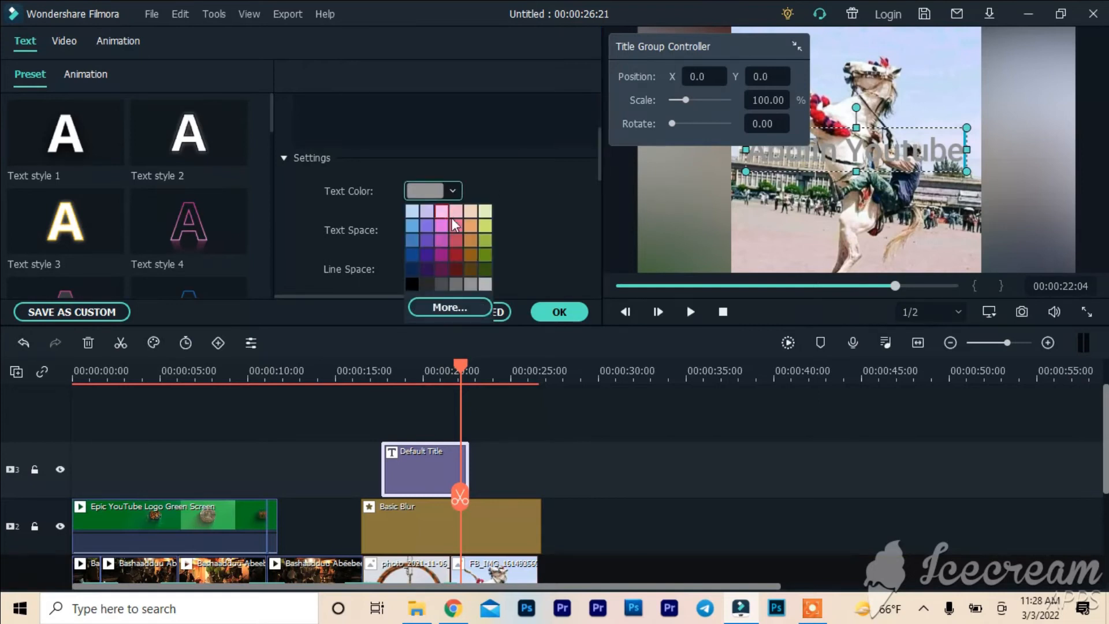
pyautogui.click(453, 255)
# Try the Text style 4, Text style 2 and Text style 1 presets on the title.
pyautogui.moveTo(191, 117)
pyautogui.click(185, 208)
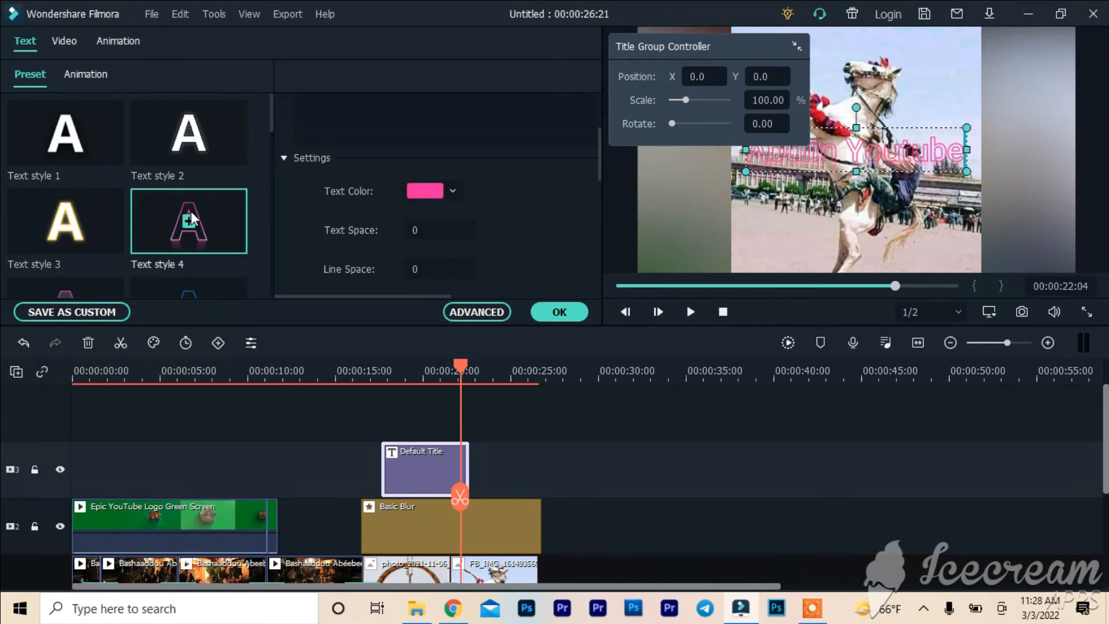
pyautogui.click(181, 154)
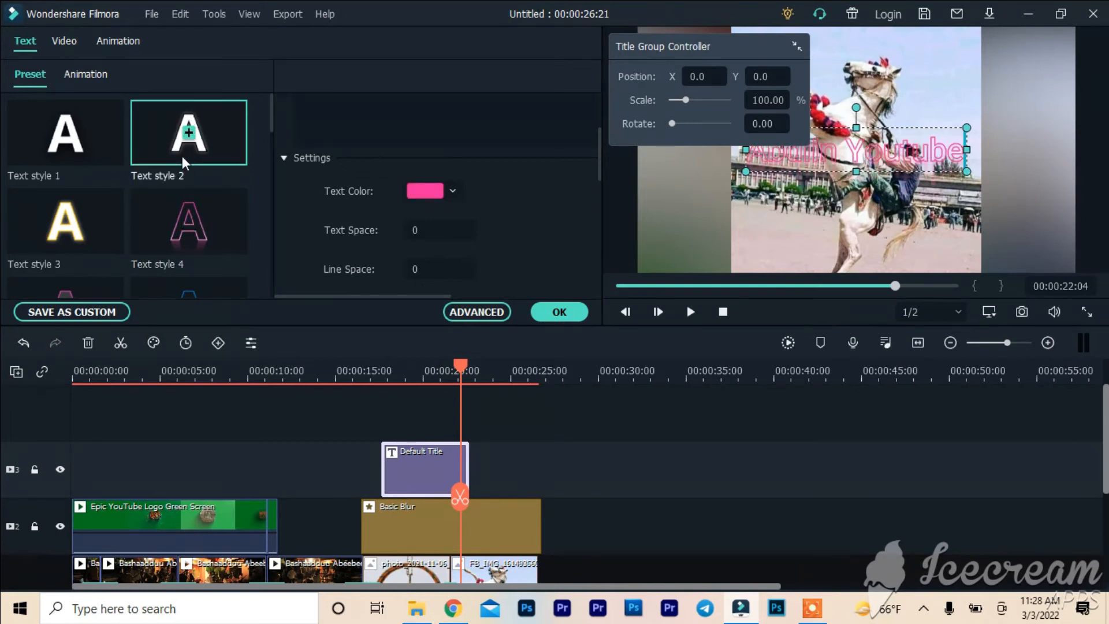
pyautogui.click(74, 154)
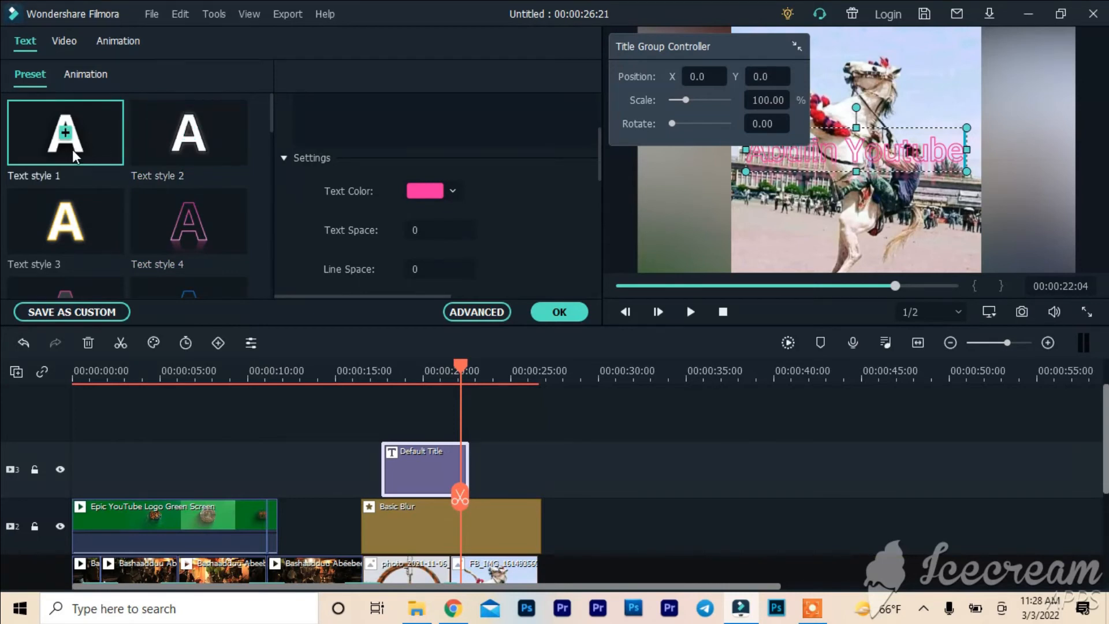
pyautogui.click(191, 138)
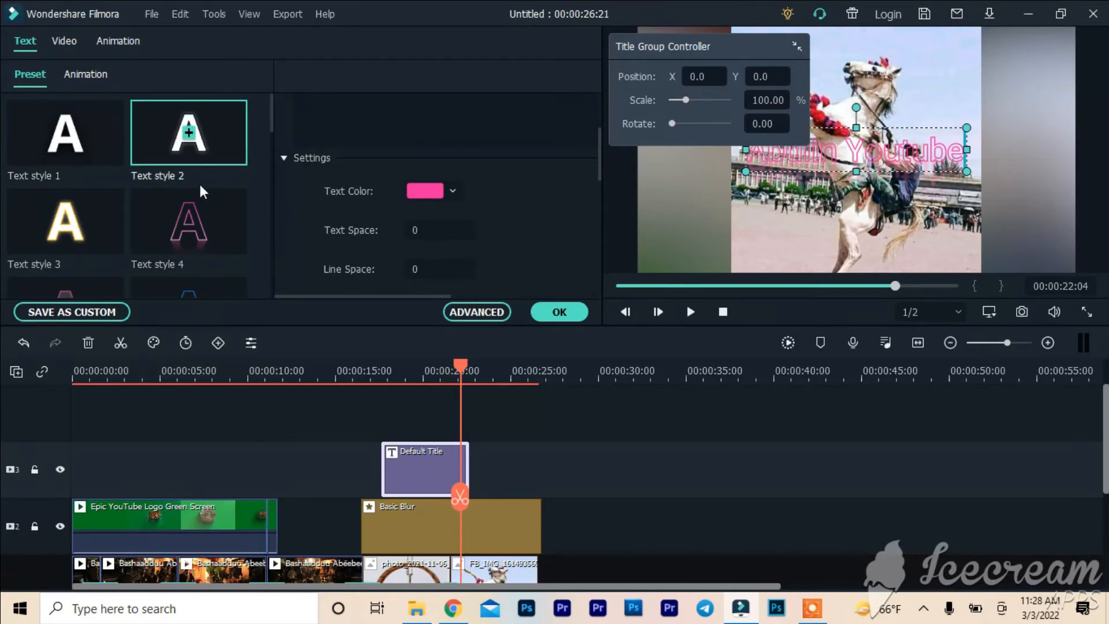
pyautogui.click(185, 229)
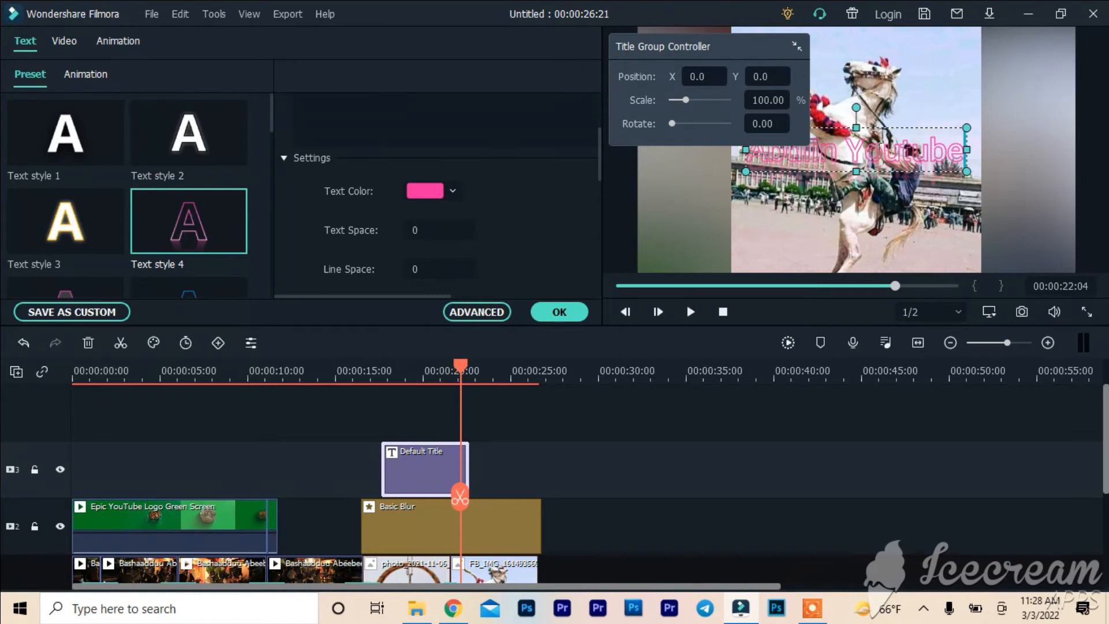
# Shrink the title into the lower-left corner of the video frame and try Text style 2 with dark red text.
pyautogui.moveTo(968, 128); pyautogui.dragTo(773, 252)
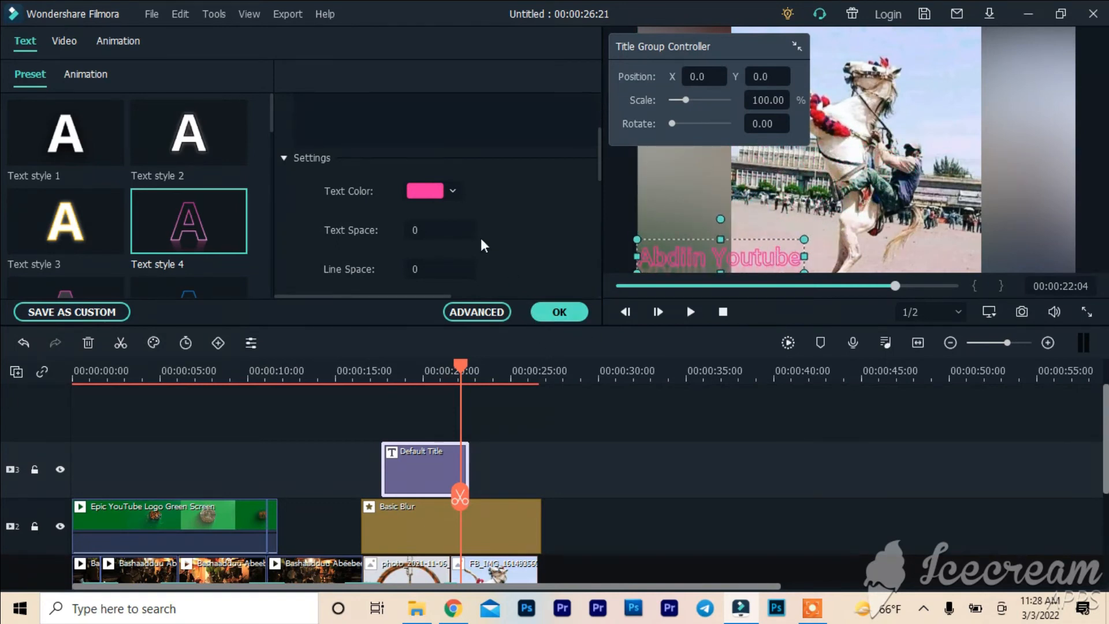
pyautogui.click(191, 132)
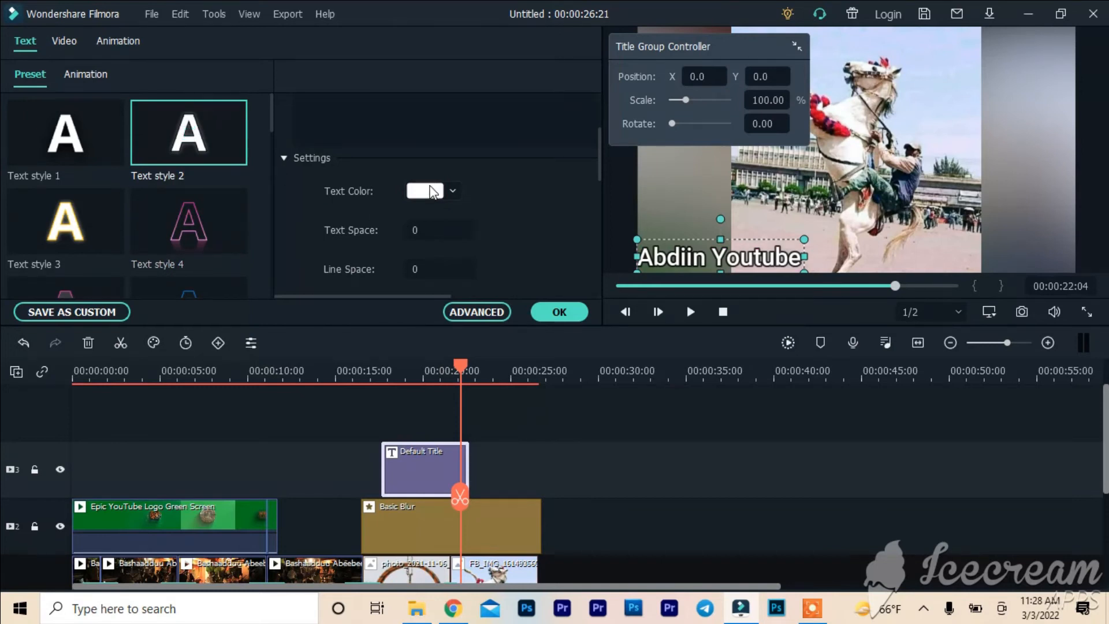
pyautogui.click(430, 190)
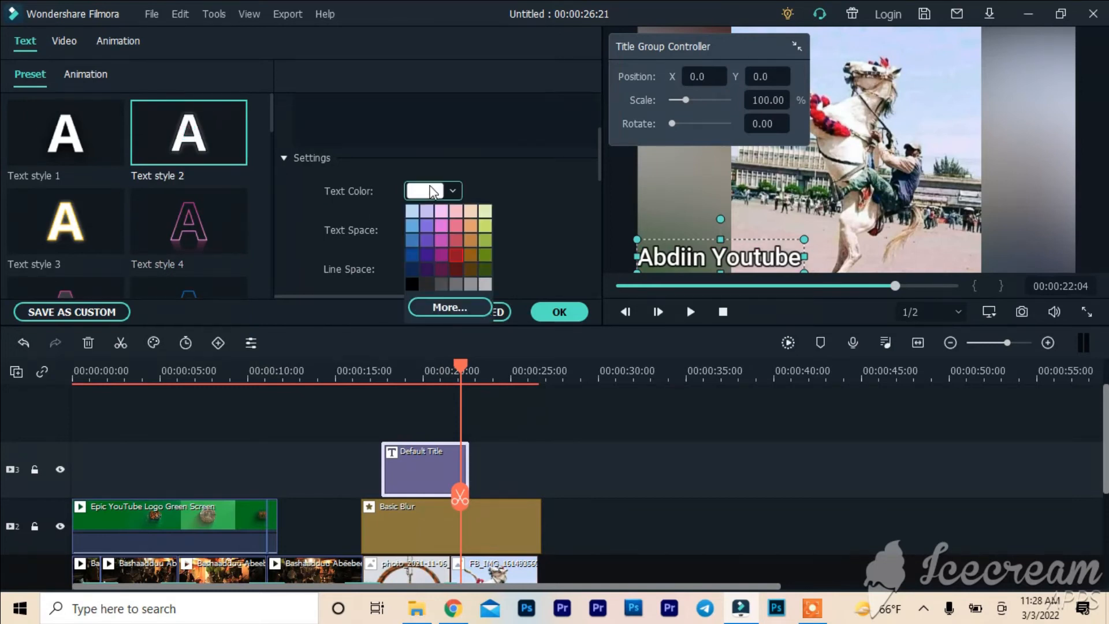
pyautogui.click(455, 256)
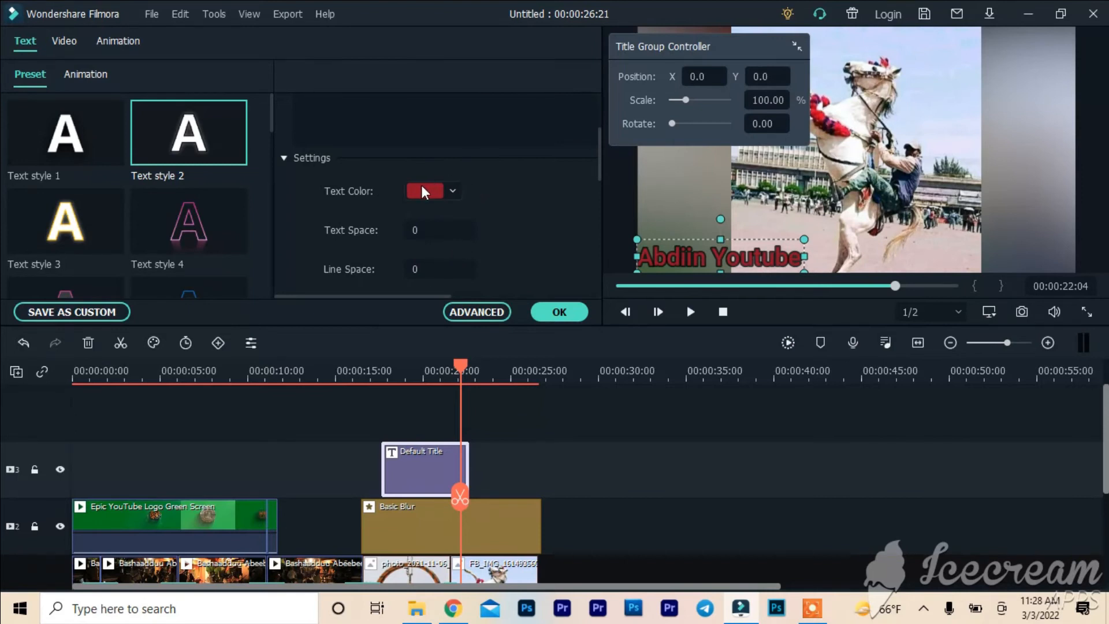
pyautogui.click(451, 191)
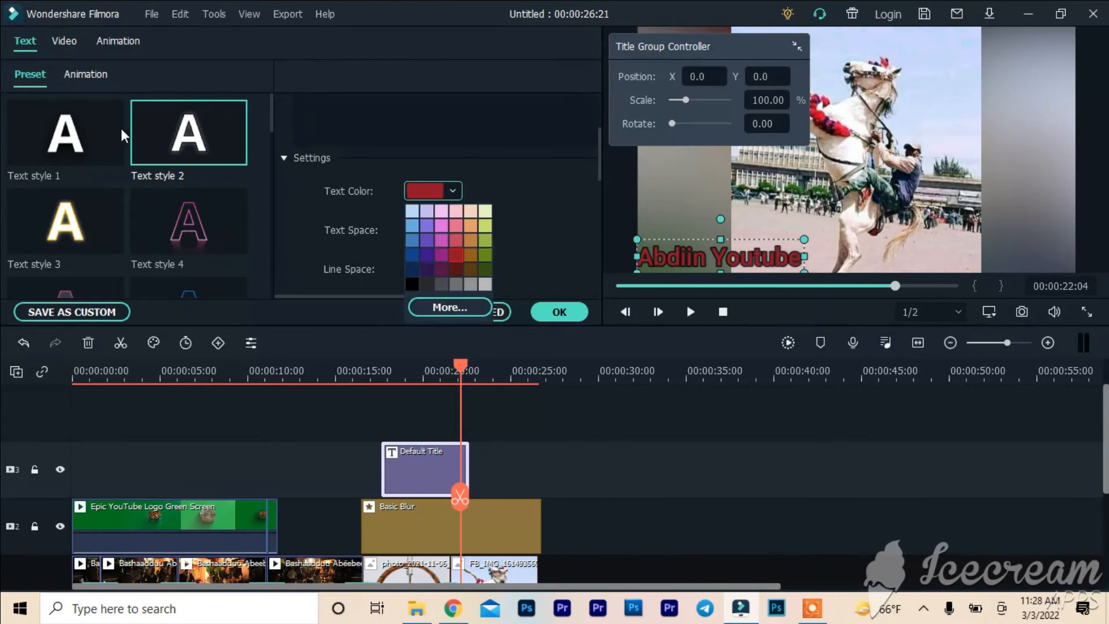
# Apply Text style 1 to the title with dark red text and make the title slightly smaller.
pyautogui.click(75, 147)
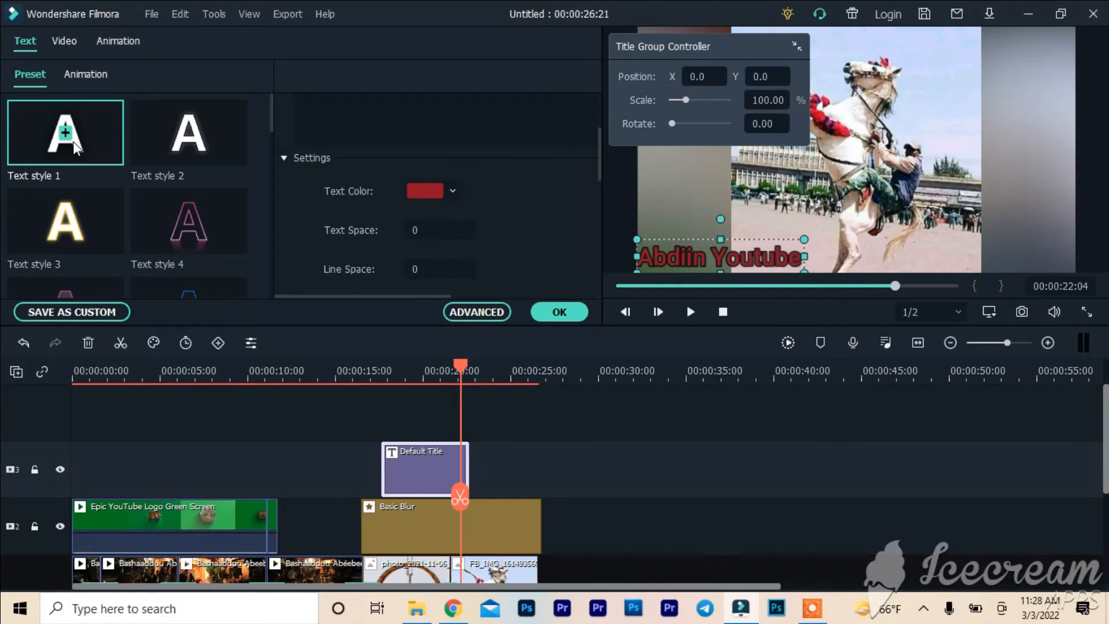
pyautogui.click(419, 196)
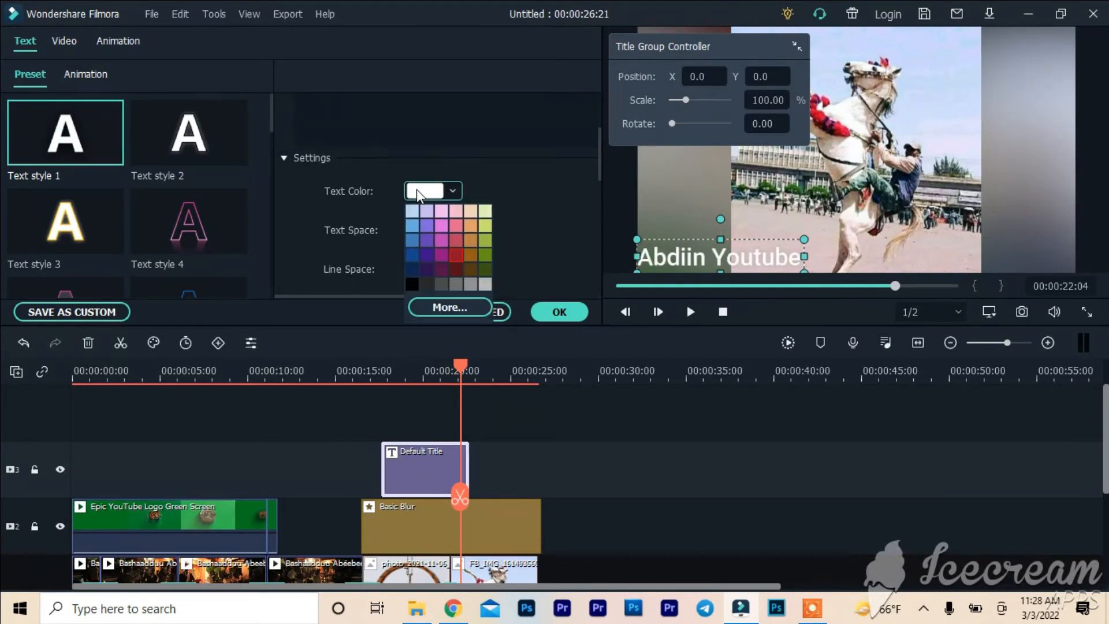
pyautogui.click(456, 255)
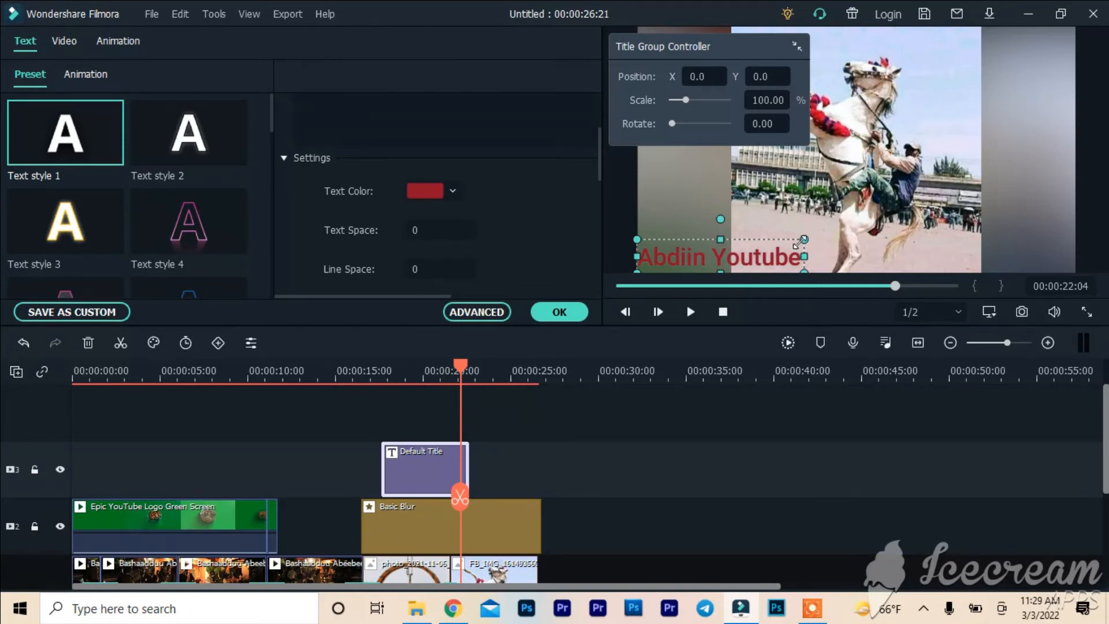
pyautogui.moveTo(803, 240); pyautogui.dragTo(743, 239)
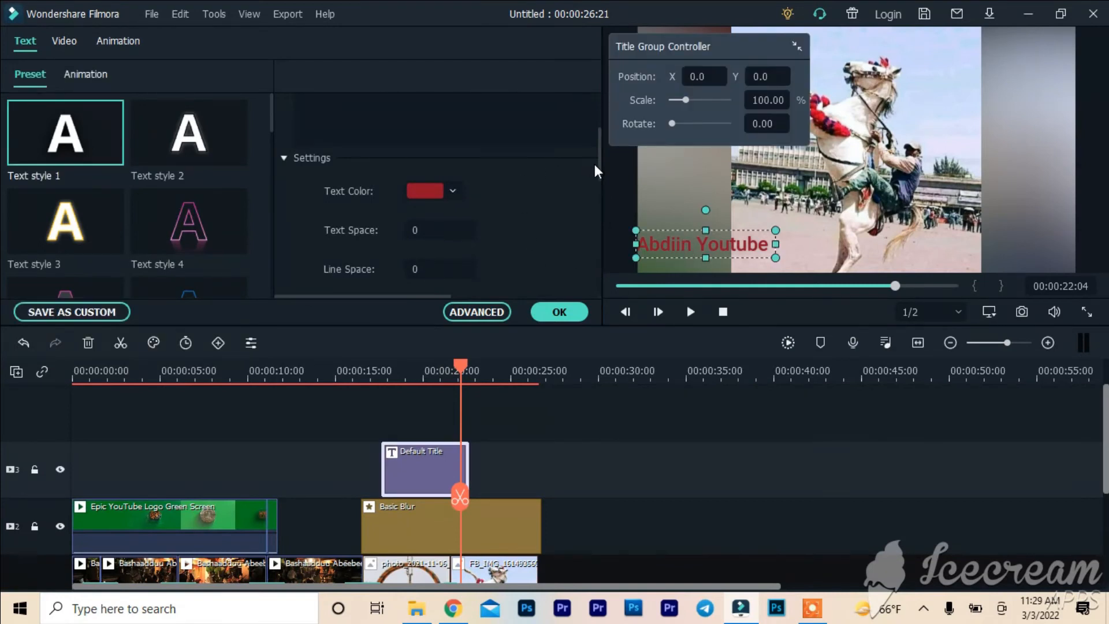
# Delete the last letter of the name in the title text and shrink the title a little more.
pyautogui.click(599, 109)
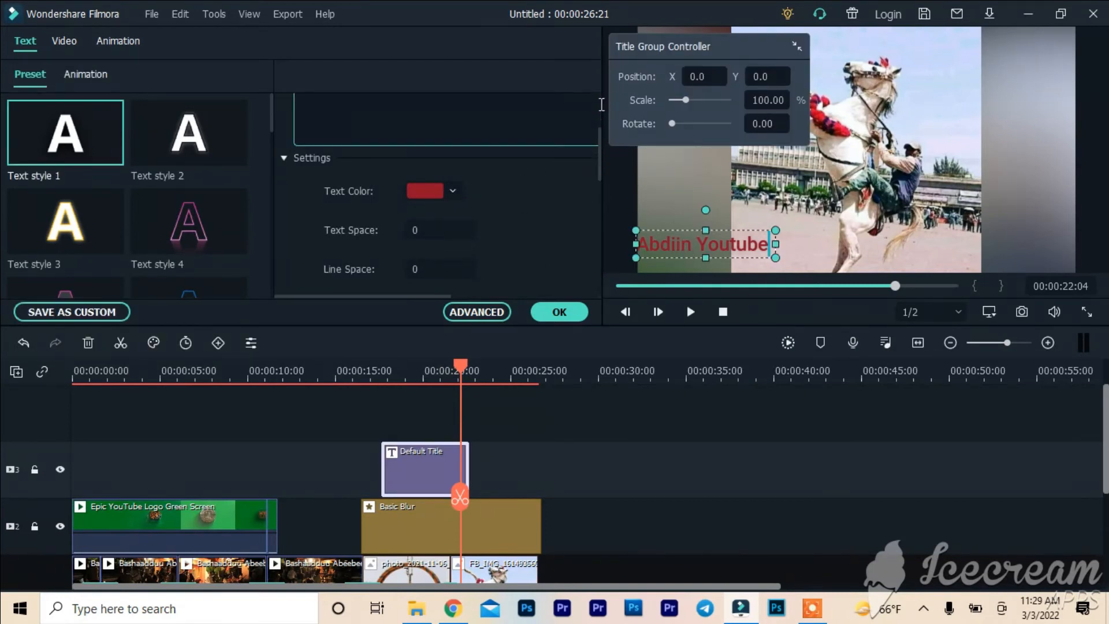
pyautogui.moveTo(599, 136); pyautogui.dragTo(603, 122)
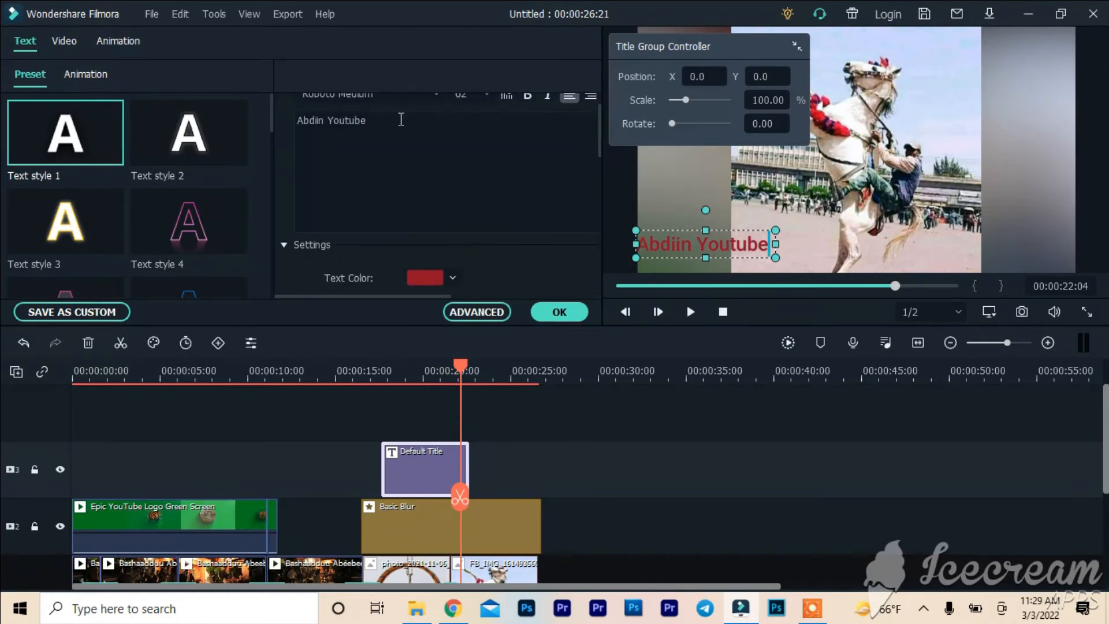
pyautogui.click(326, 119)
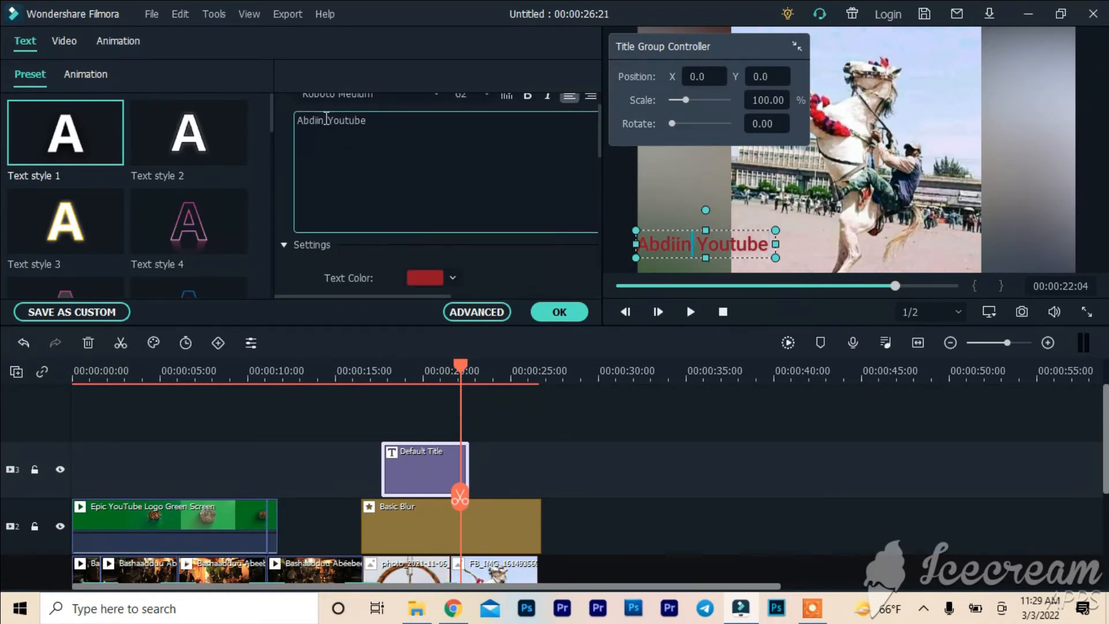
pyautogui.press('BackSpace')
pyautogui.click(456, 143)
pyautogui.click(775, 232)
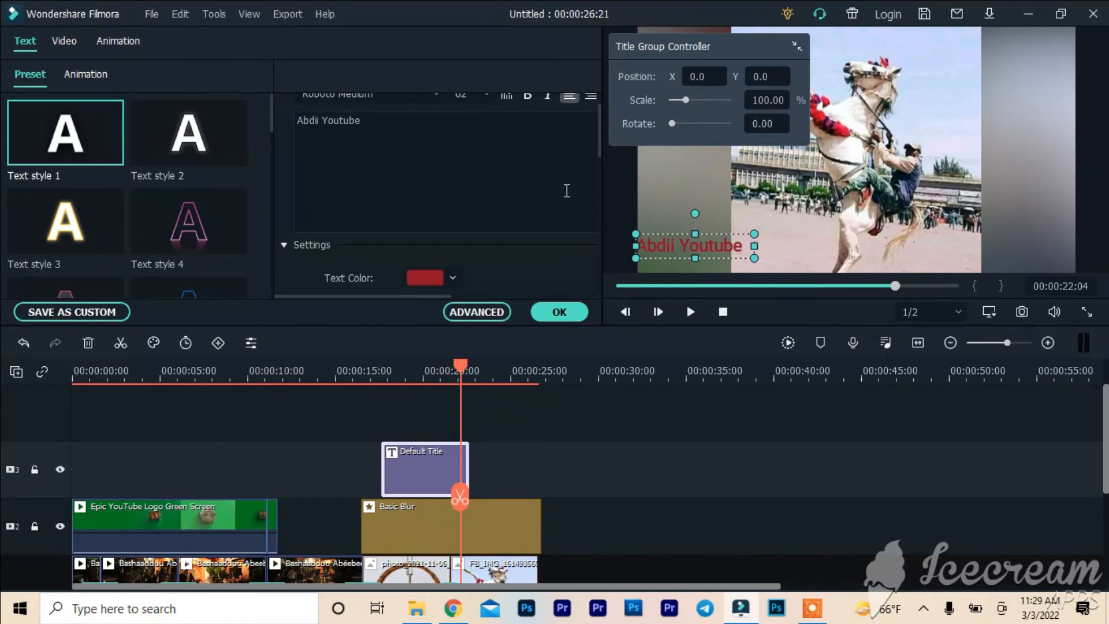
# Set the title's font to Roboto Condensed Bold.
pyautogui.scroll(1, 603, 124)
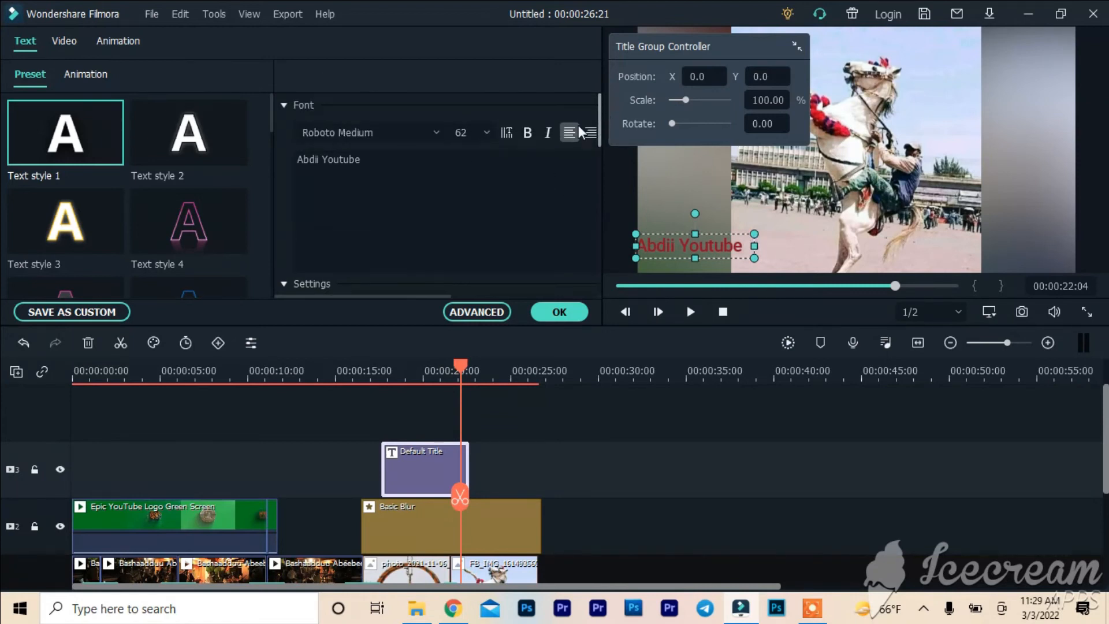
pyautogui.click(434, 136)
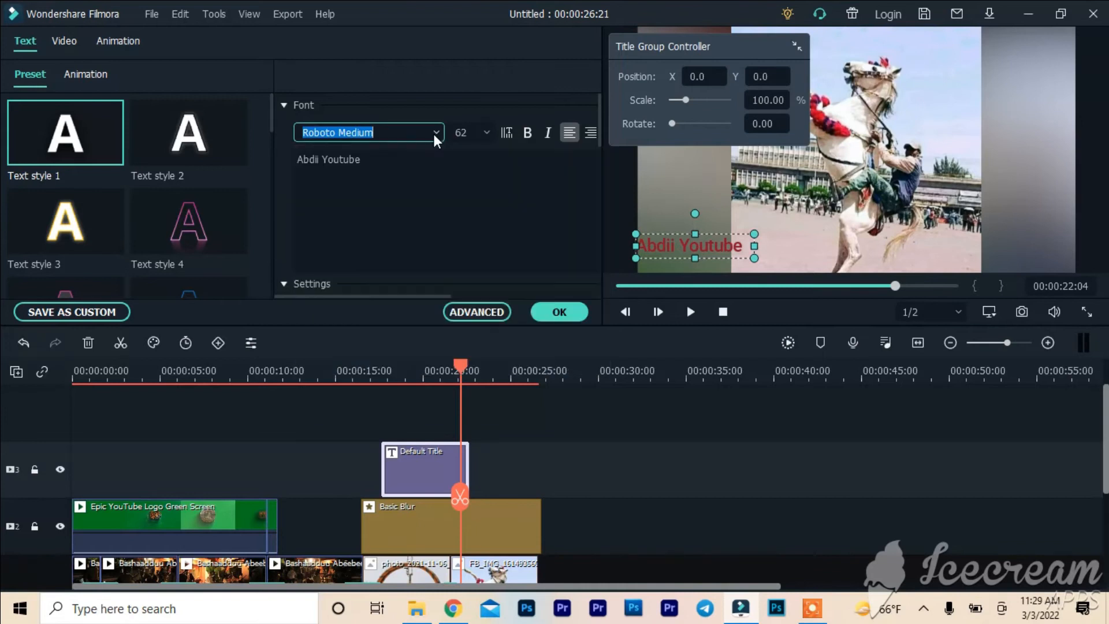
pyautogui.click(514, 238)
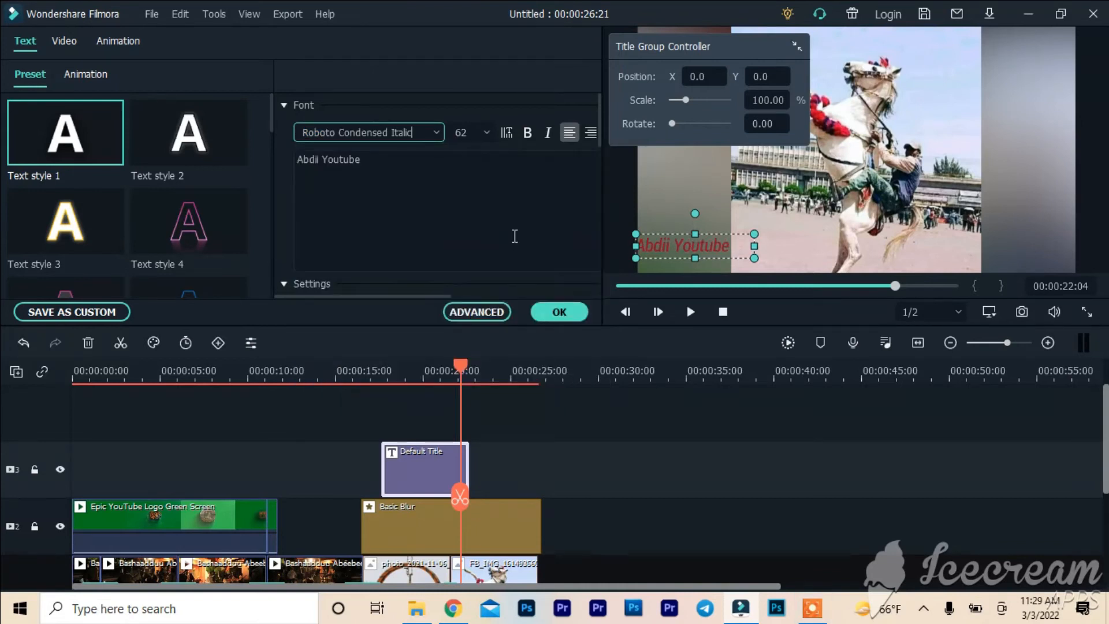
pyautogui.click(436, 133)
pyautogui.scroll(1, 421, 181)
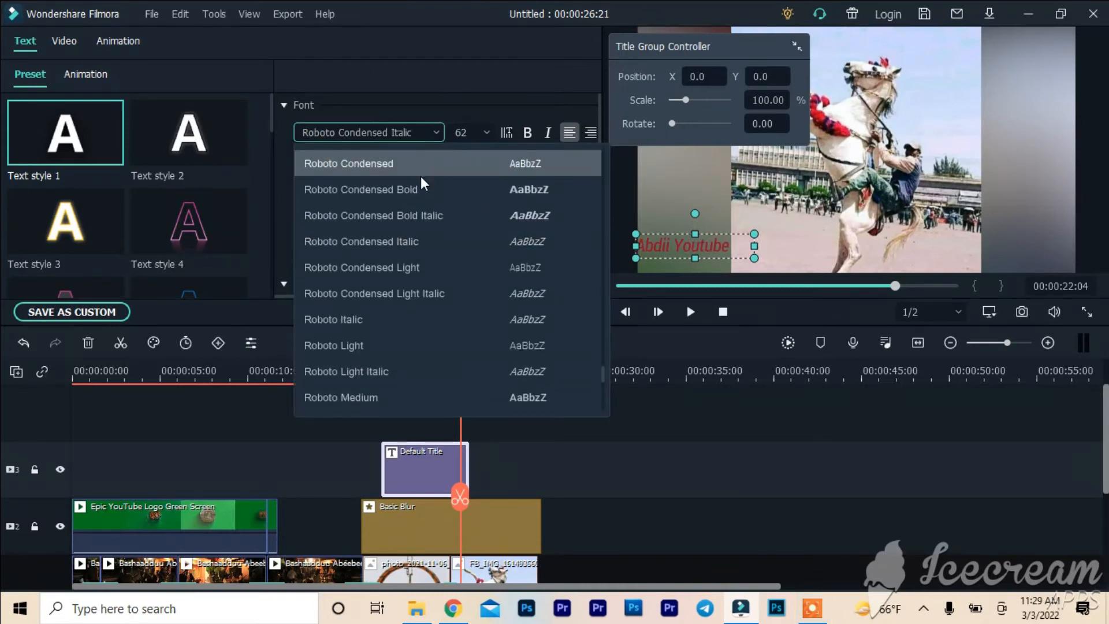
pyautogui.click(433, 188)
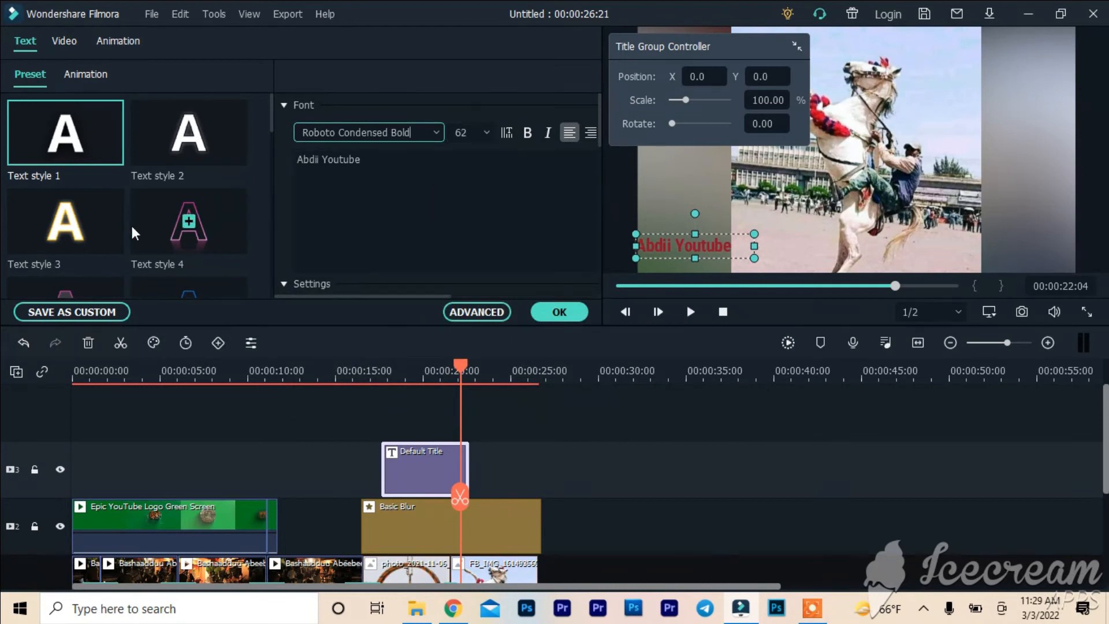
# Apply the Cinema style animation to the title and size it to fit small in the frame's lower-left corner.
pyautogui.click(78, 80)
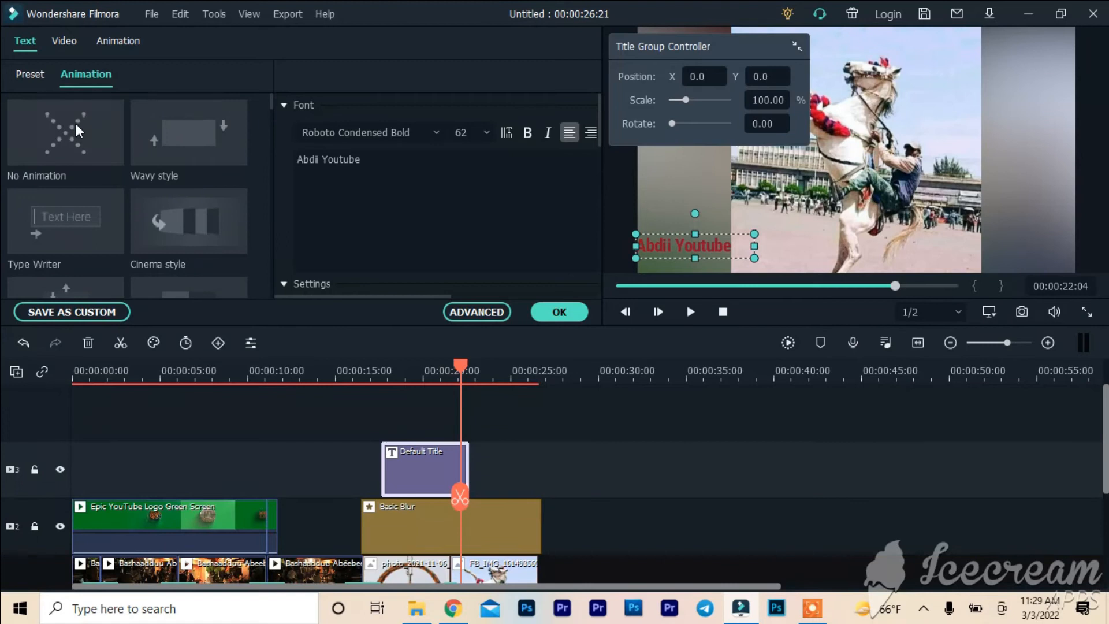
pyautogui.click(203, 139)
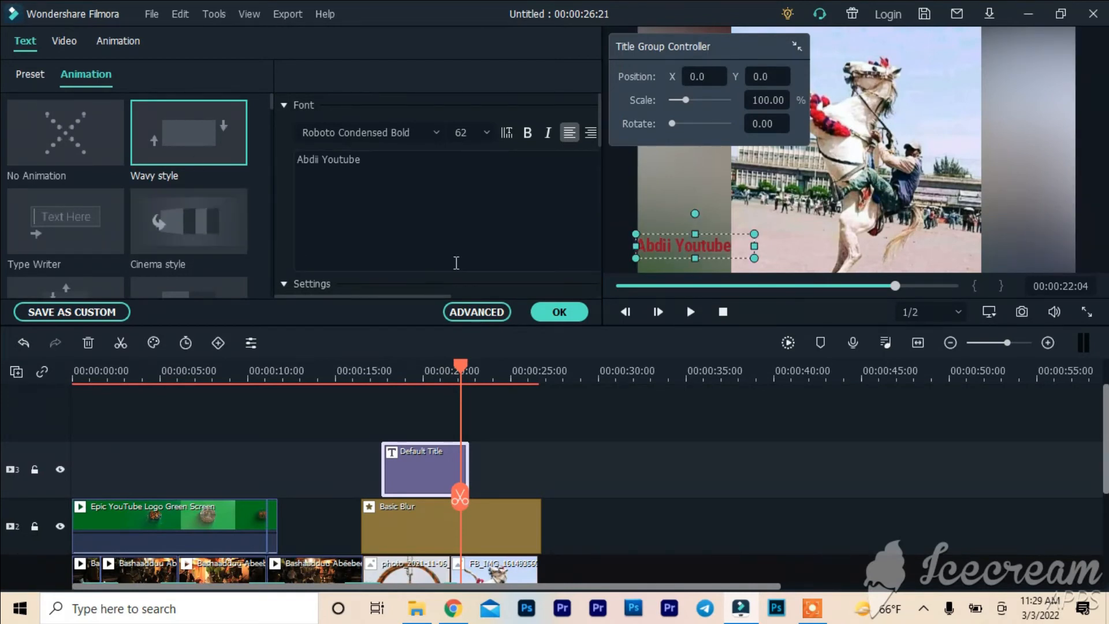
pyautogui.moveTo(754, 234); pyautogui.dragTo(859, 213)
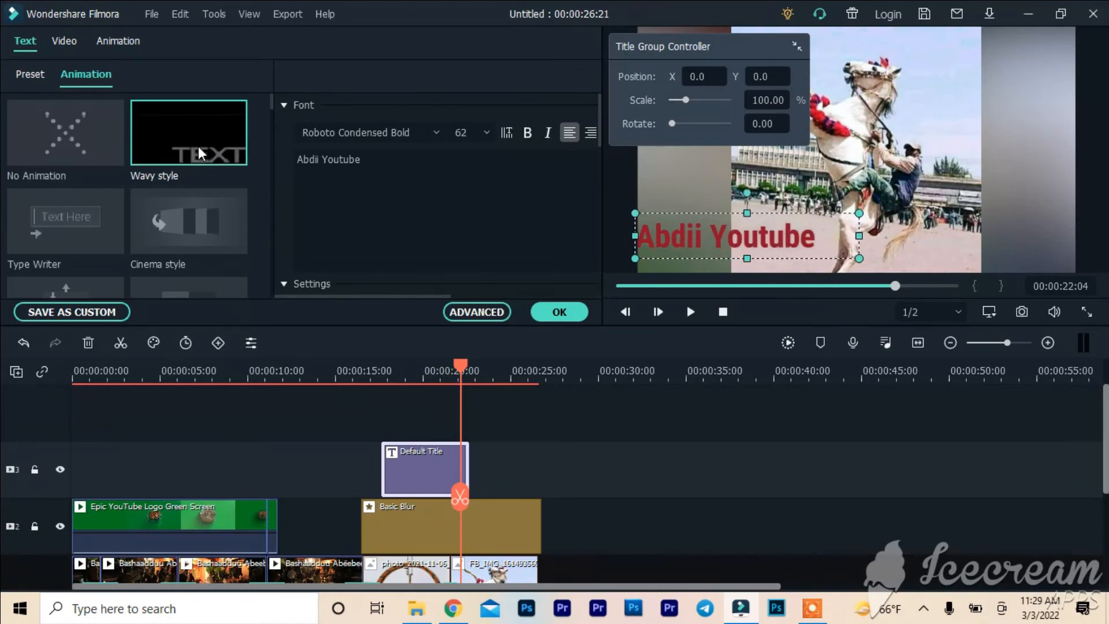
pyautogui.click(199, 219)
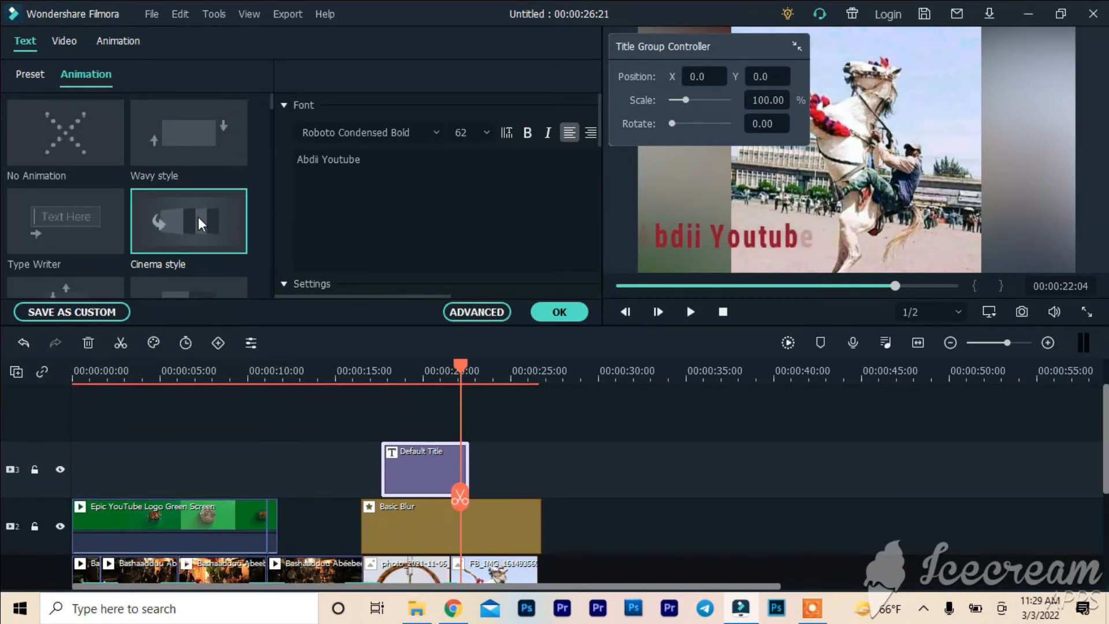
pyautogui.click(772, 243)
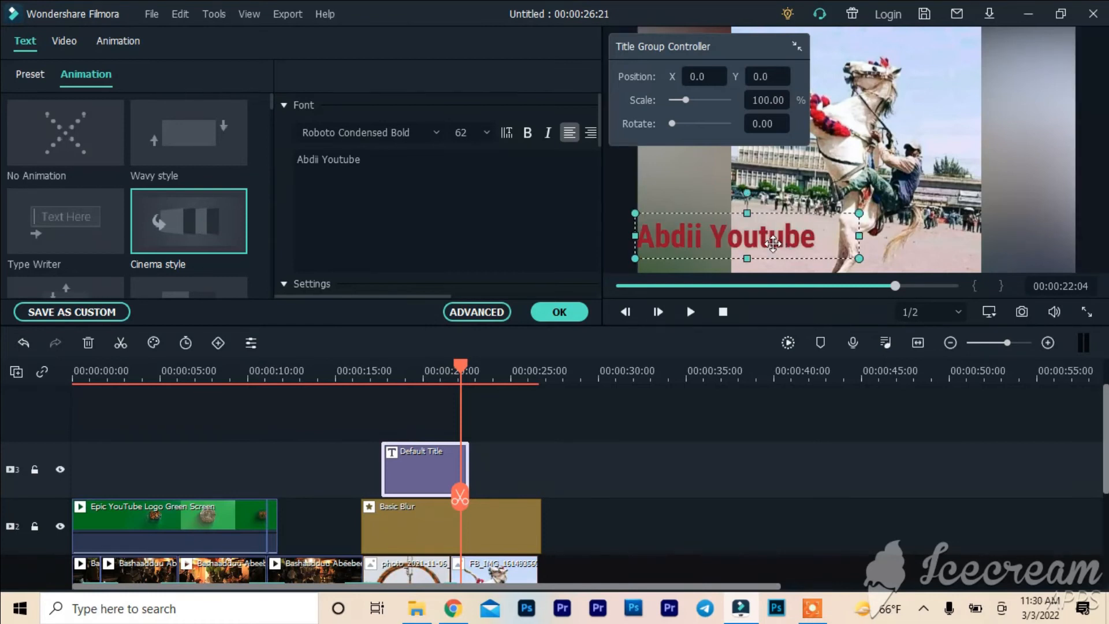
pyautogui.moveTo(851, 218); pyautogui.dragTo(726, 260)
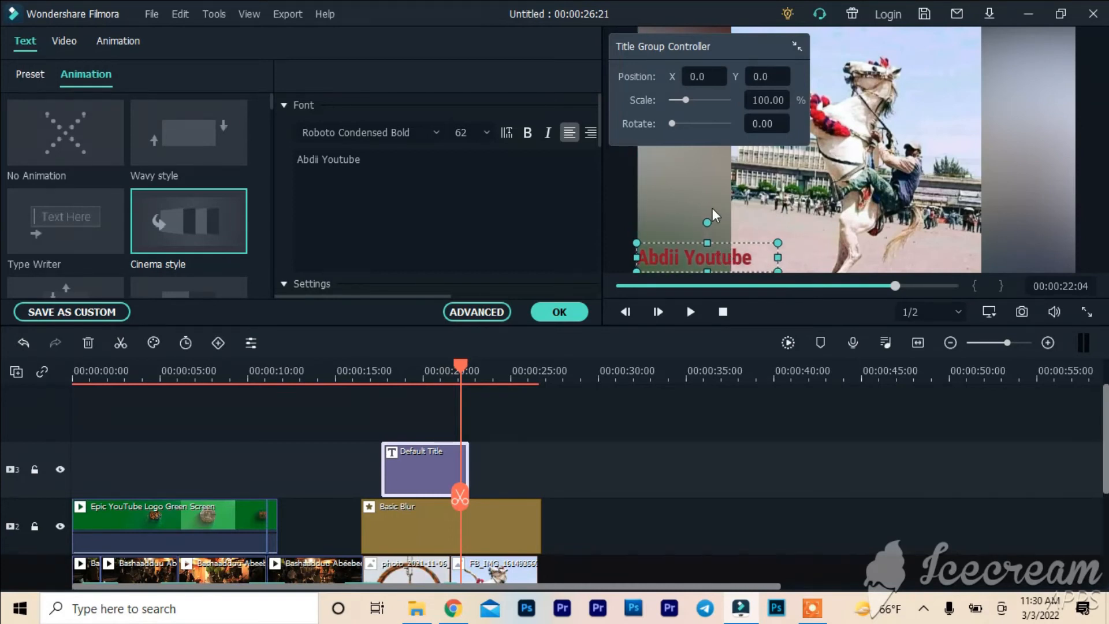
# Extend the Default Title clip on video track 3 to the end of the horse photo.
pyautogui.click(715, 215)
pyautogui.click(691, 313)
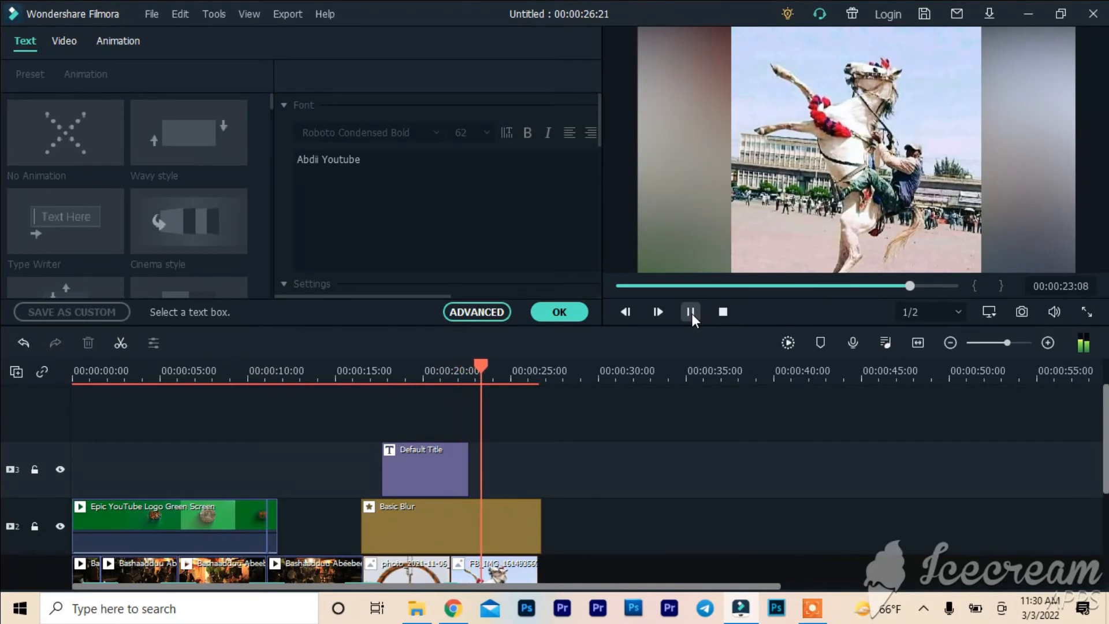
pyautogui.click(459, 469)
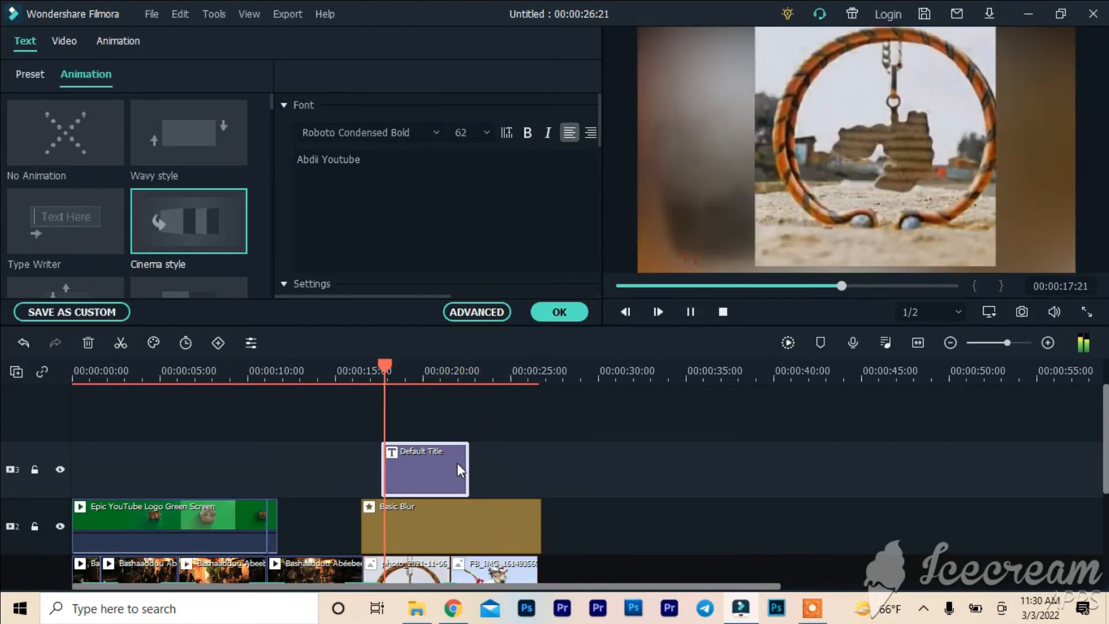
pyautogui.moveTo(467, 471); pyautogui.dragTo(537, 470)
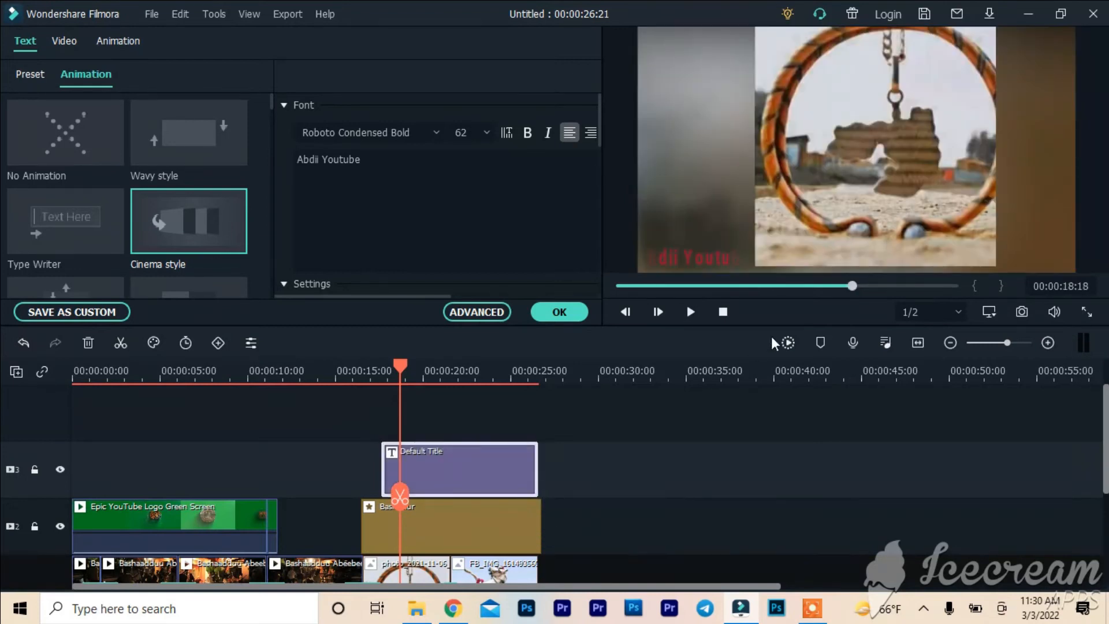
# Play the video from 00:00:15:24 to review the animated title over the photos.
pyautogui.click(821, 289)
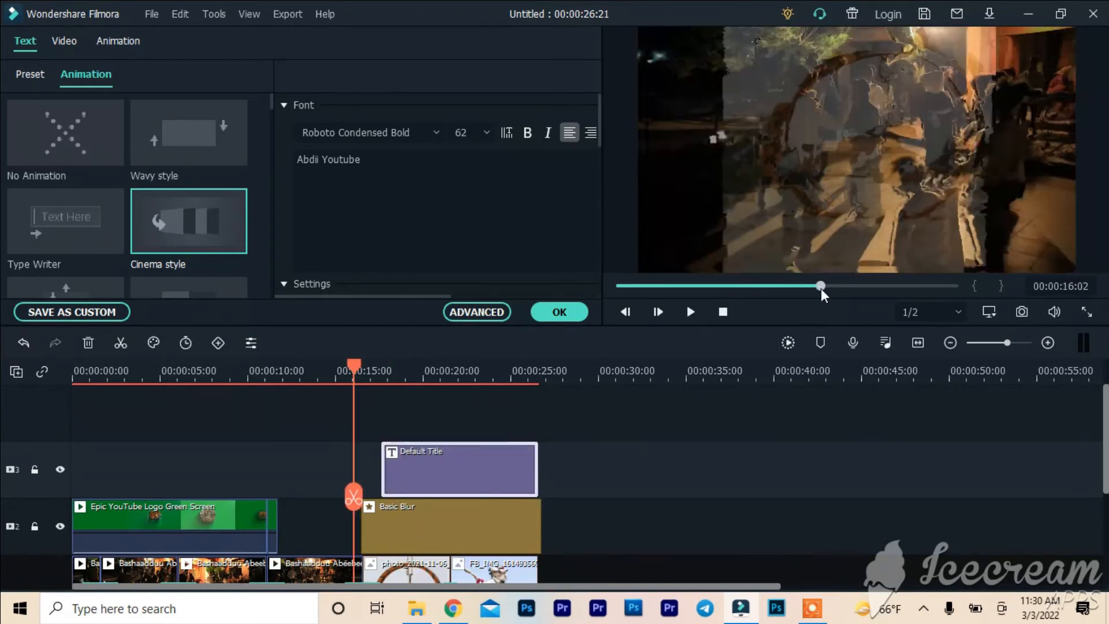
pyautogui.moveTo(821, 289); pyautogui.dragTo(818, 289)
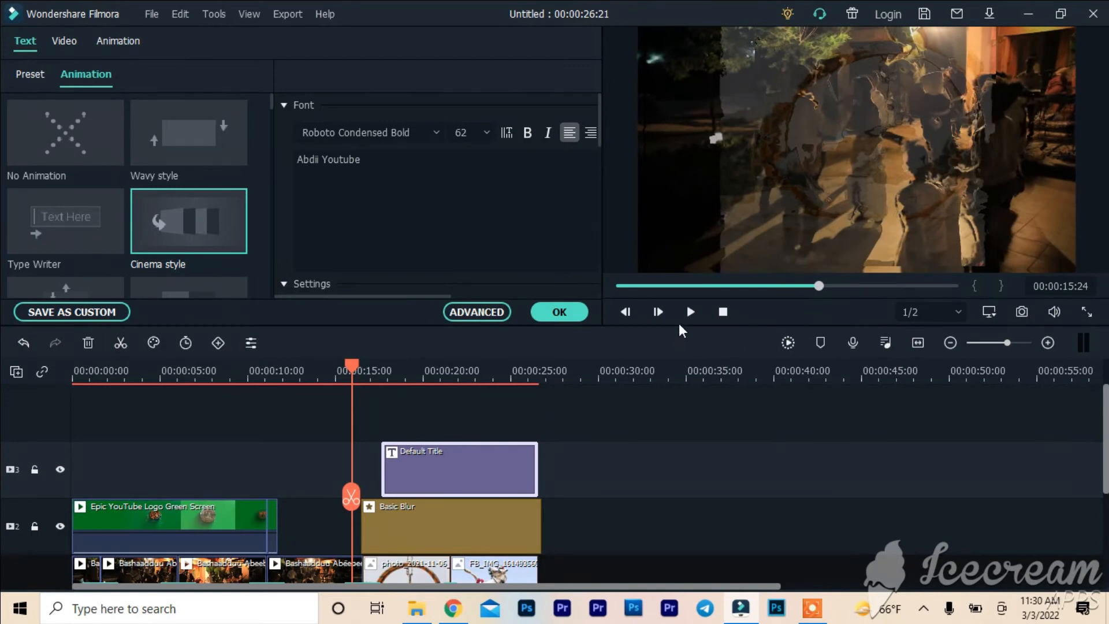
pyautogui.click(690, 314)
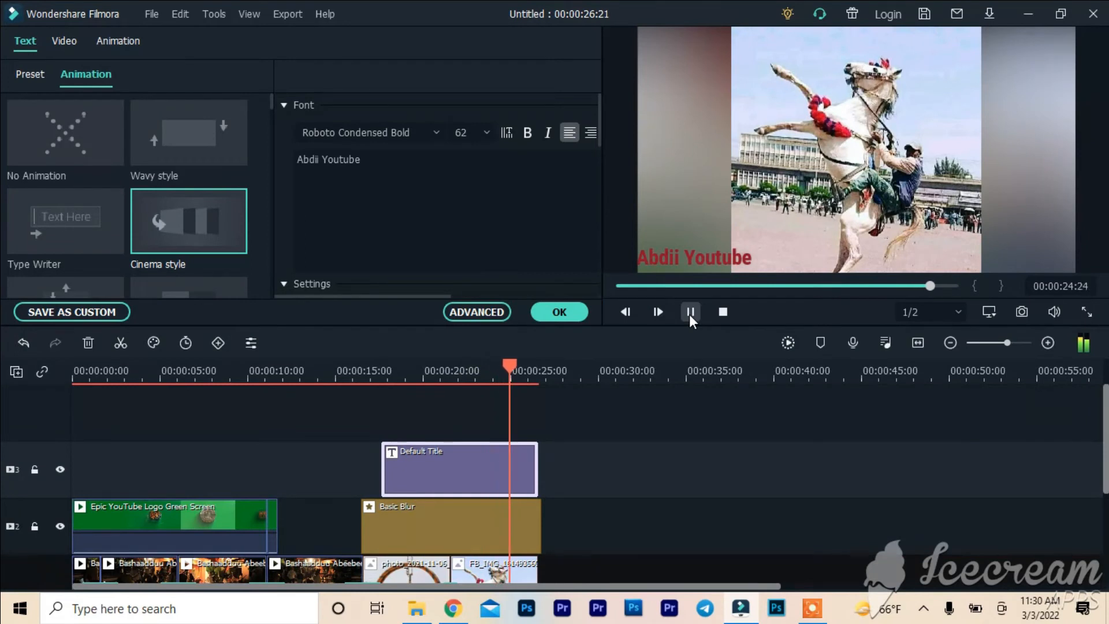
# Stop playback, accept the title edits, and scrub the video from the start to the horse photo at 00:00:23:12.
pyautogui.click(691, 314)
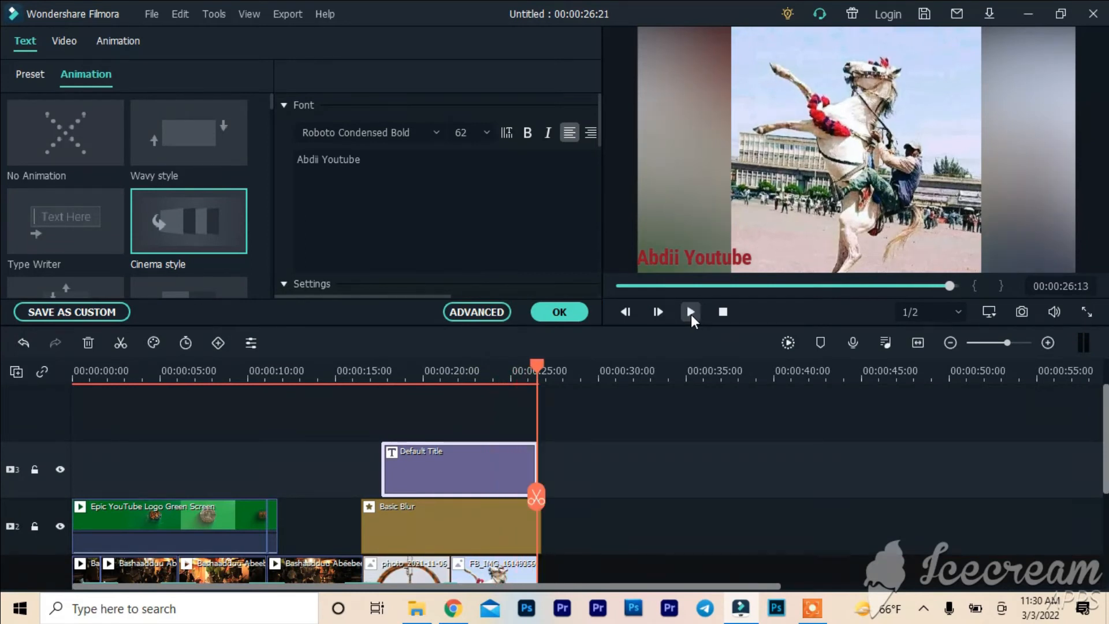
pyautogui.click(559, 312)
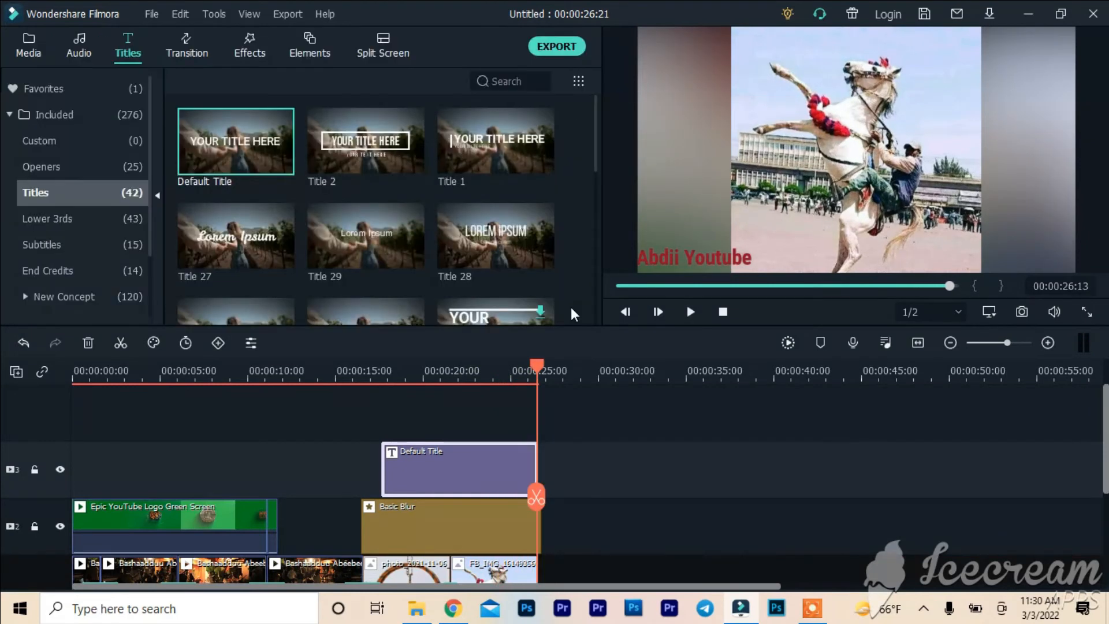
pyautogui.moveTo(537, 367); pyautogui.dragTo(57, 399)
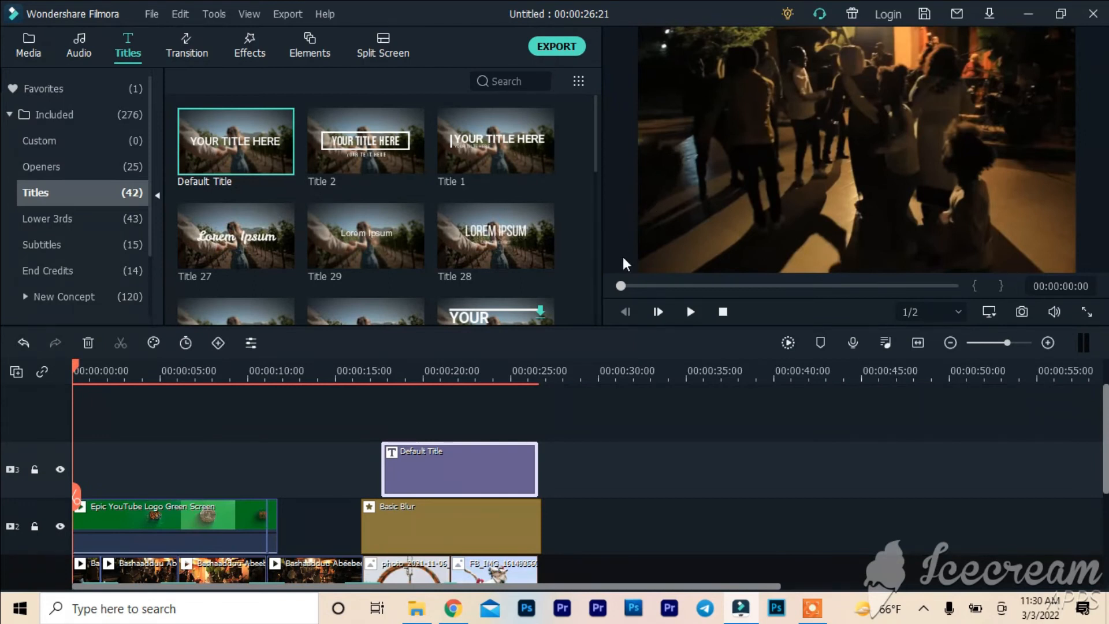
pyautogui.moveTo(621, 287); pyautogui.dragTo(919, 292)
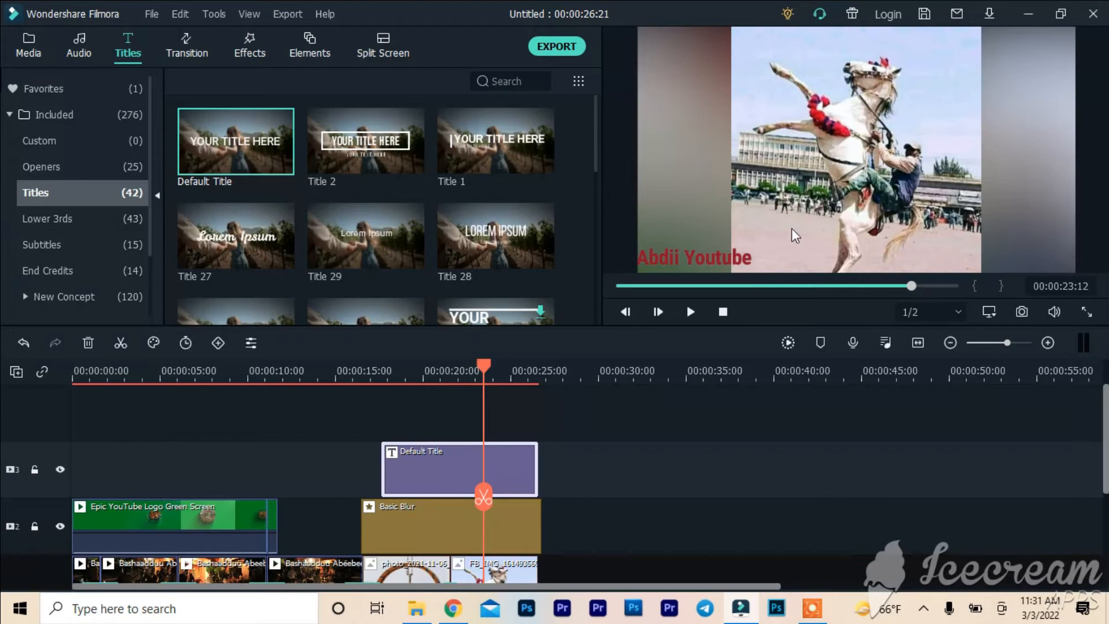
# Open the export settings, choose the local MP4 format, and set the save location to the Edited photos folder on the Desktop.
pyautogui.click(552, 51)
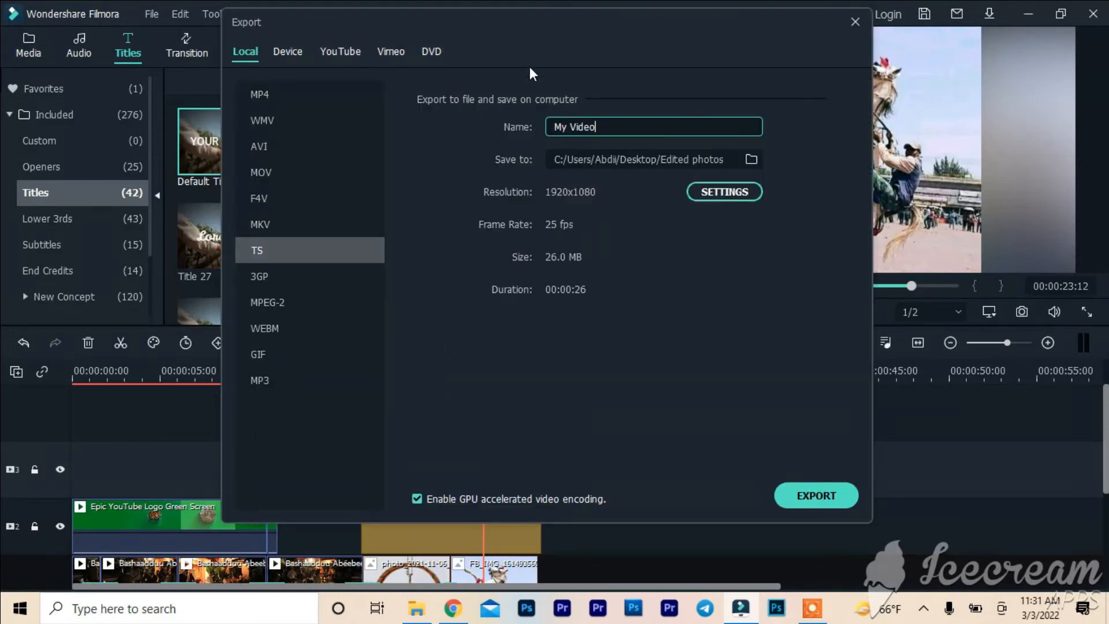
pyautogui.click(331, 88)
pyautogui.click(654, 156)
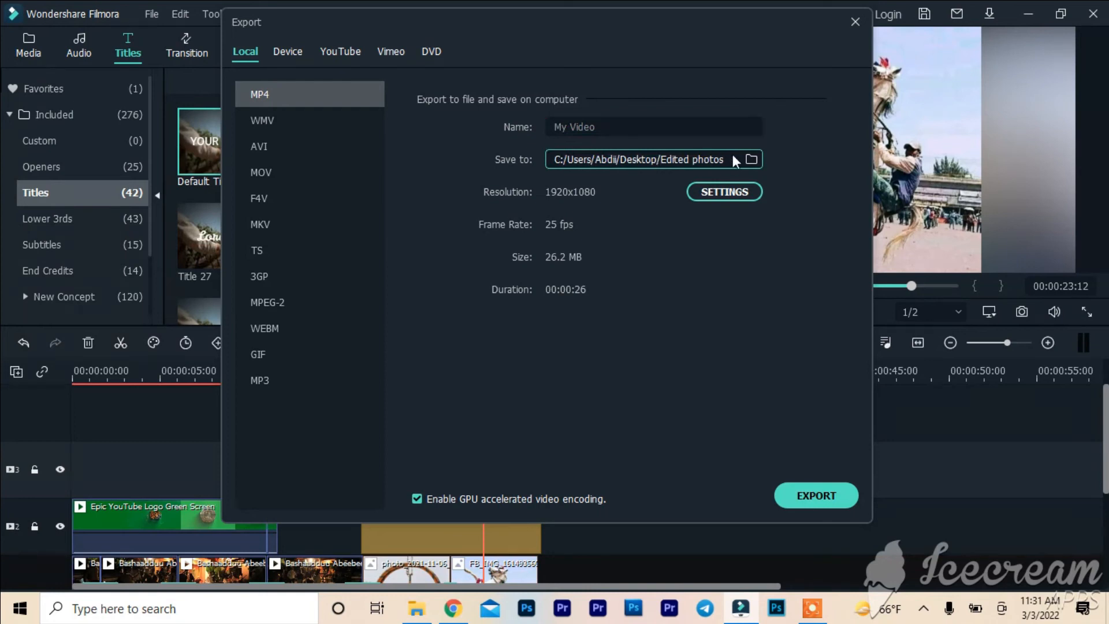
pyautogui.click(751, 158)
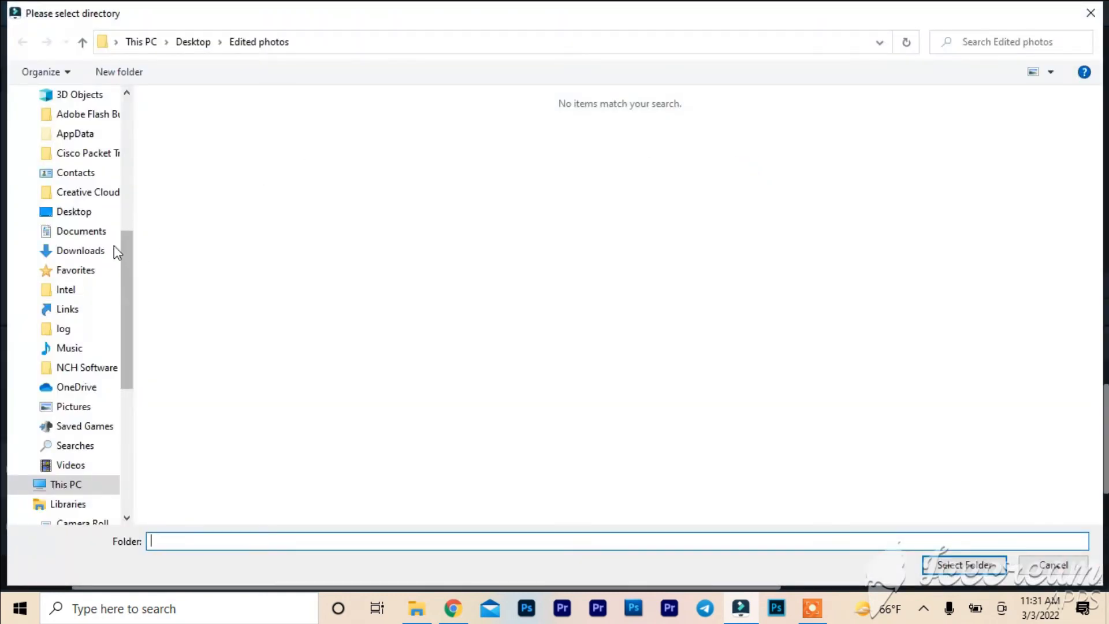
pyautogui.click(91, 214)
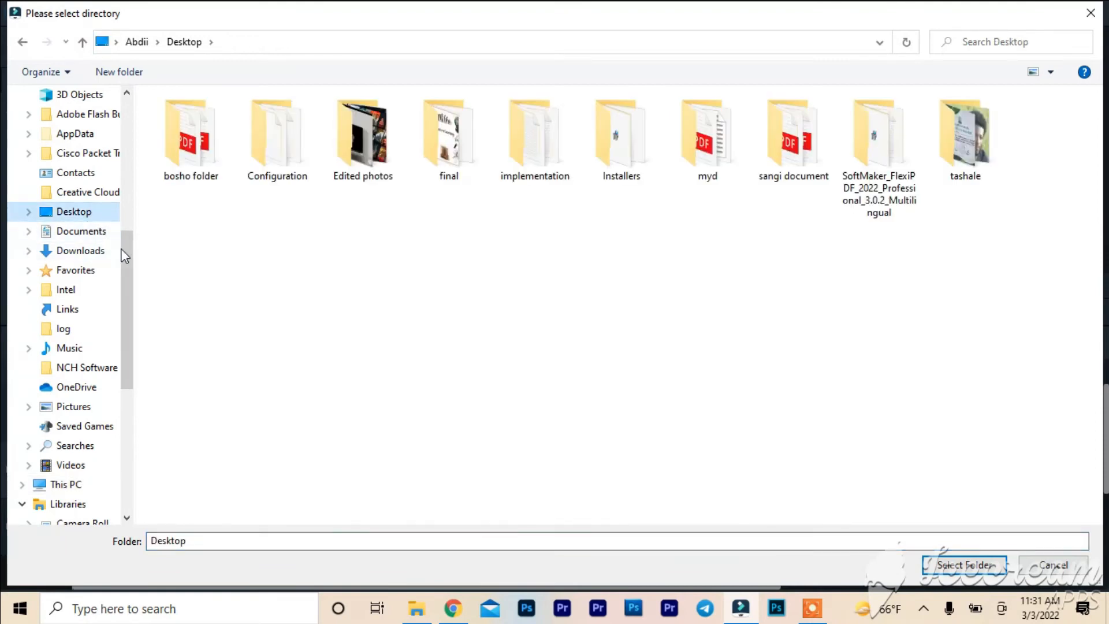
pyautogui.moveTo(129, 262); pyautogui.dragTo(139, 91)
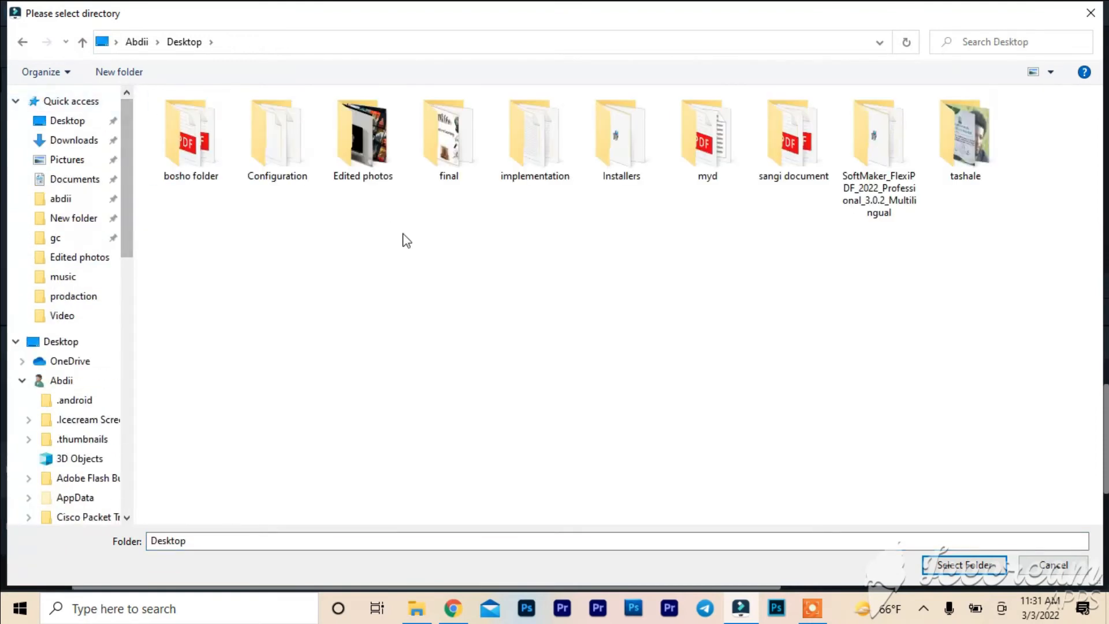
pyautogui.doubleClick(372, 174)
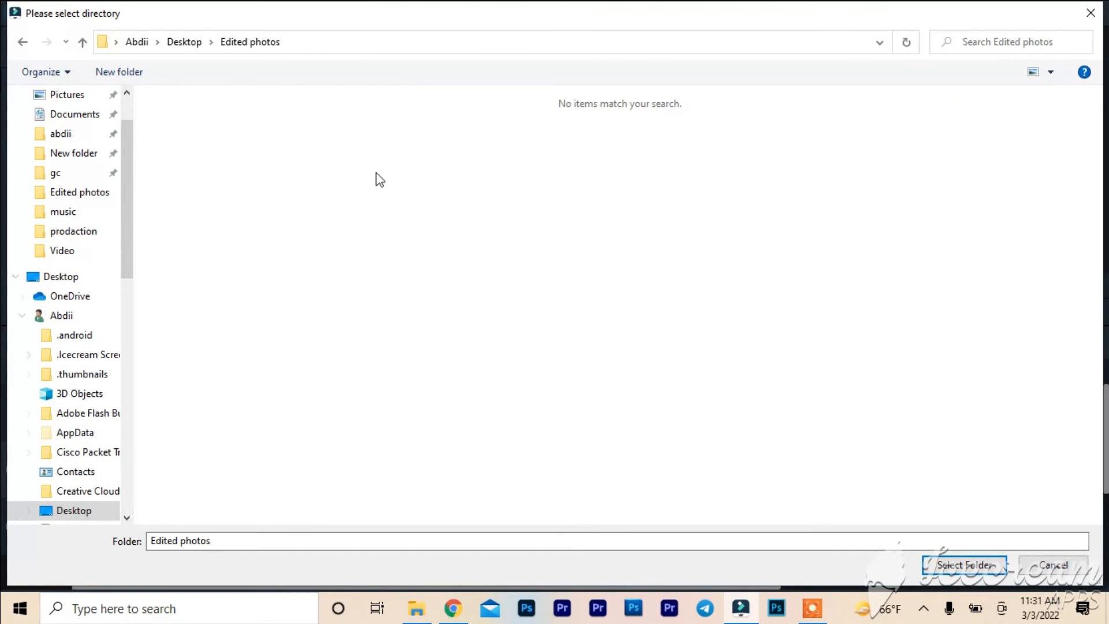
pyautogui.click(954, 570)
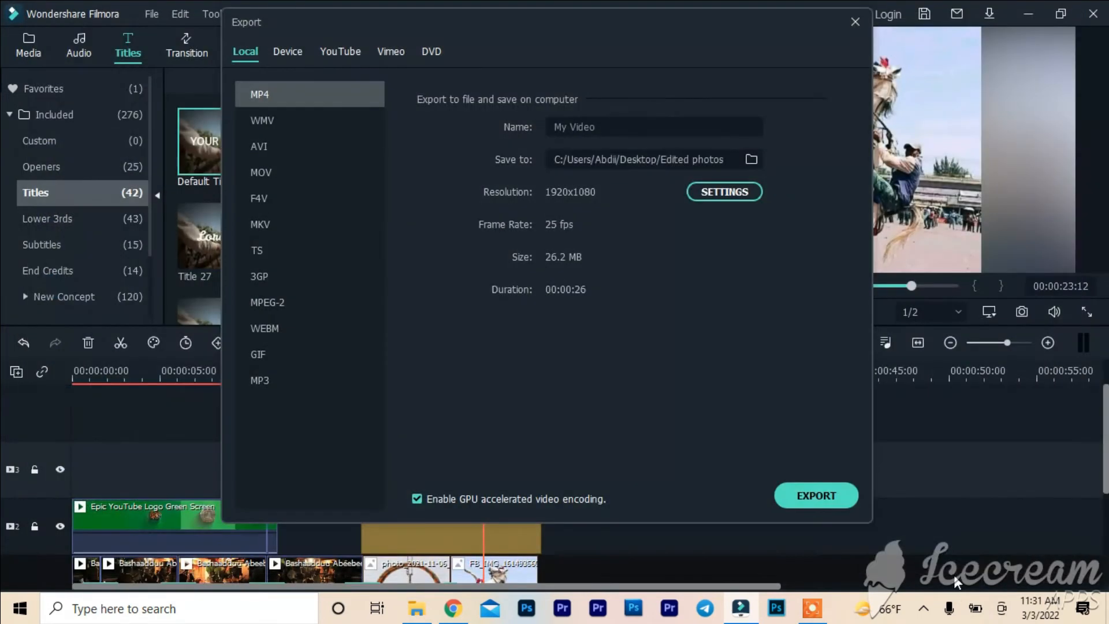
# Replace the export file's name with 430.
pyautogui.click(595, 127)
pyautogui.press('BackSpace')
pyautogui.press('BackSpace')
pyautogui.press('BackSpace')
pyautogui.press('BackSpace')
pyautogui.press('BackSpace')
pyautogui.press('BackSpace')
pyautogui.press('BackSpace')
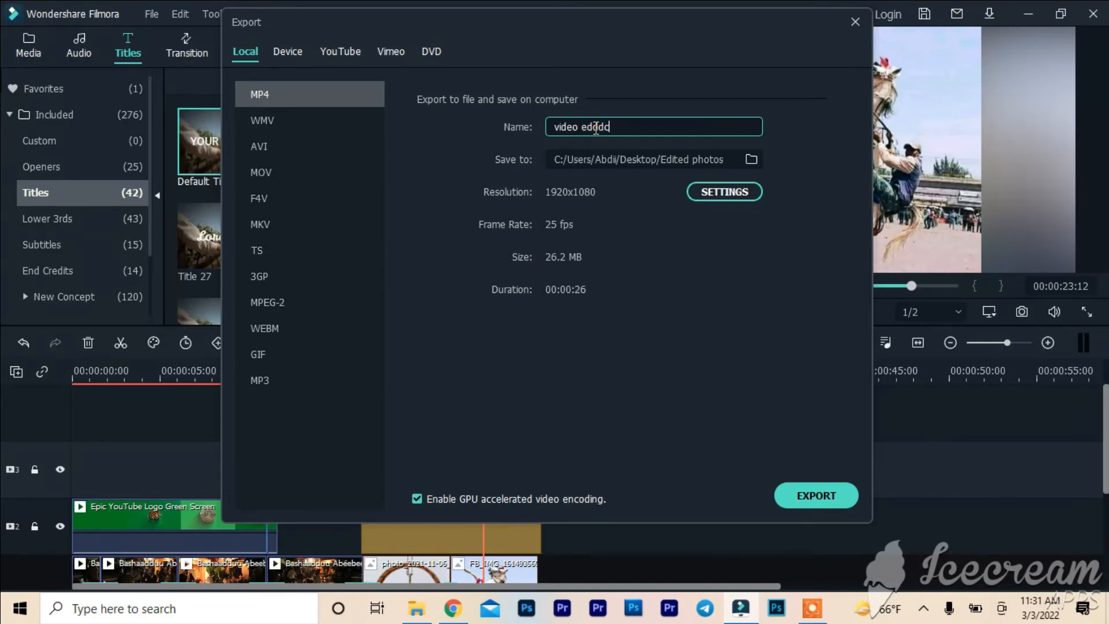
pyautogui.press('BackSpace')
pyautogui.press('BackSpace')
pyautogui.press('BackSpace')
pyautogui.press('BackSpace')
pyautogui.press('BackSpace')
pyautogui.press('BackSpace')
pyautogui.press('BackSpace')
pyautogui.press('BackSpace')
pyautogui.press('BackSpace')
# Look through the local AVI format and the YouTube, Device and DVD export options, and return to the local export settings.
pyautogui.click(263, 118)
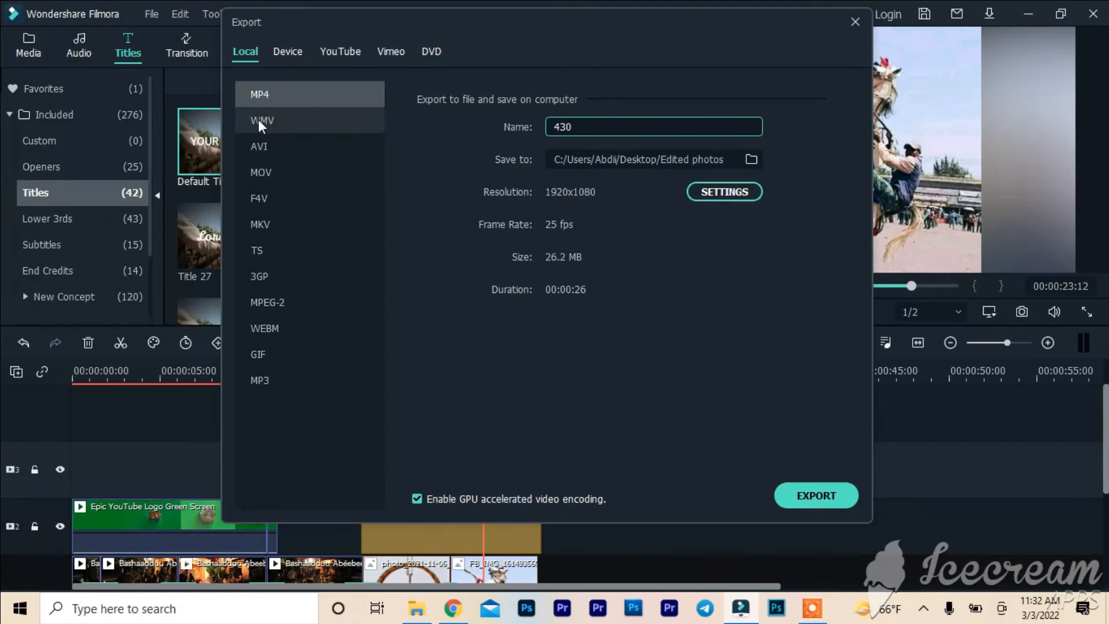
pyautogui.click(258, 149)
pyautogui.click(351, 49)
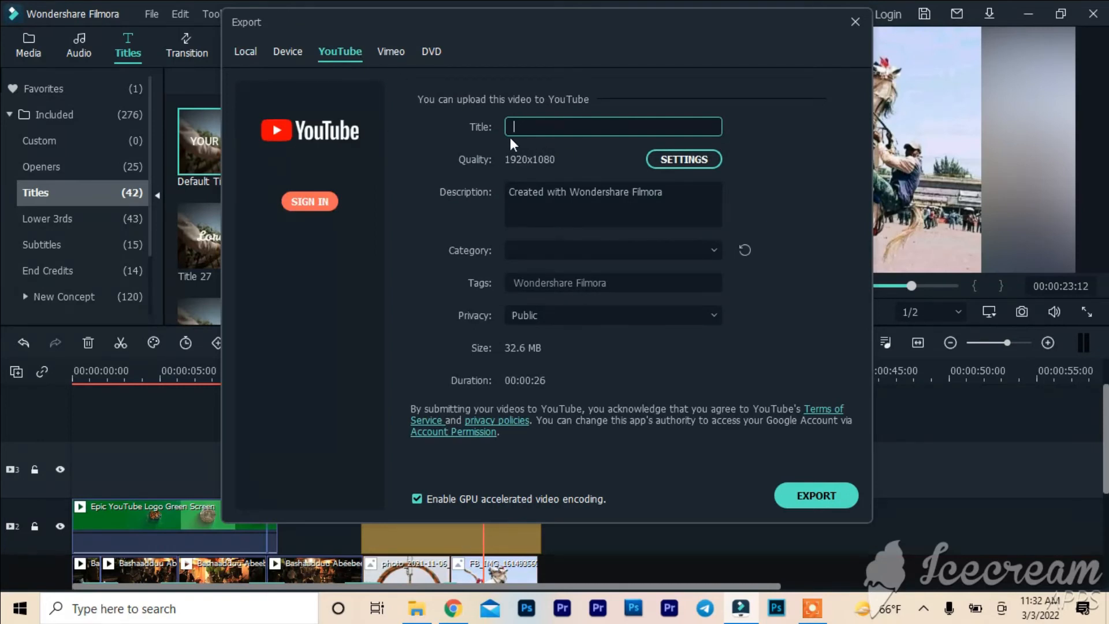
pyautogui.click(282, 50)
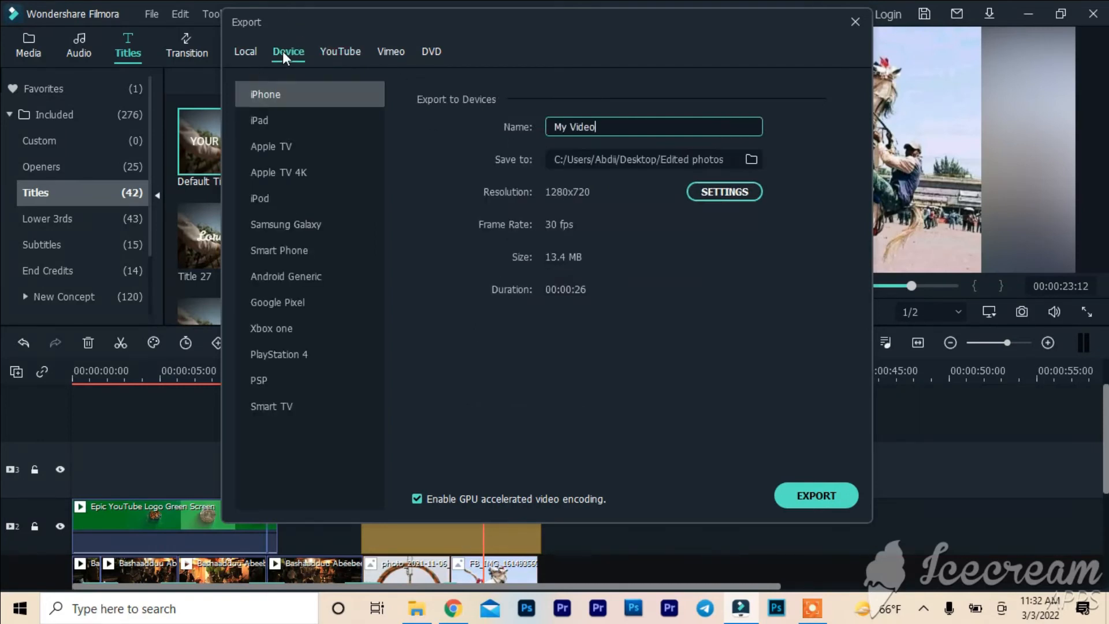
pyautogui.click(428, 50)
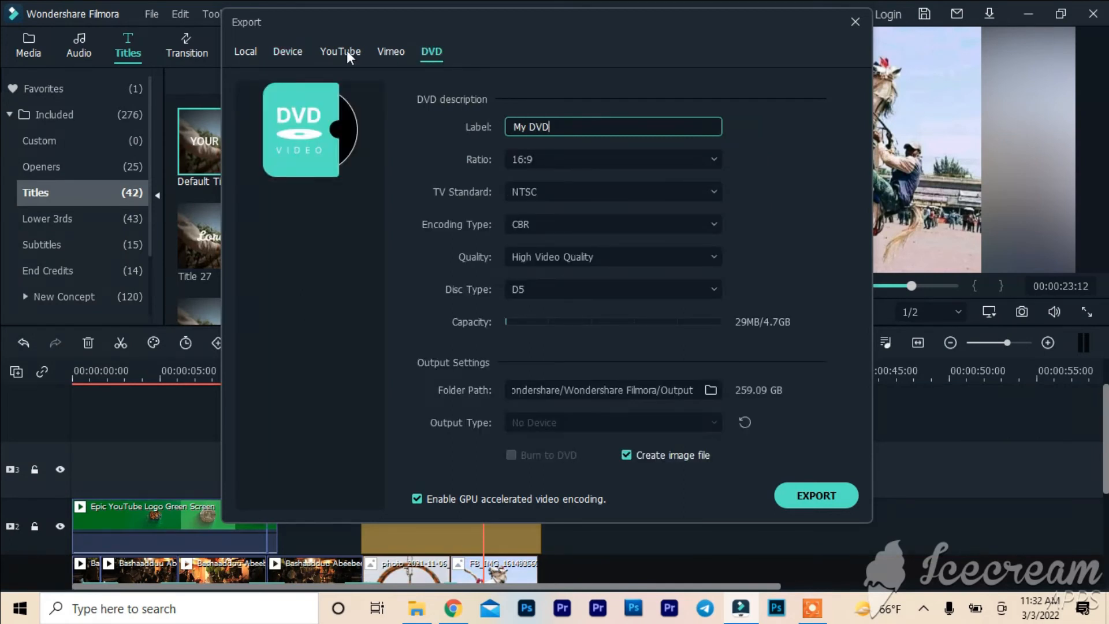
pyautogui.click(248, 48)
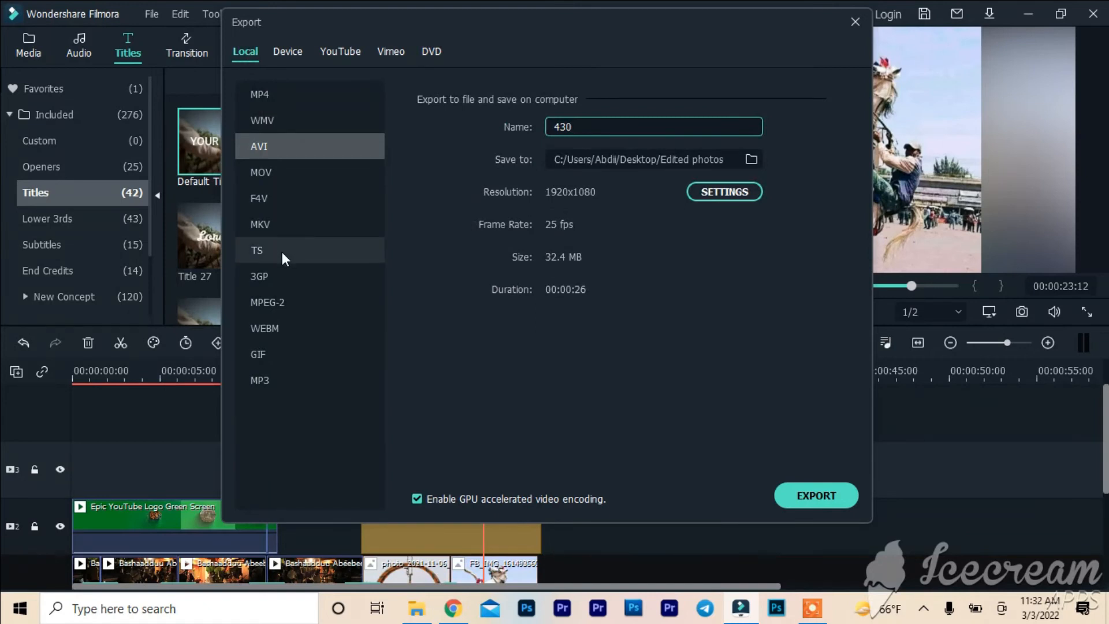
# Export the video in TS format and show the exported file in its destination folder in File Explorer.
pyautogui.click(325, 248)
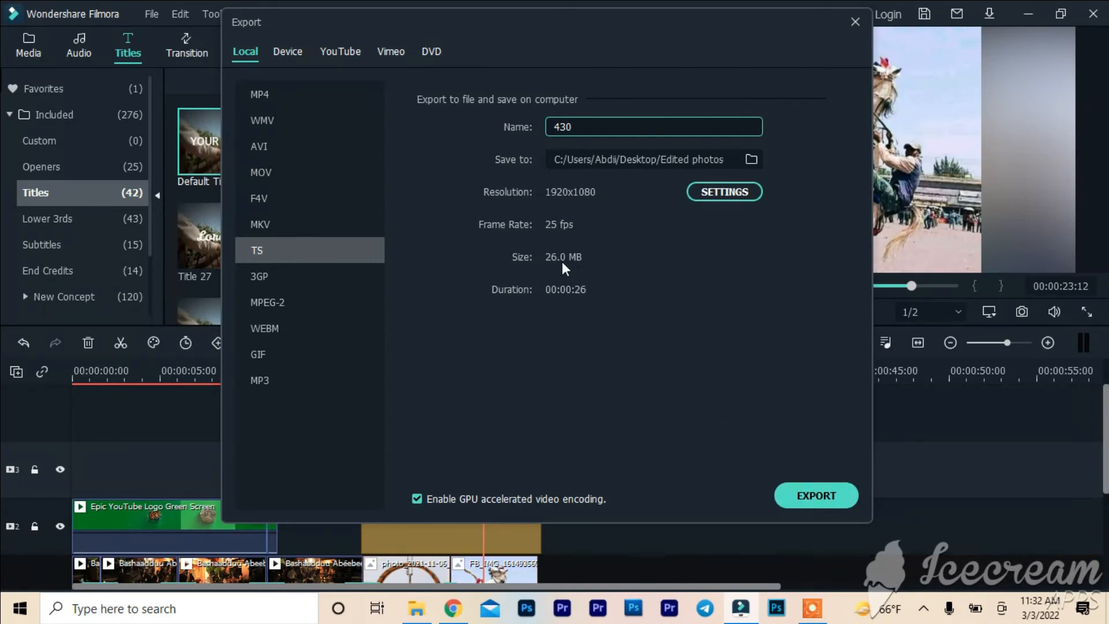
pyautogui.click(830, 495)
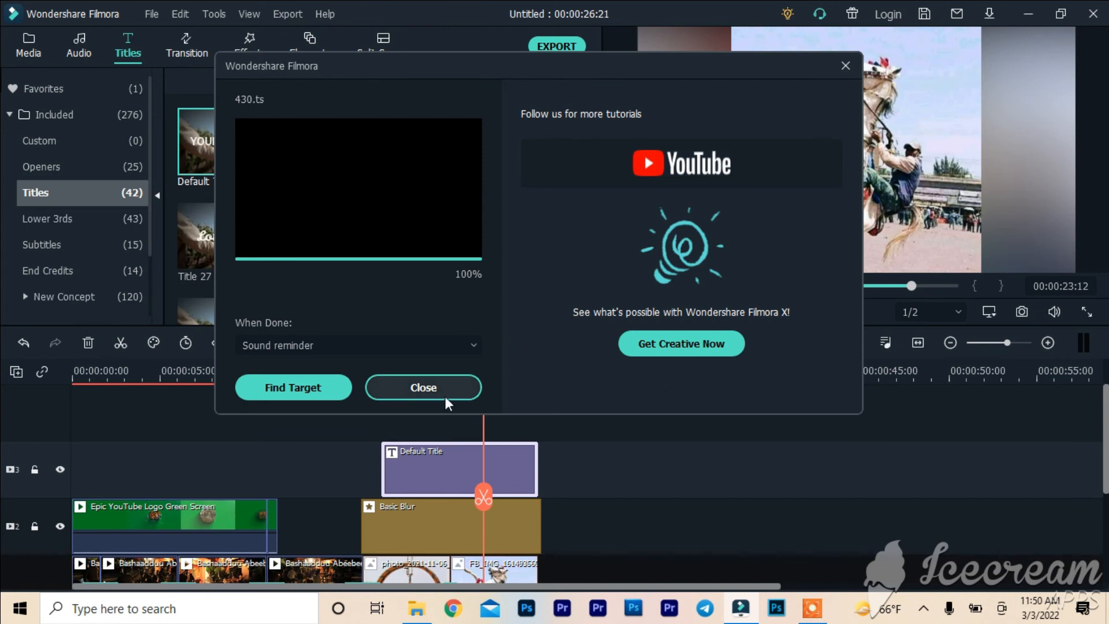
pyautogui.click(268, 384)
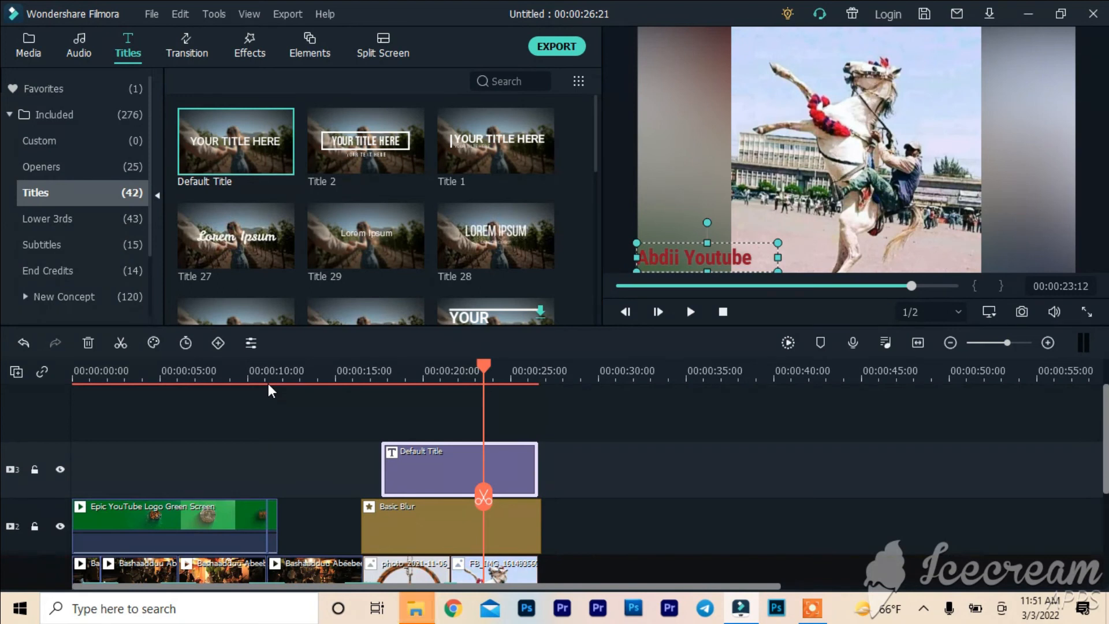
pyautogui.click(1033, 15)
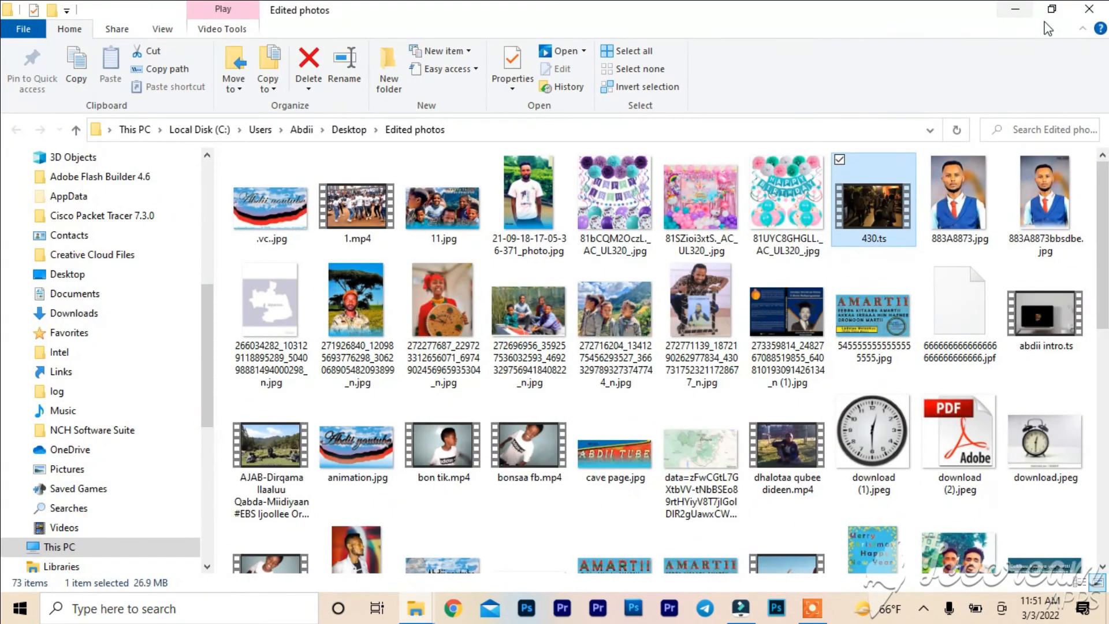
# Minimize File Explorer, reopen the Edited photos folder from the desktop, and browse through its files.
pyautogui.click(1007, 9)
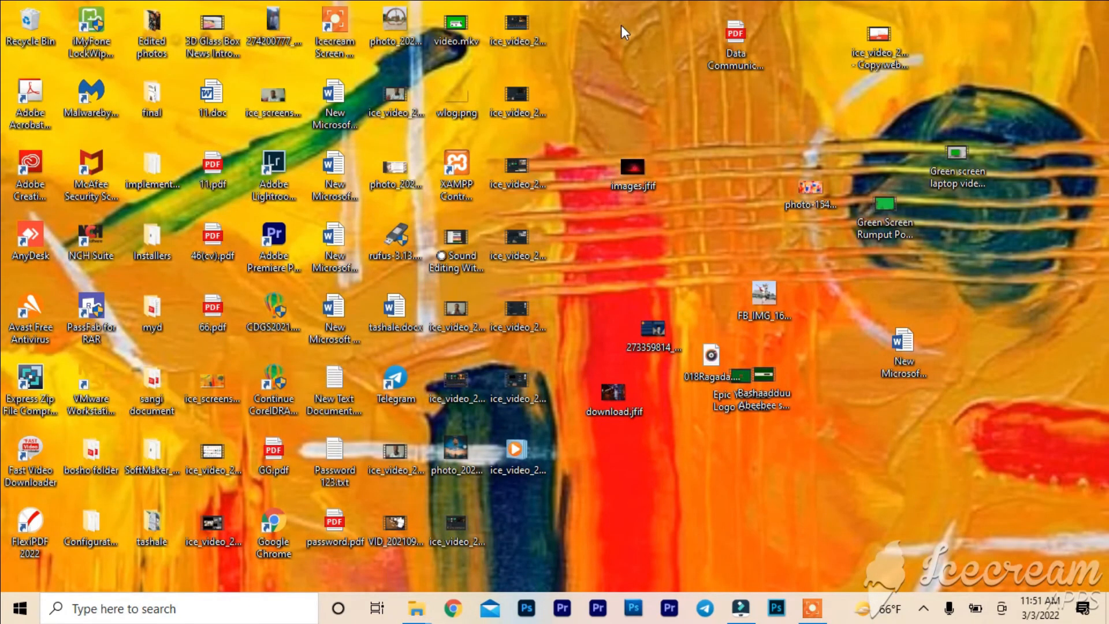
pyautogui.doubleClick(153, 26)
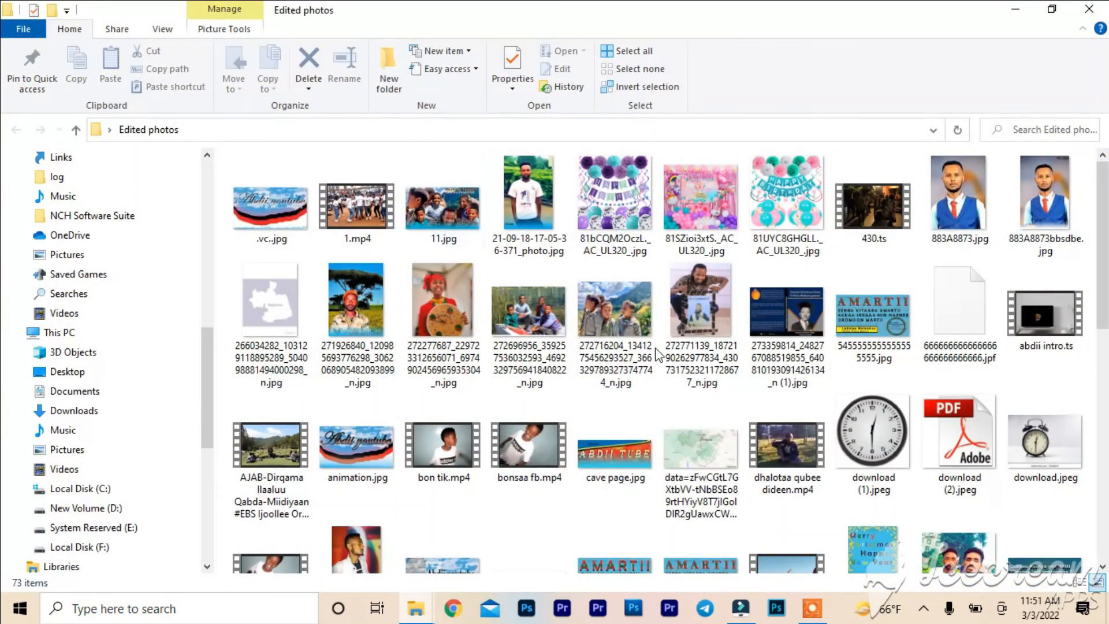
pyautogui.scroll(-10, 1087, 532)
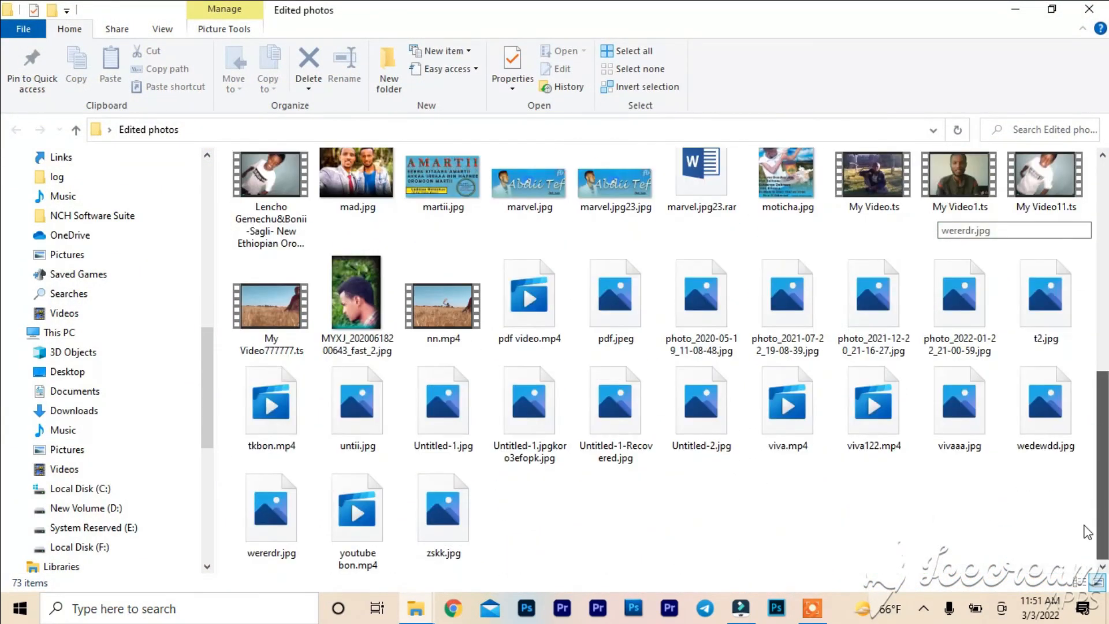